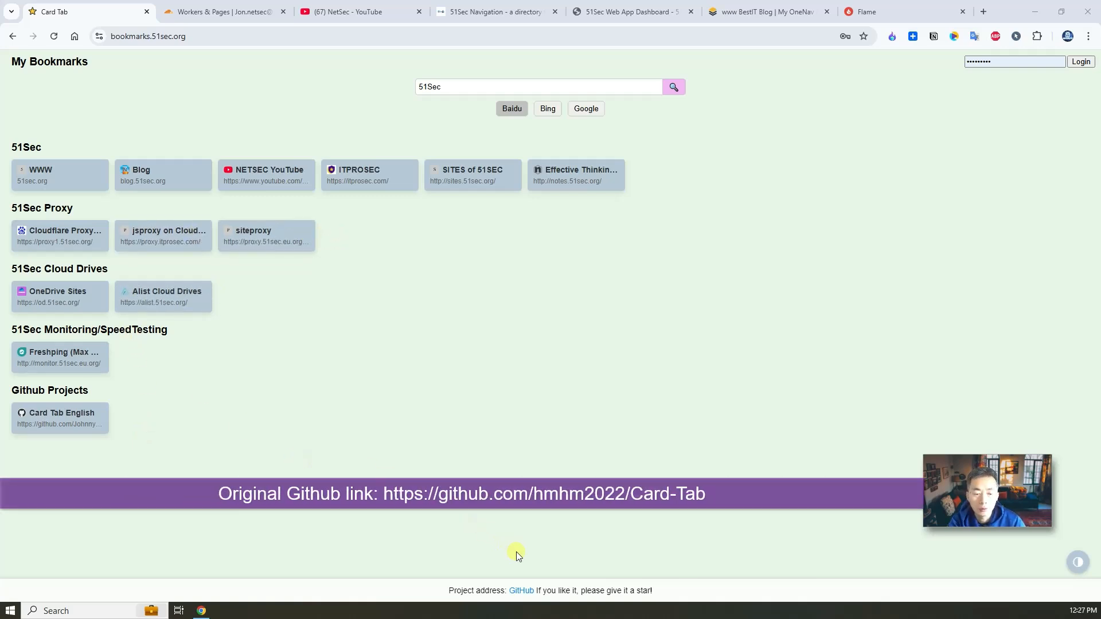
Step: Open the hmhm2022/Card-Tab GitHub repository from the Card Tab page footer link
left_click(521, 590)
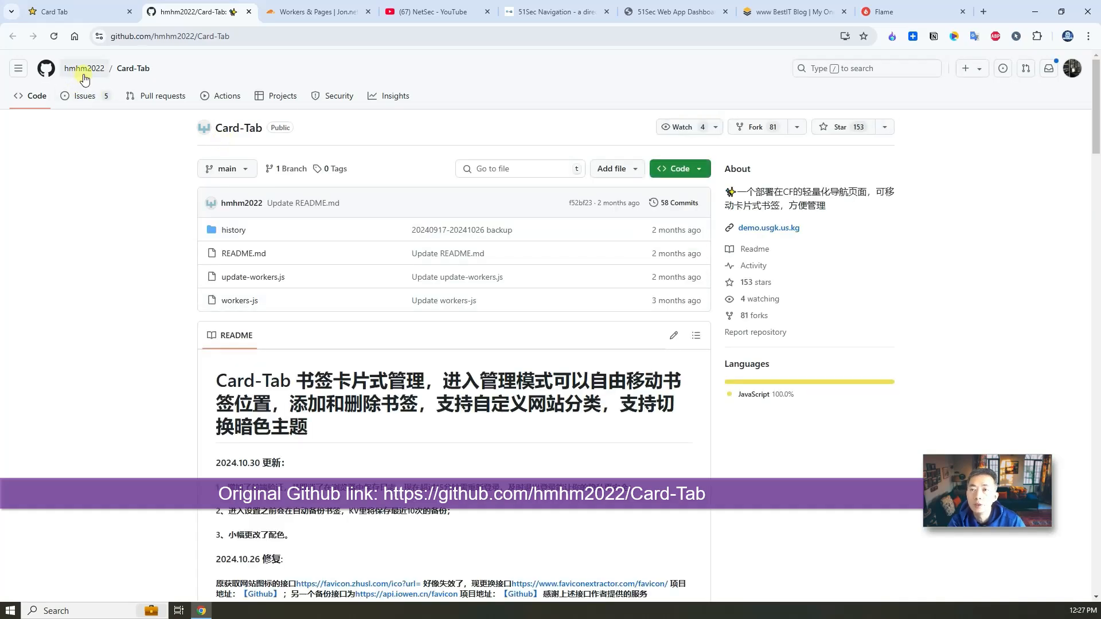
Step: Open the Card Tab English bookmark's repository from the Card Tab bookmarks page
mouse_move(97, 73)
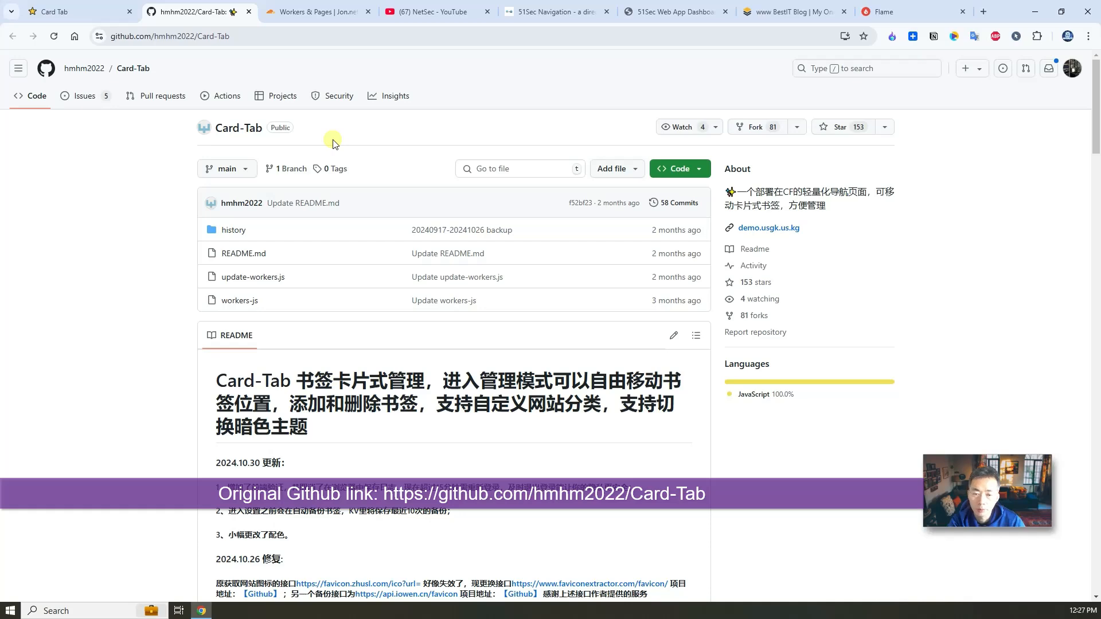
left_click(80, 10)
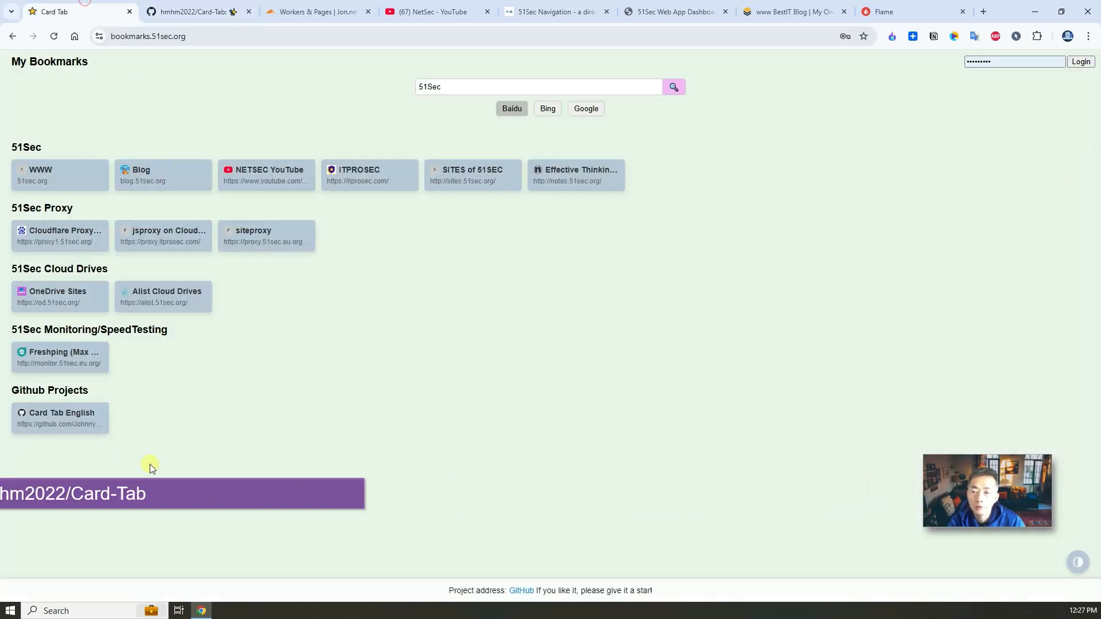
left_click(79, 421)
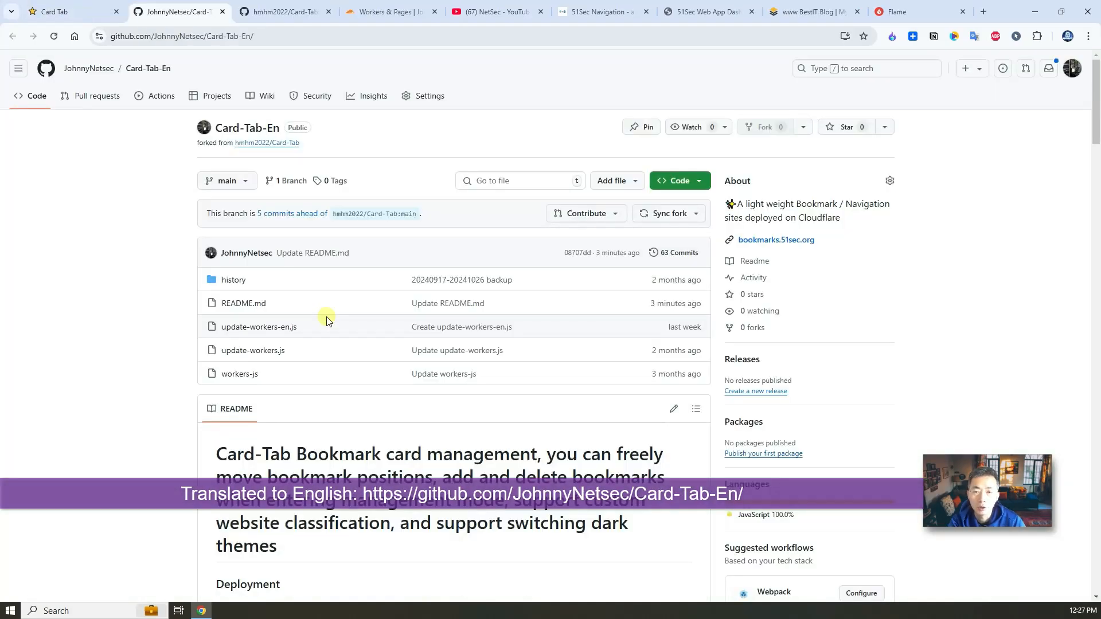
left_click(73, 8)
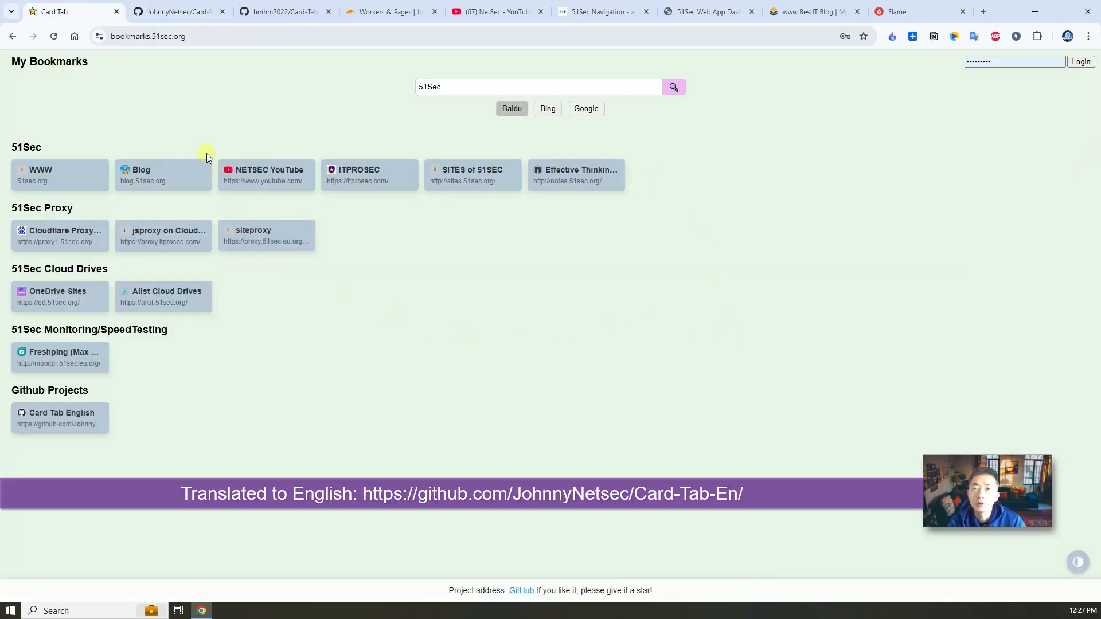
Step: Compare the Deployment sections of hmhm2022/Card-Tab and Card-Tab-En, then show the NetSec YouTube channel
left_click(265, 14)
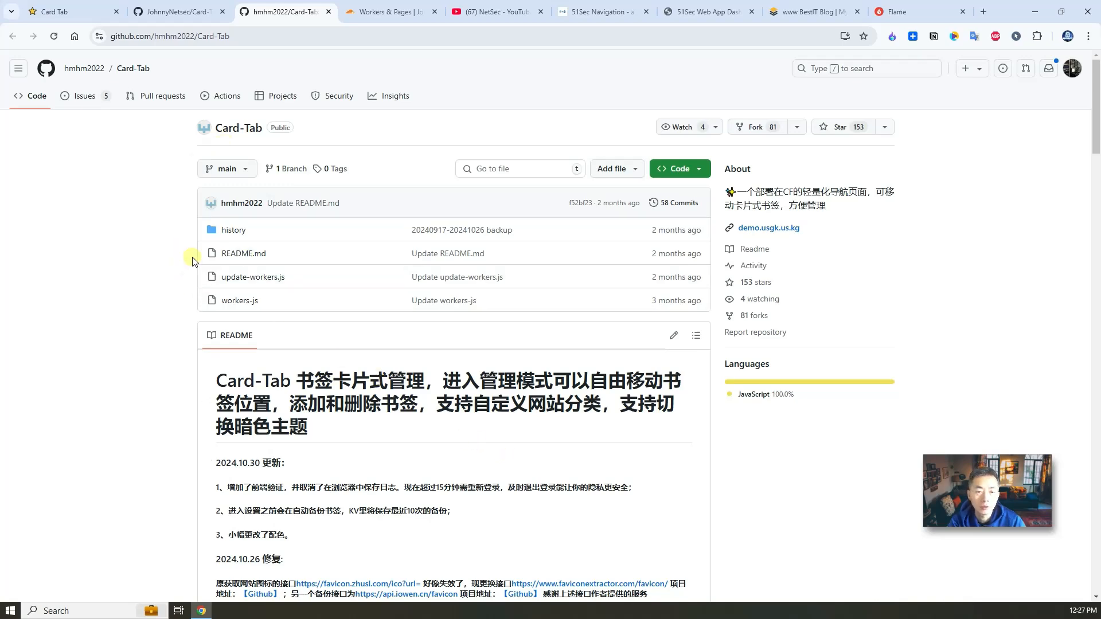
left_click(168, 12)
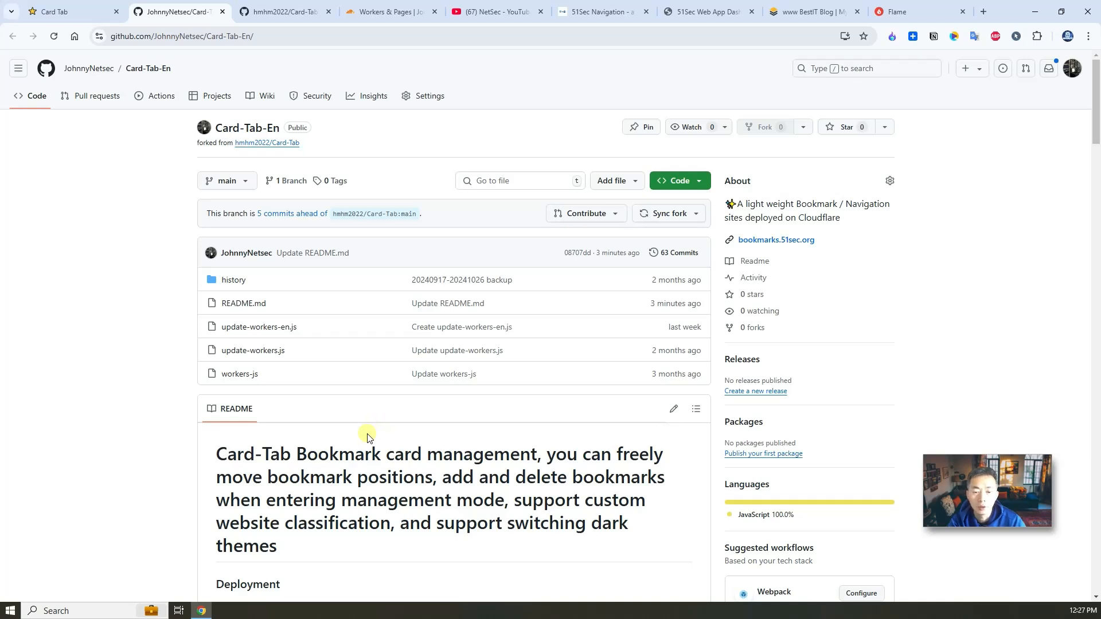
scroll(363, 434, "down", 2)
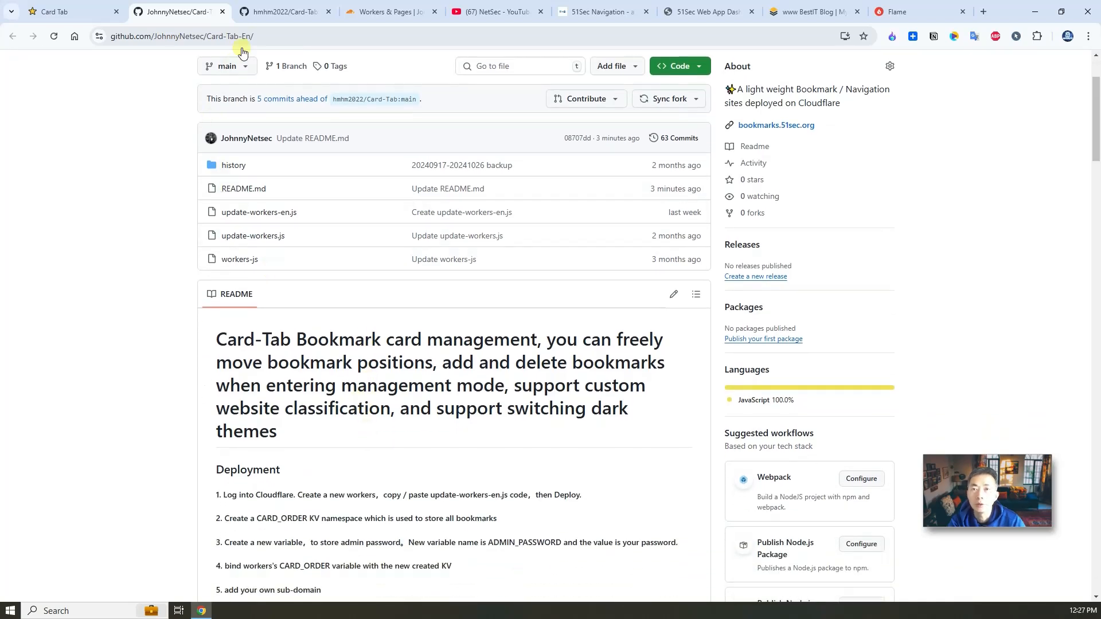
left_click(71, 11)
left_click(494, 6)
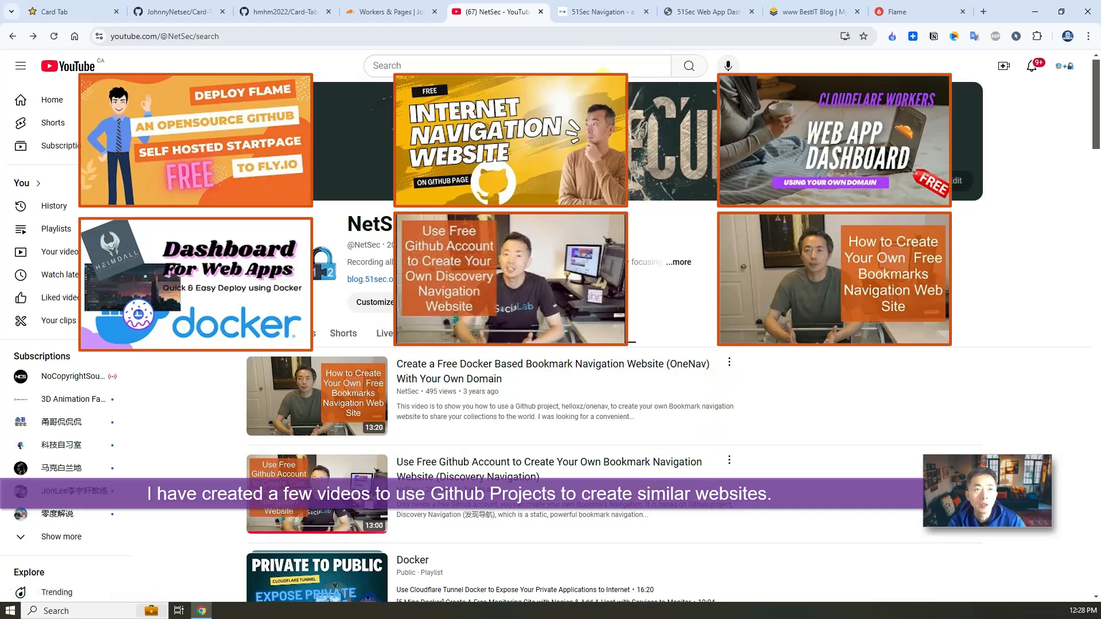
Step: Tour the 51Sec Navigation, Web App Dashboard, BestIT and Flame demo sites, then reopen Card-Tab-En
left_click(592, 14)
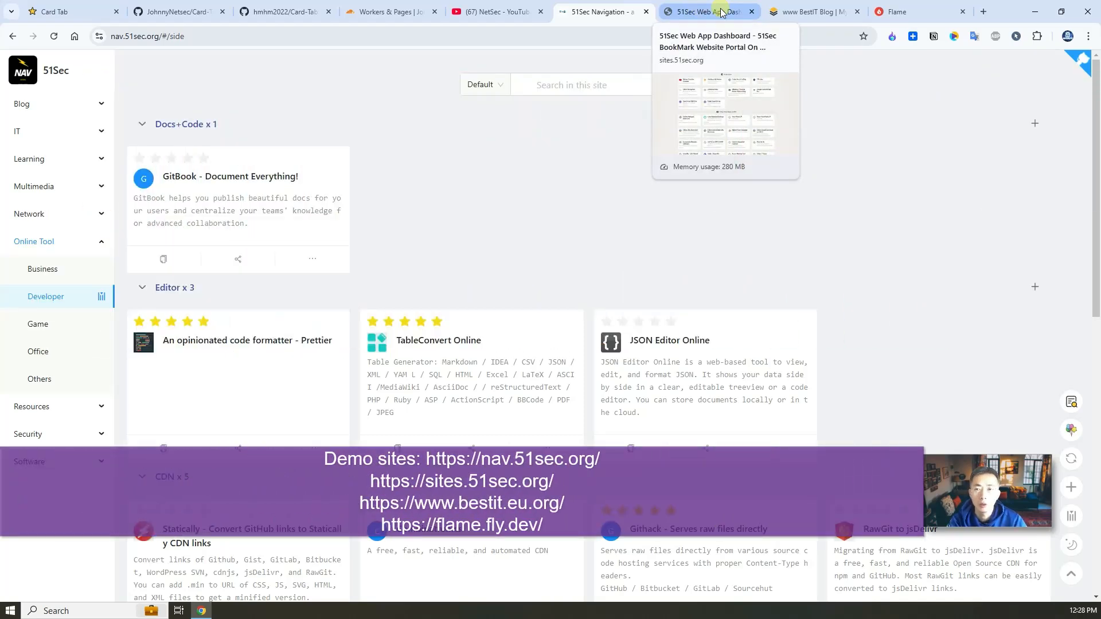
left_click(721, 12)
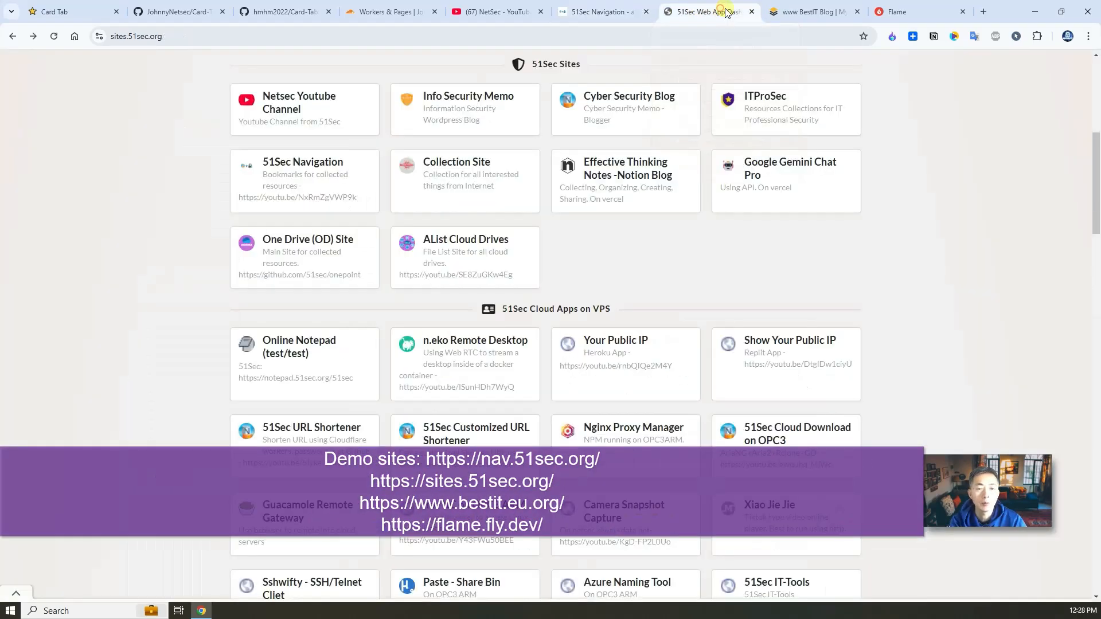
left_click(797, 11)
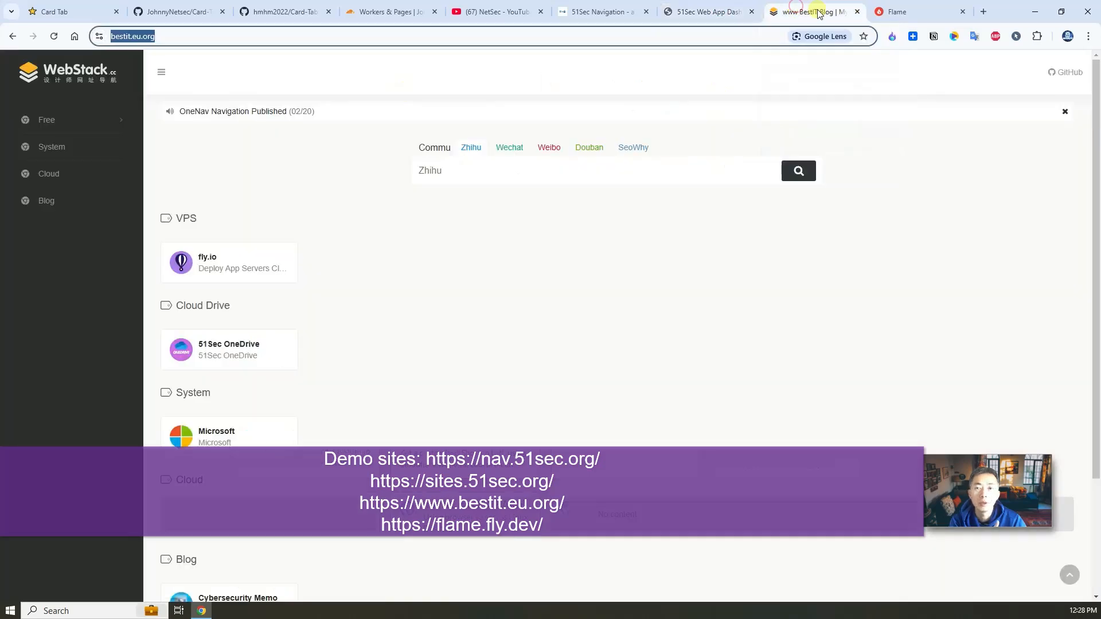
left_click(895, 11)
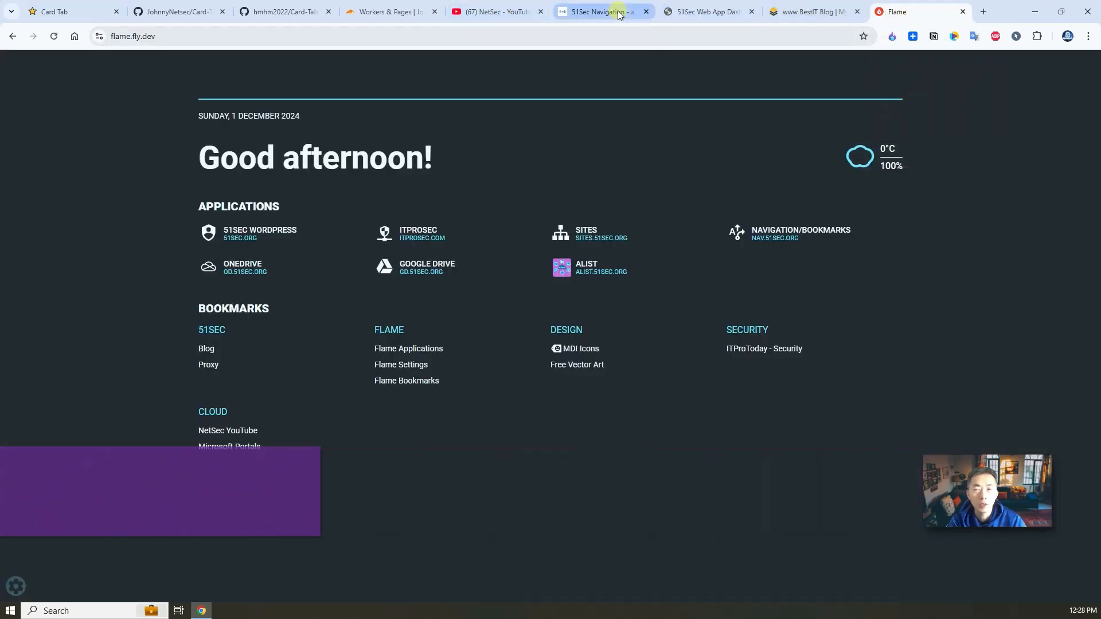
left_click(501, 13)
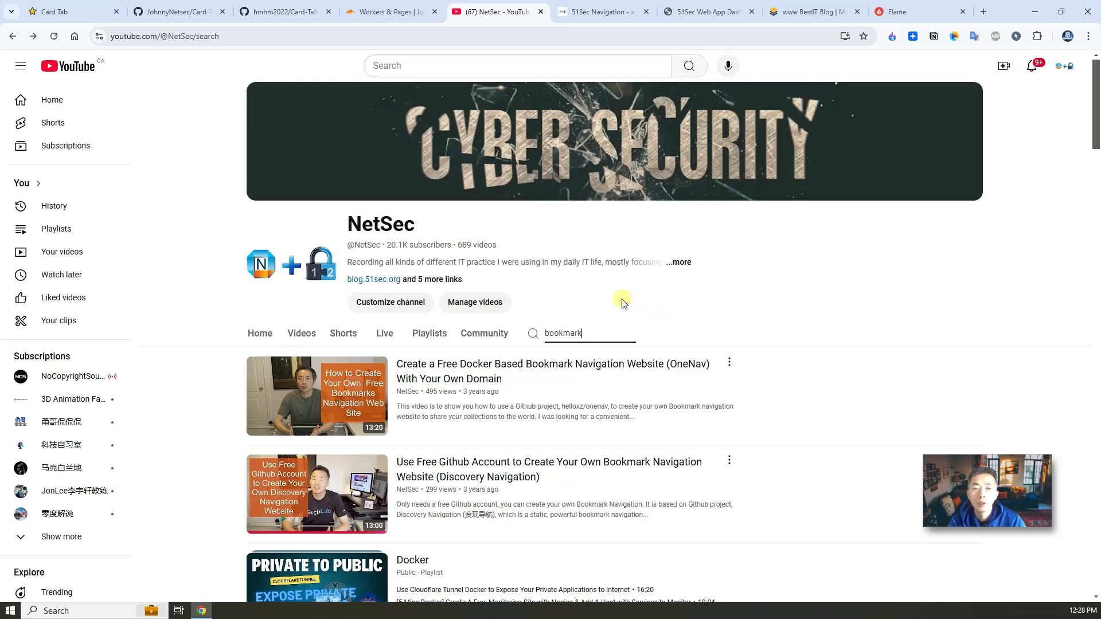
left_click(180, 10)
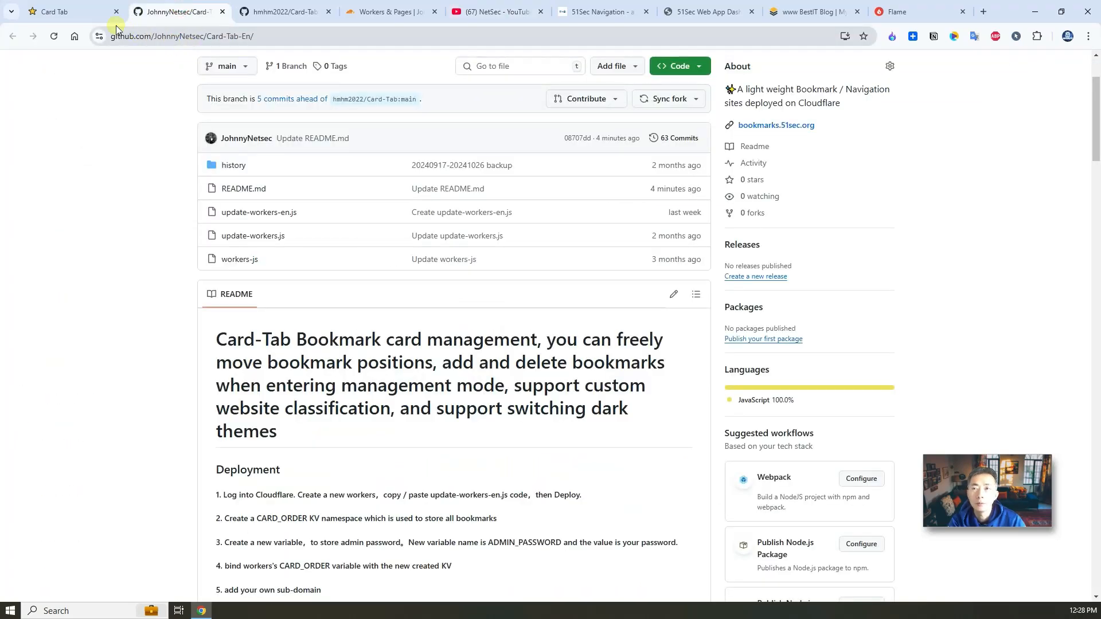
Step: Pass through the Card Tab bookmarks page back to the original hmhm2022/Card-Tab repository
left_click(81, 12)
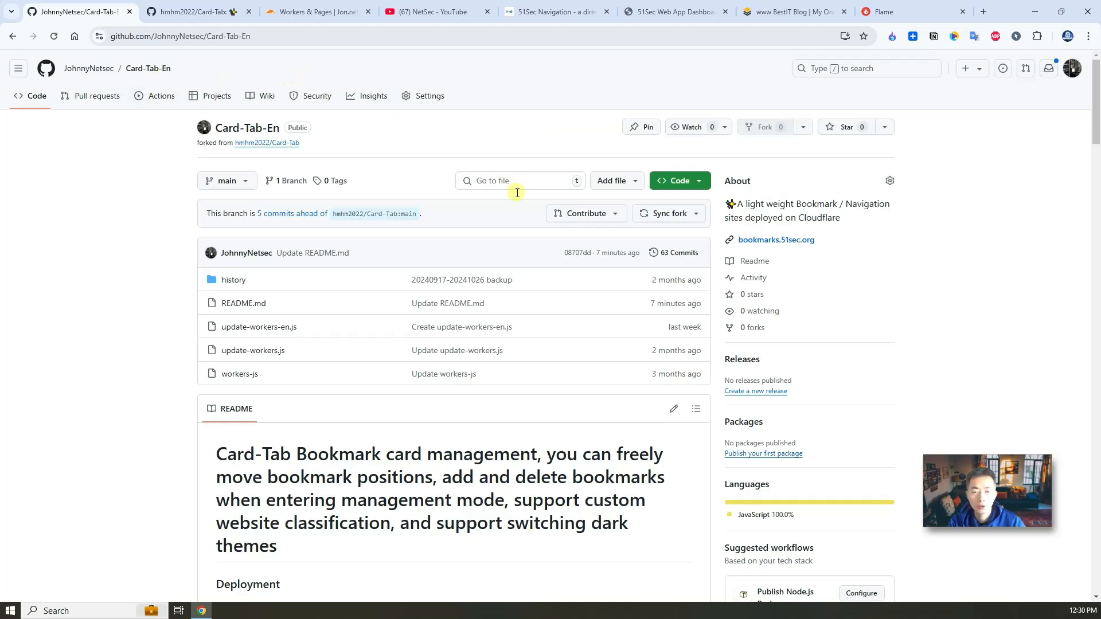
left_click(172, 12)
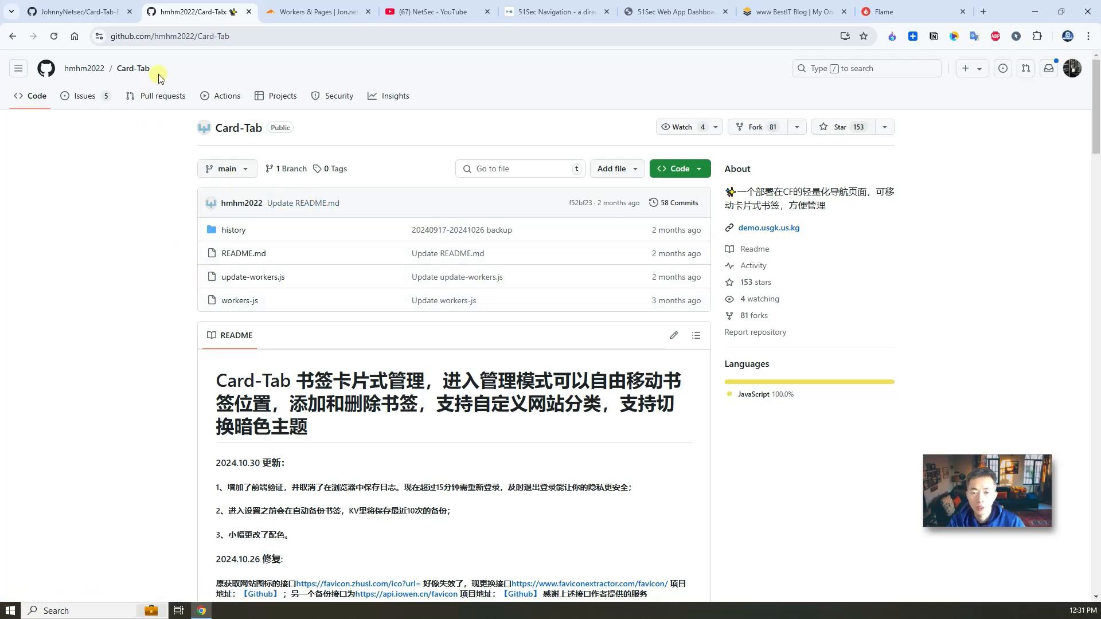
Step: Scroll through the original workers-js source code, then return to the Card-Tab repository's main page
left_click(243, 302)
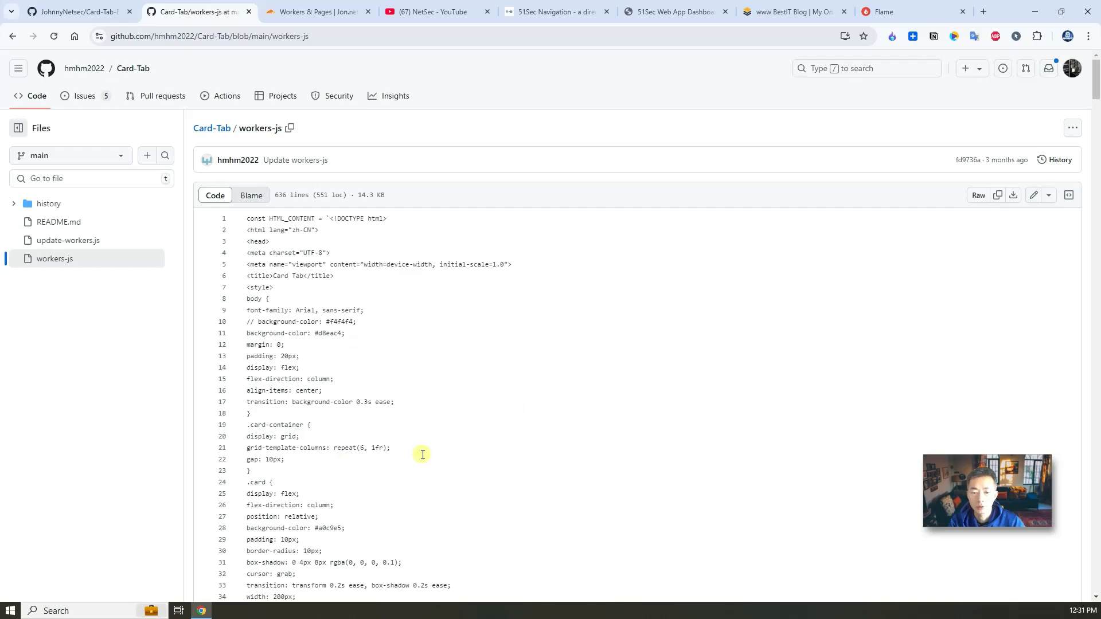
scroll(422, 454, "down", 20)
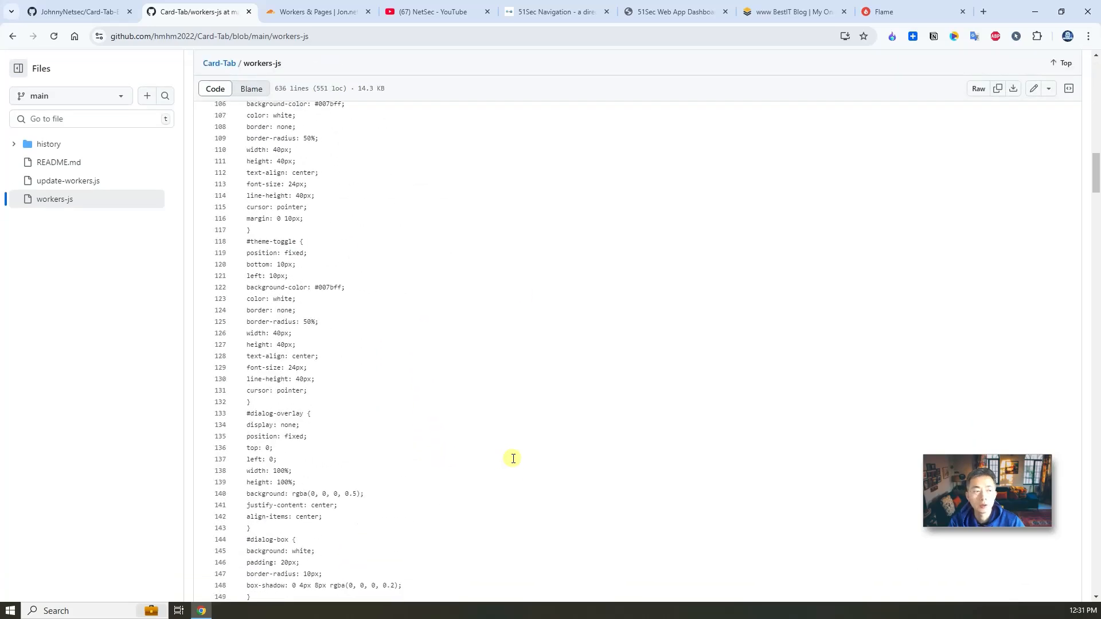
scroll(513, 459, "down", 10)
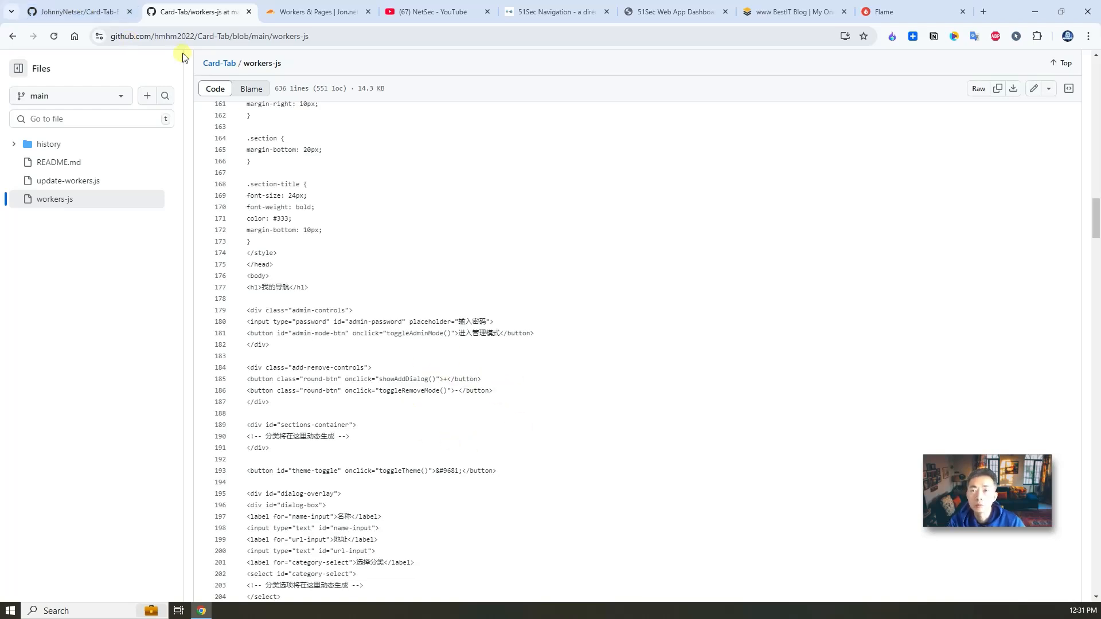
left_click(219, 63)
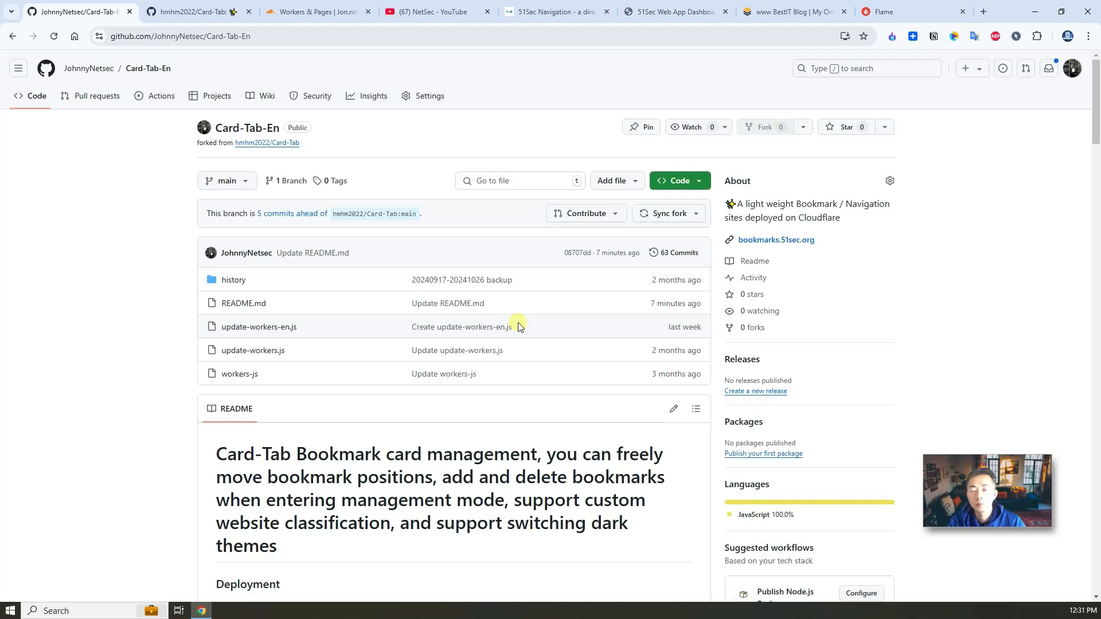
Step: Show the Workers & Pages Overview listing existing workers such as redirect-www, gd and speedtest
left_click(315, 11)
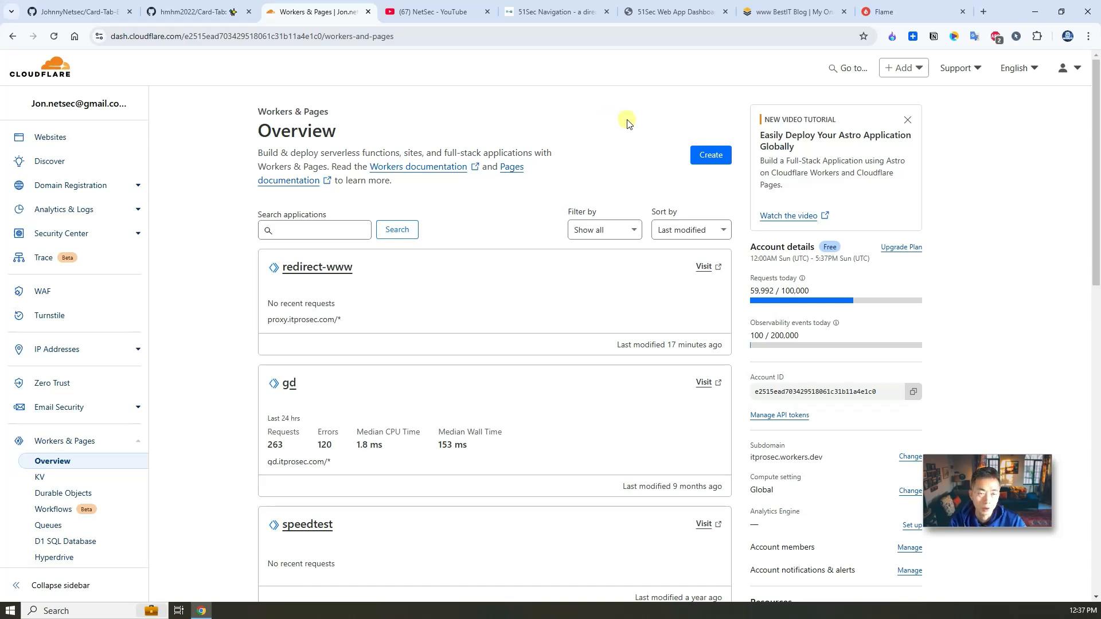
Step: Create and deploy a Hello World worker renamed card-tab-en, then open it in the code editor
left_click(710, 154)
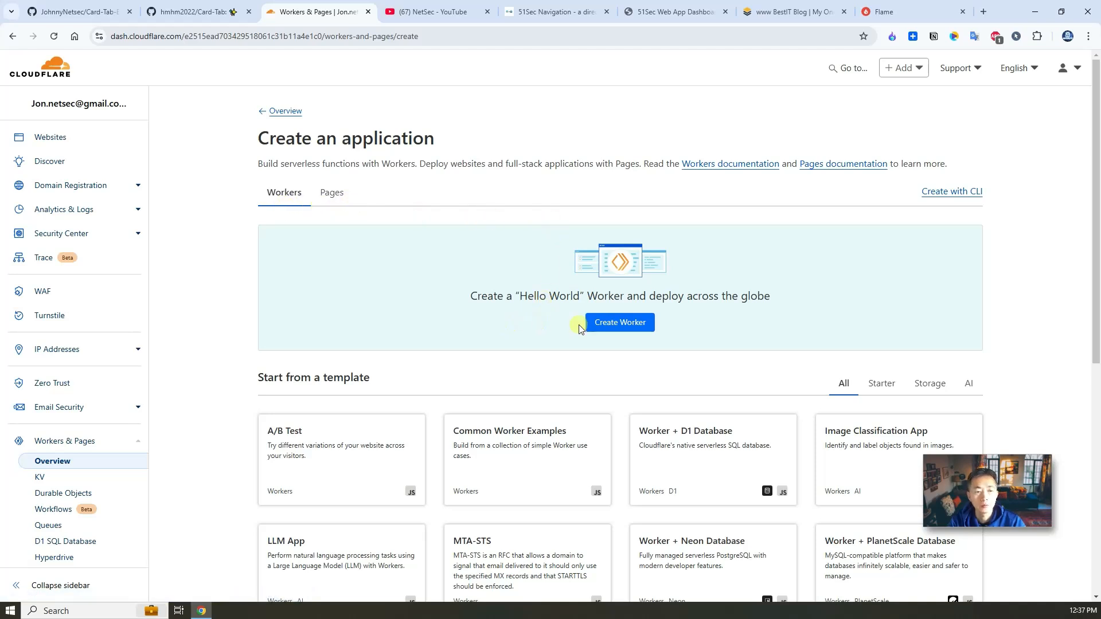
left_click(608, 324)
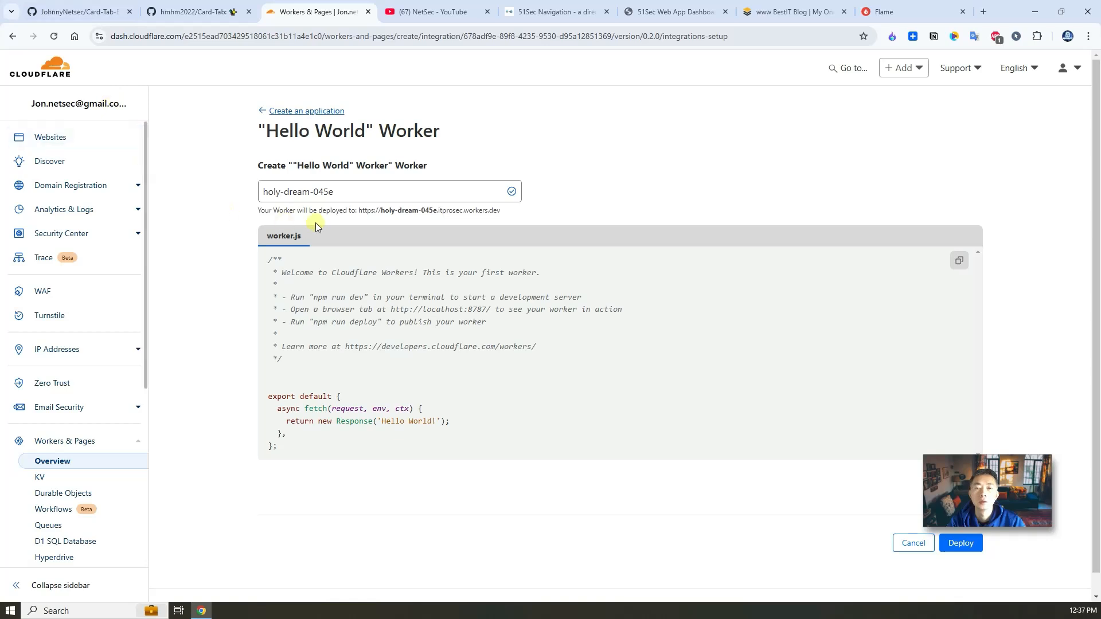
triple_click(351, 191)
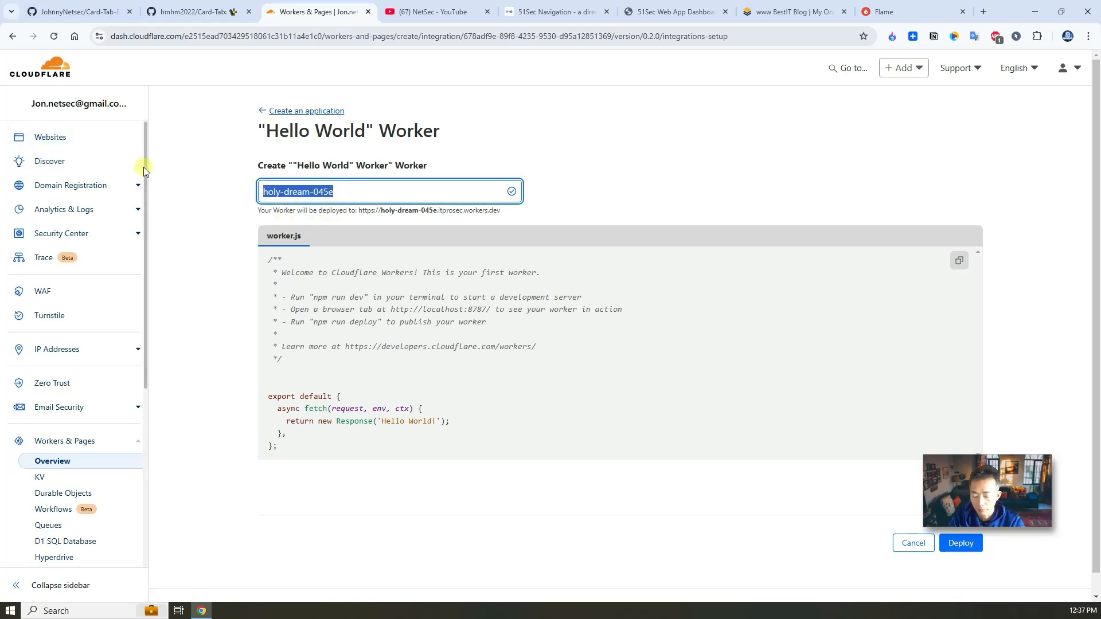
type("card-tab-en")
left_click(961, 546)
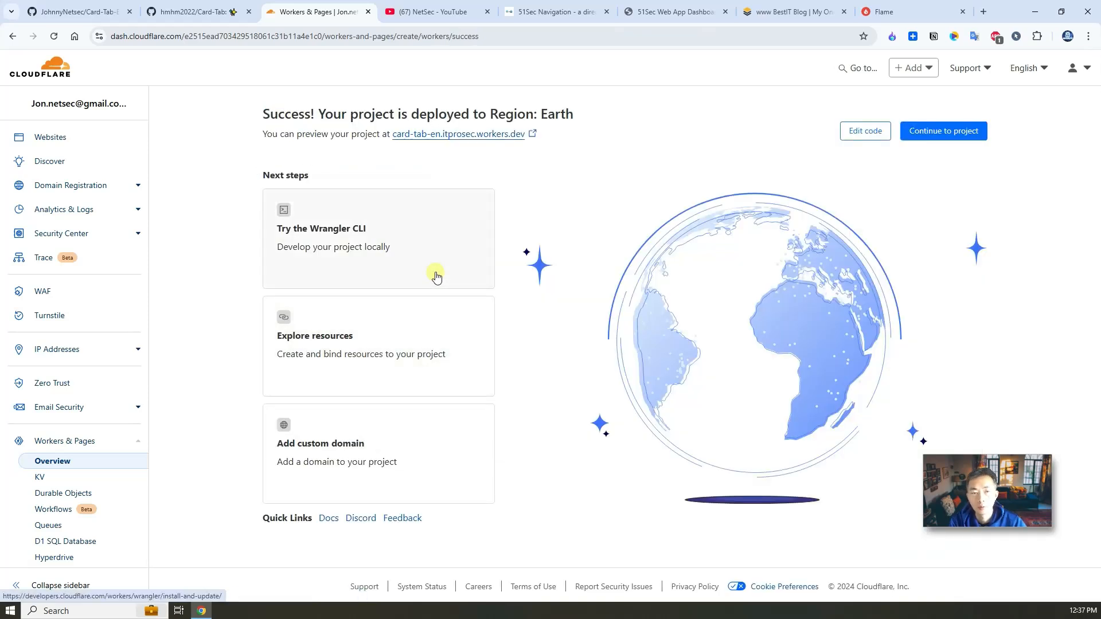
left_click(857, 131)
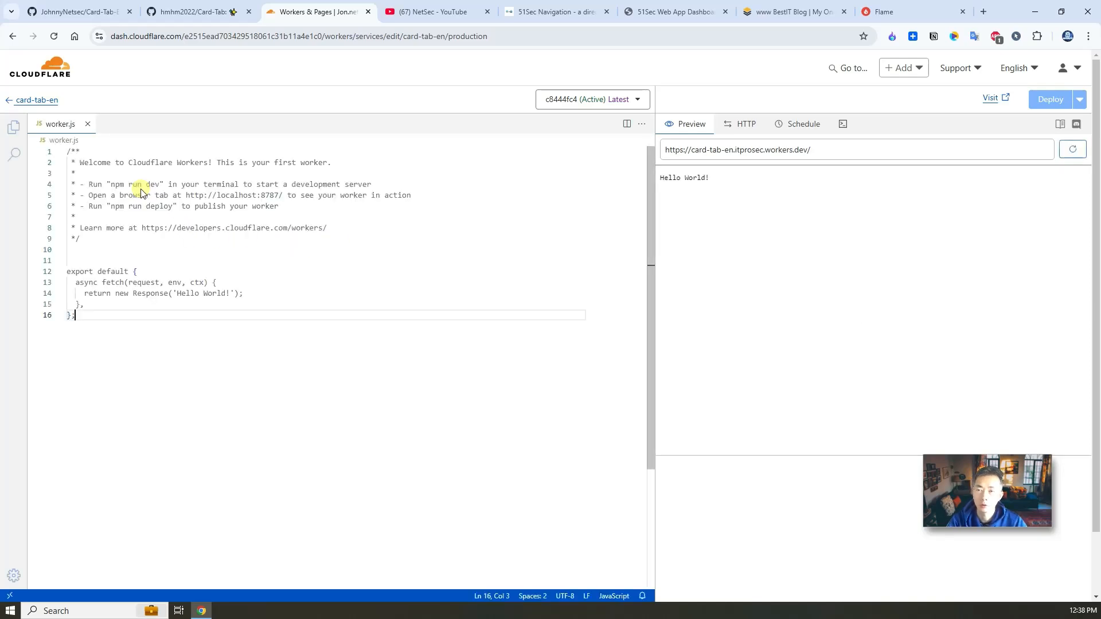
Step: Copy the full update-workers-en.js script from Card-Tab-En and place the caret in the card-tab-en editor
left_click(82, 17)
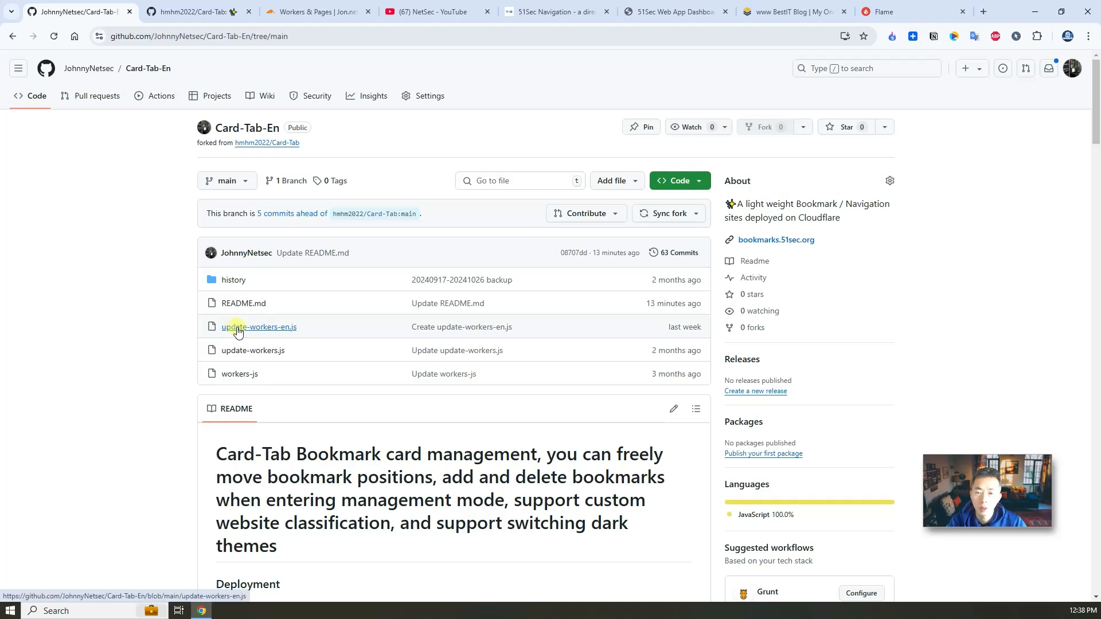
left_click(293, 330)
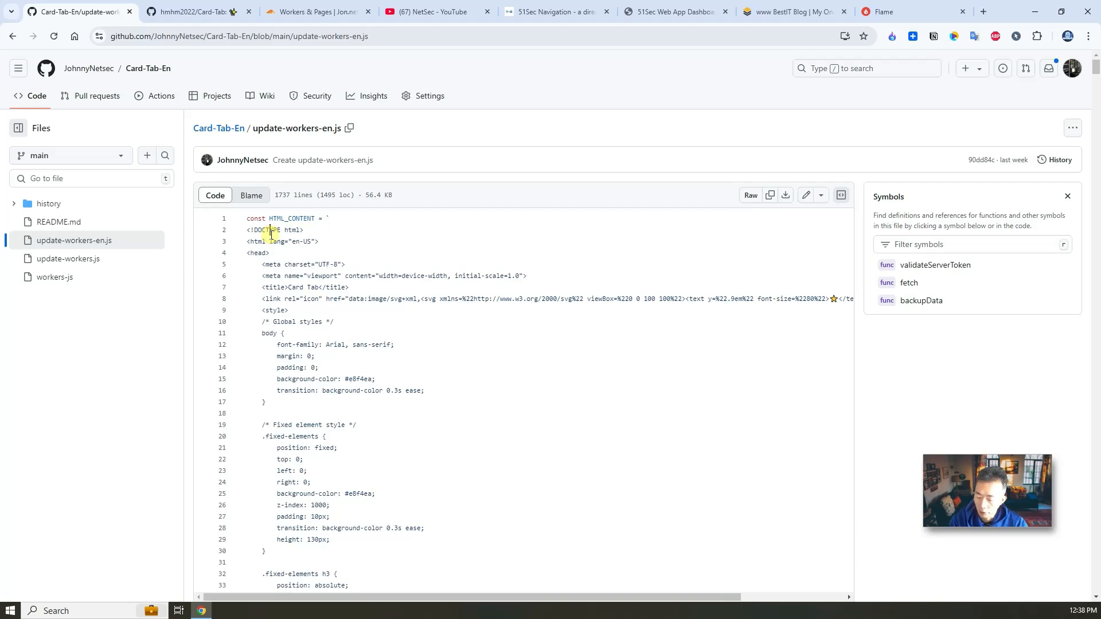
key("ctrl+a")
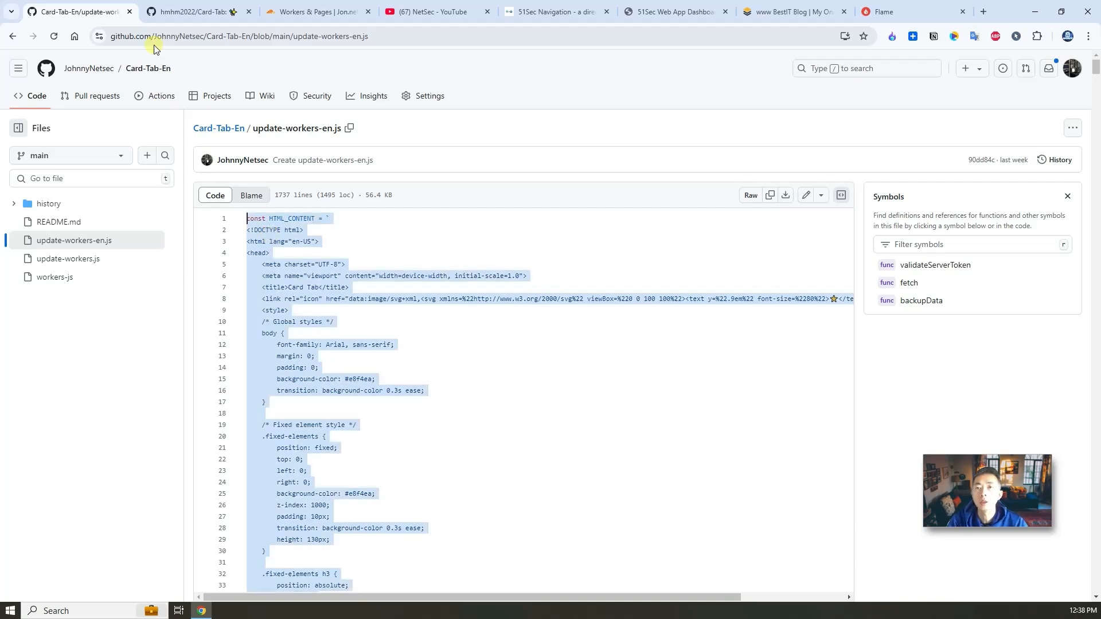
left_click(298, 11)
left_click(242, 273)
Step: Replace worker.js's Hello World code with the pasted Card Tab script and check the page title
key("ctrl+a")
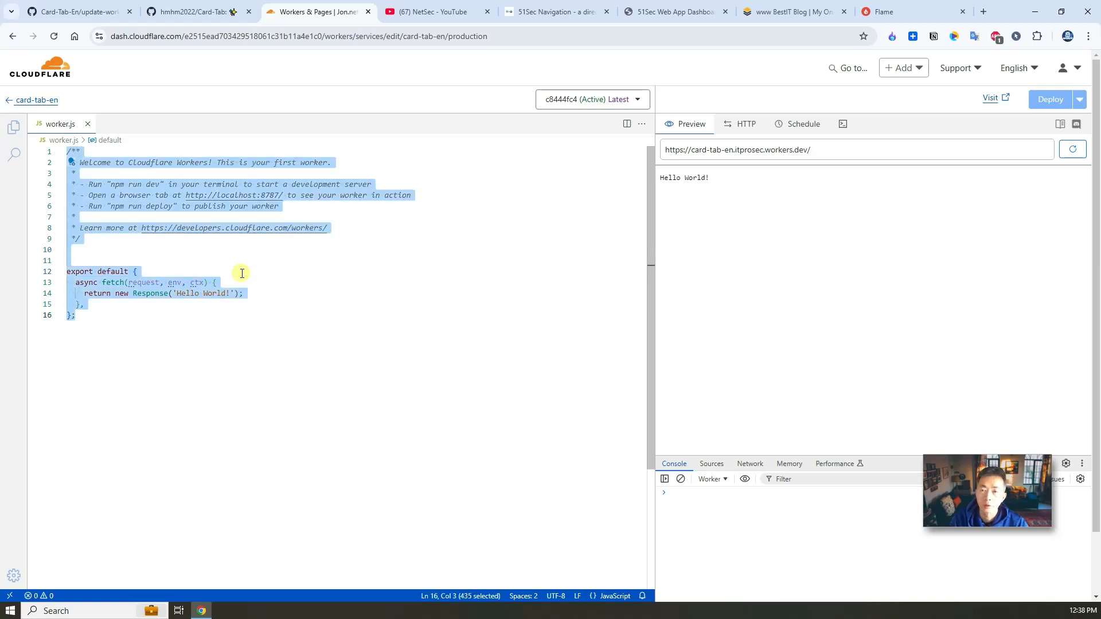
key("ctrl+v")
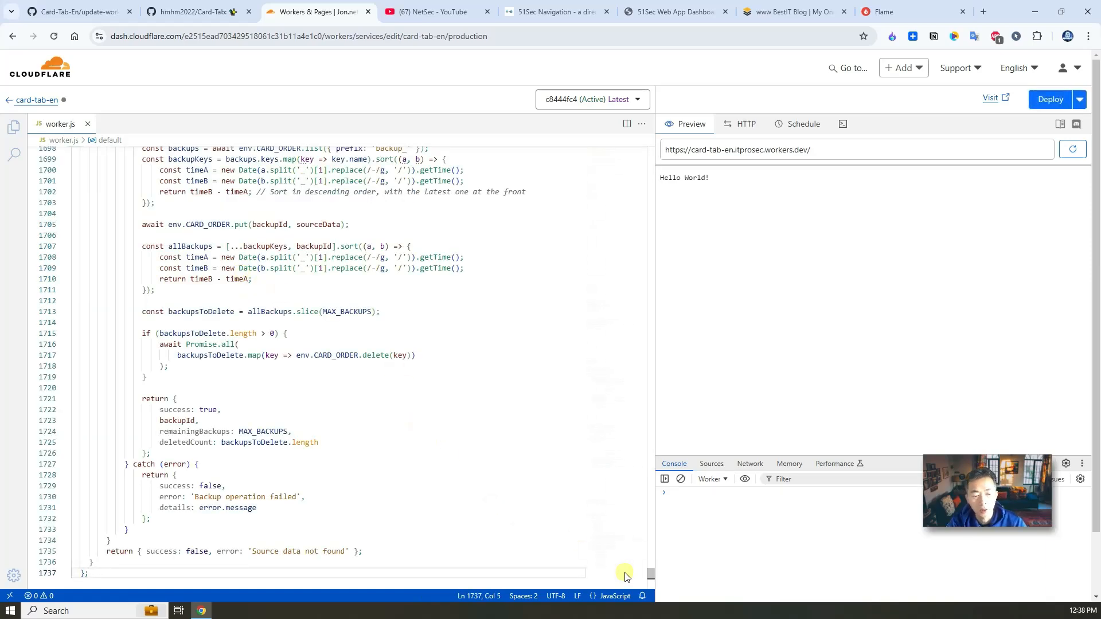
left_click_drag(651, 573, 644, 138)
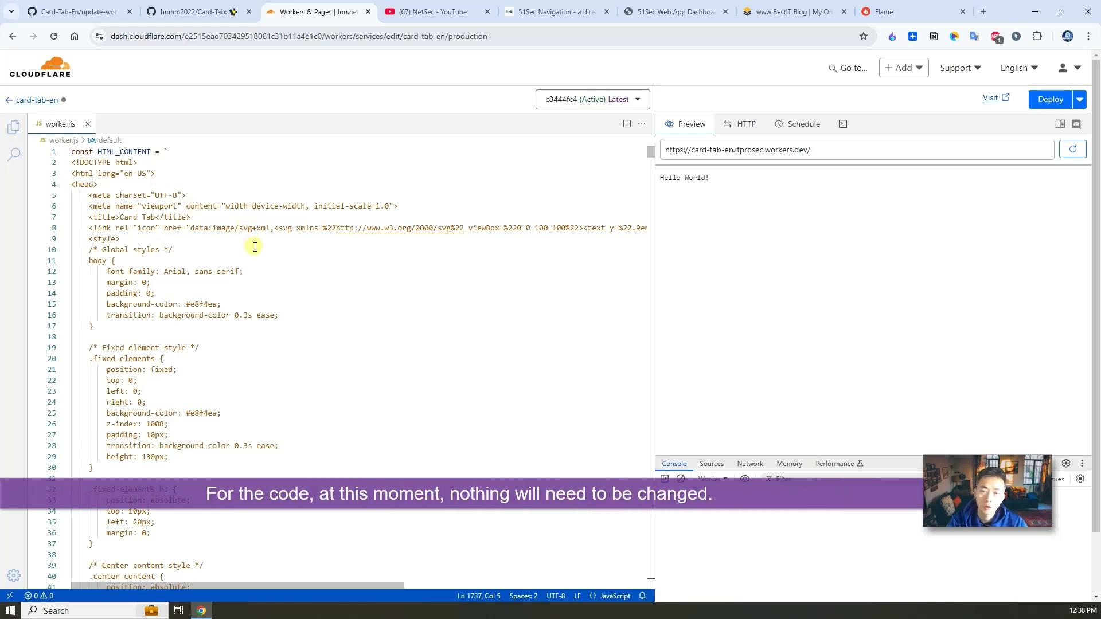
left_click_drag(155, 217, 121, 217)
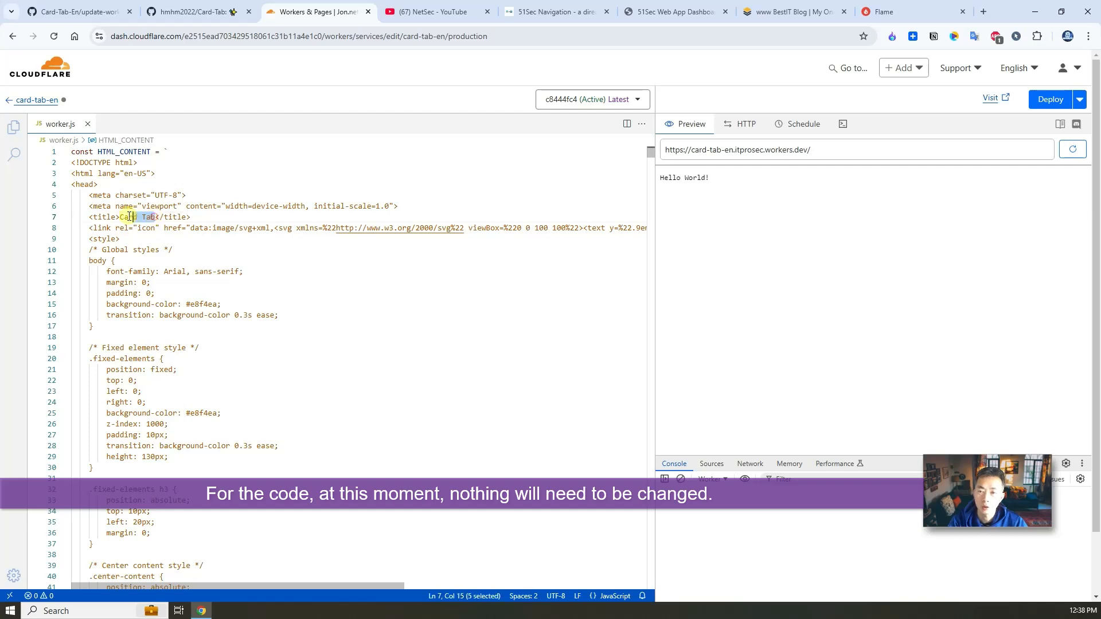
Step: Deploy the new script version and return to the card-tab-en Metrics page
scroll(263, 308, "down", 1)
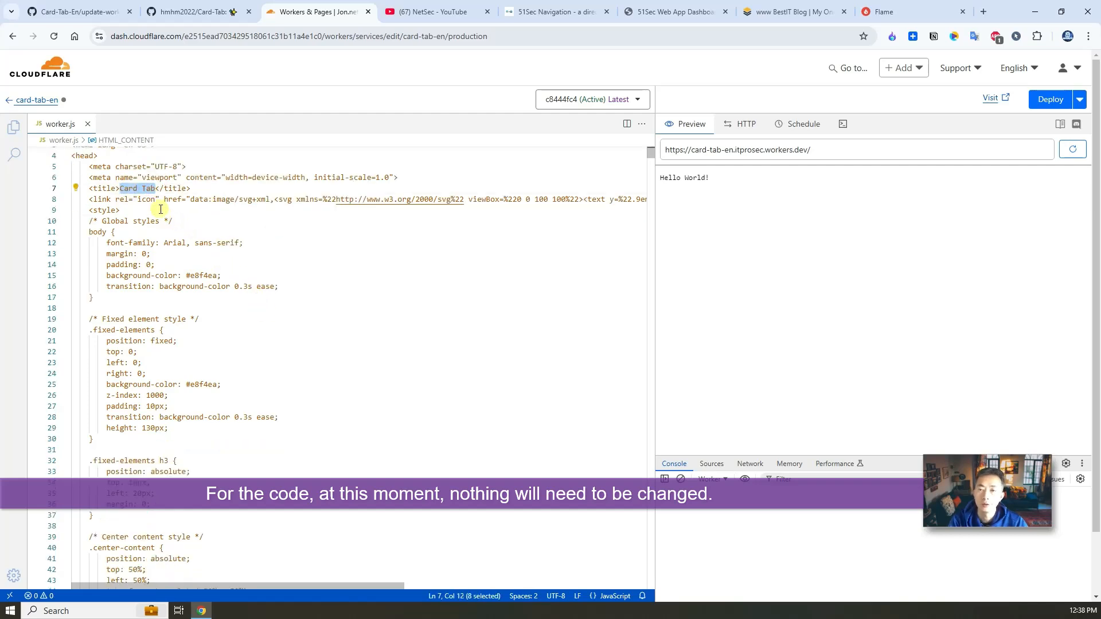
scroll(251, 272, "down", 4)
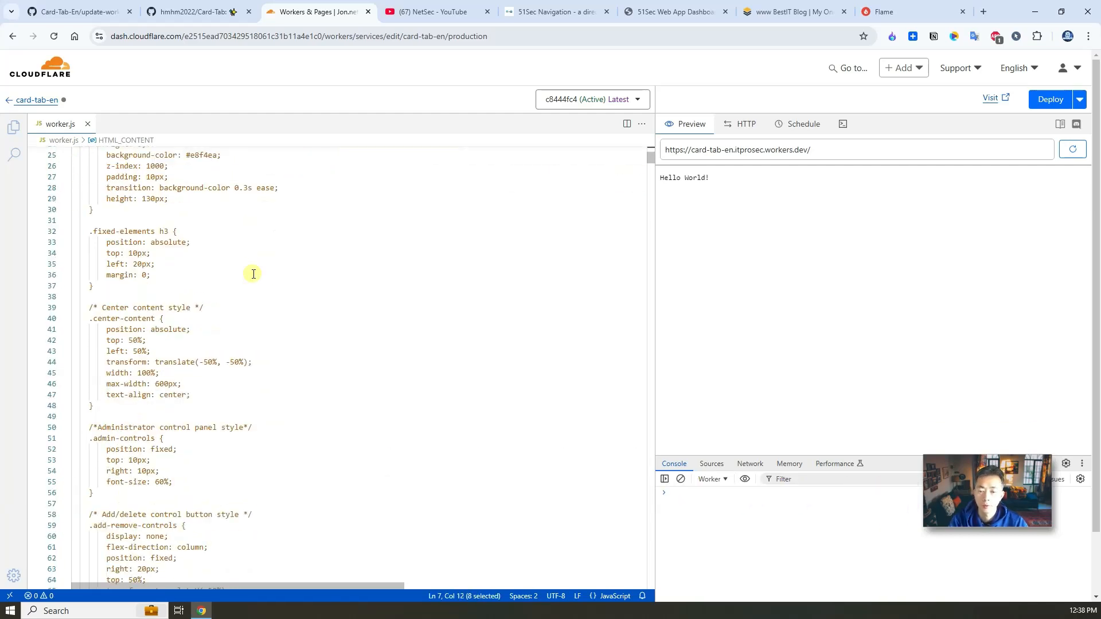
scroll(254, 274, "down", 1)
left_click(1051, 99)
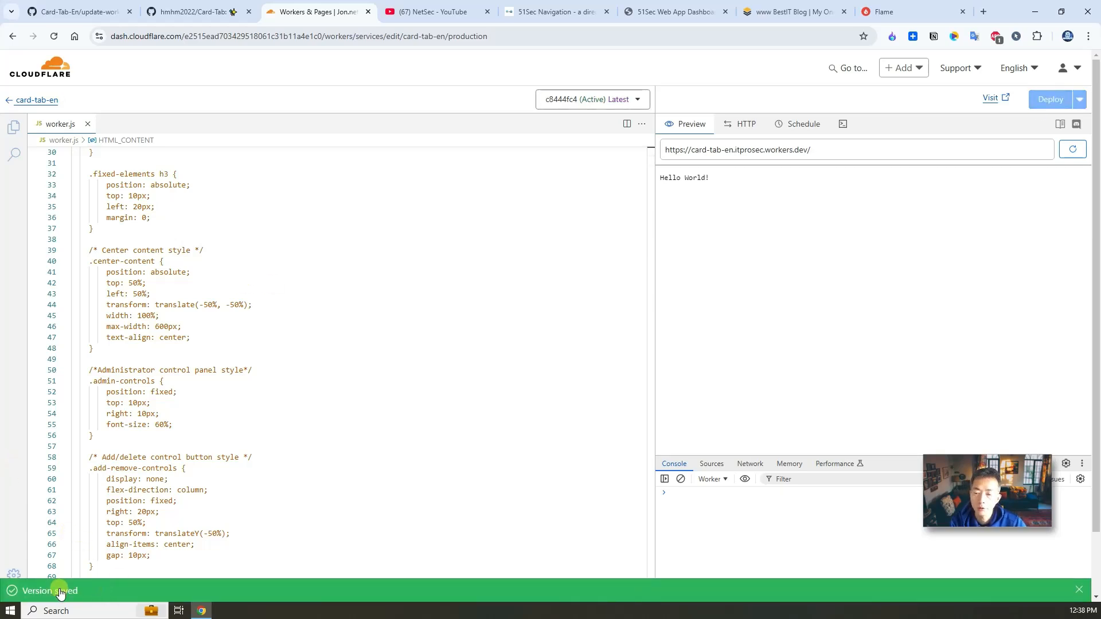
left_click(50, 101)
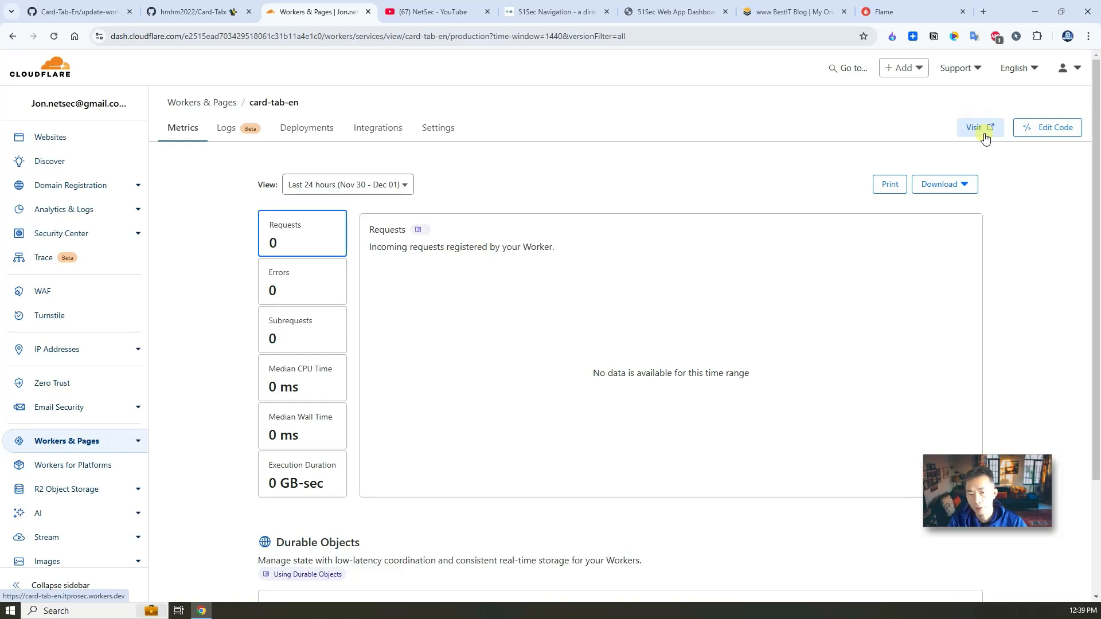
Step: Load card-tab-en.itprosec.workers.dev past the dangerous-site warning, dismiss the link error, and highlight the Chinese tagline
left_click(973, 134)
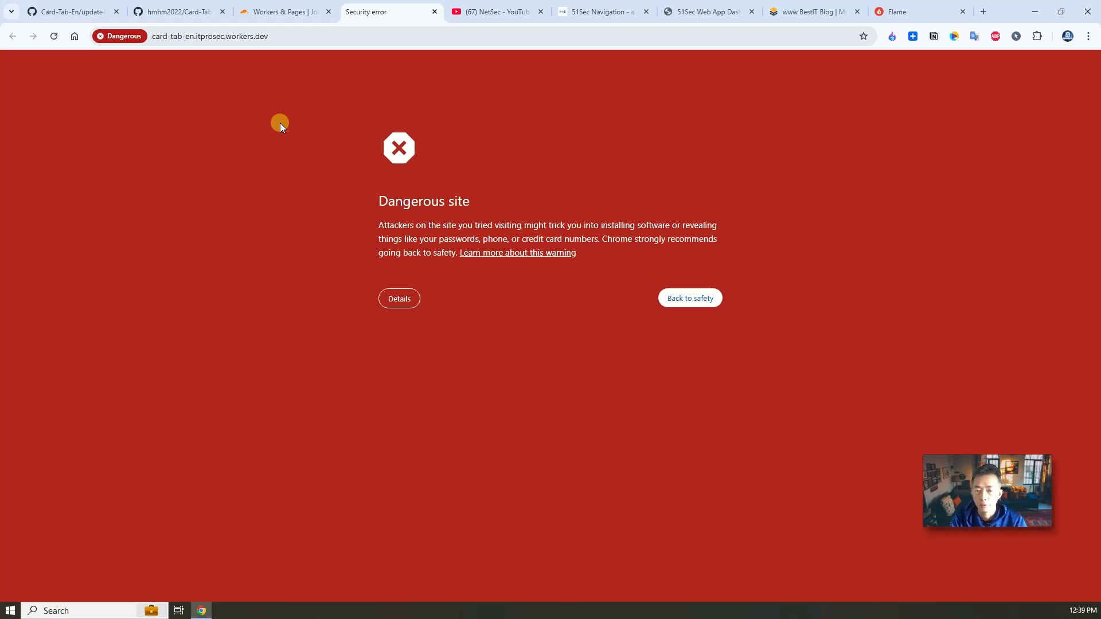
left_click(410, 299)
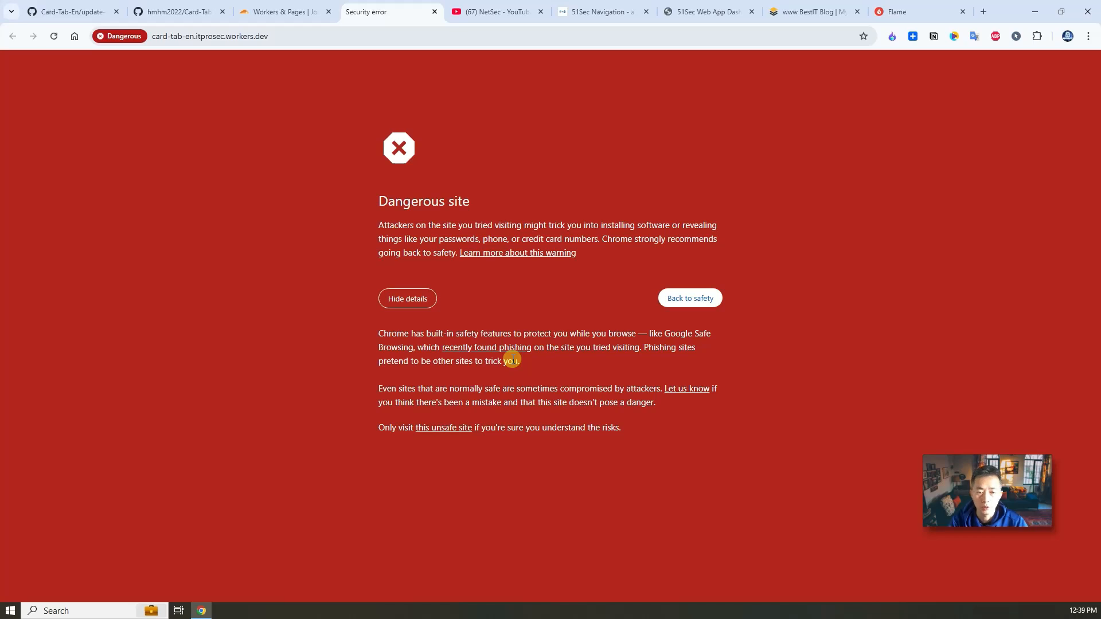
left_click(444, 427)
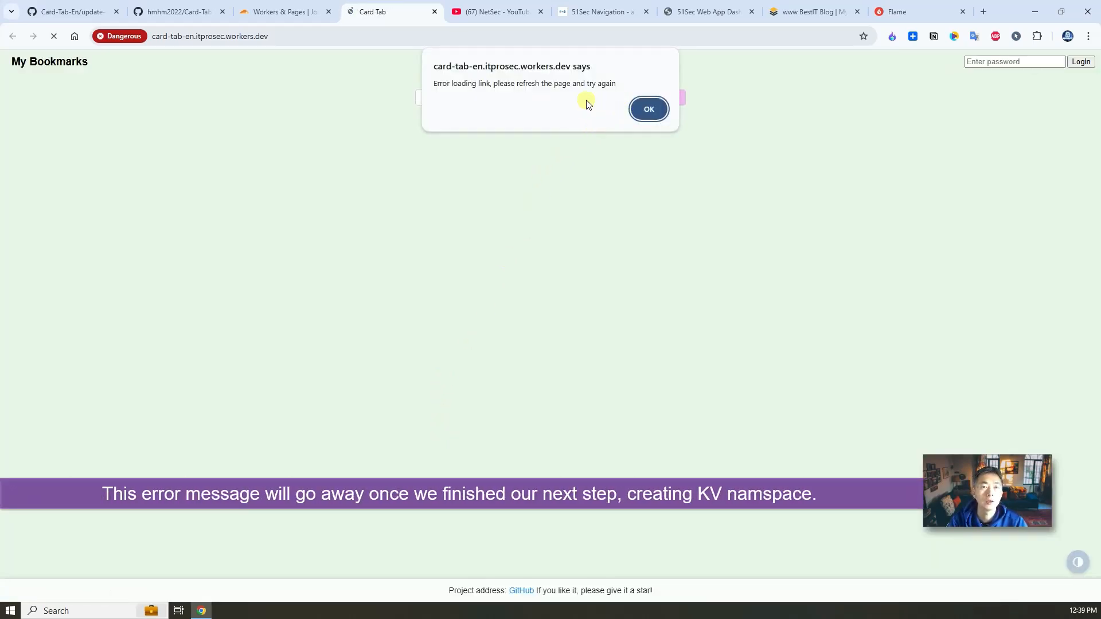
left_click(649, 109)
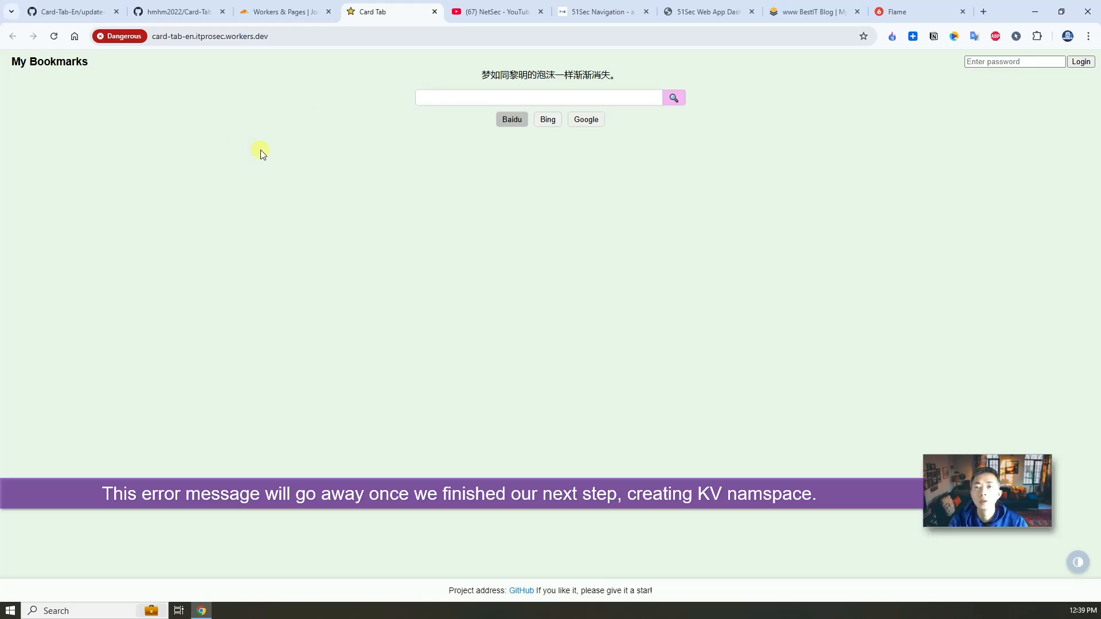
left_click_drag(477, 75, 633, 78)
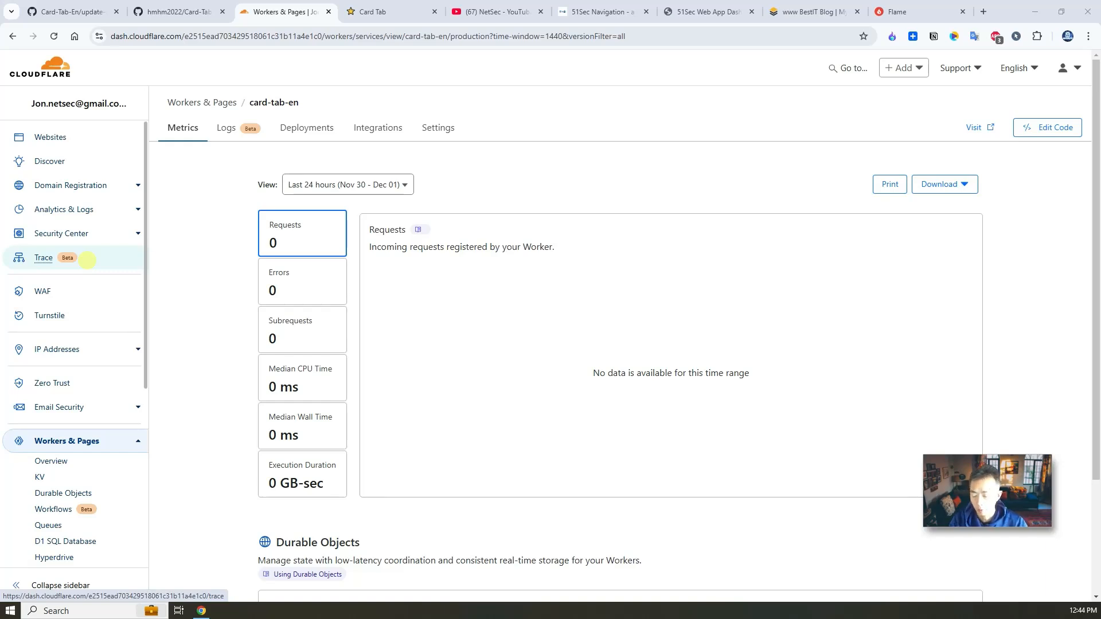
Step: Create a KV namespace named CARD_ORDER, then return to the Workers & Pages overview
left_click(84, 479)
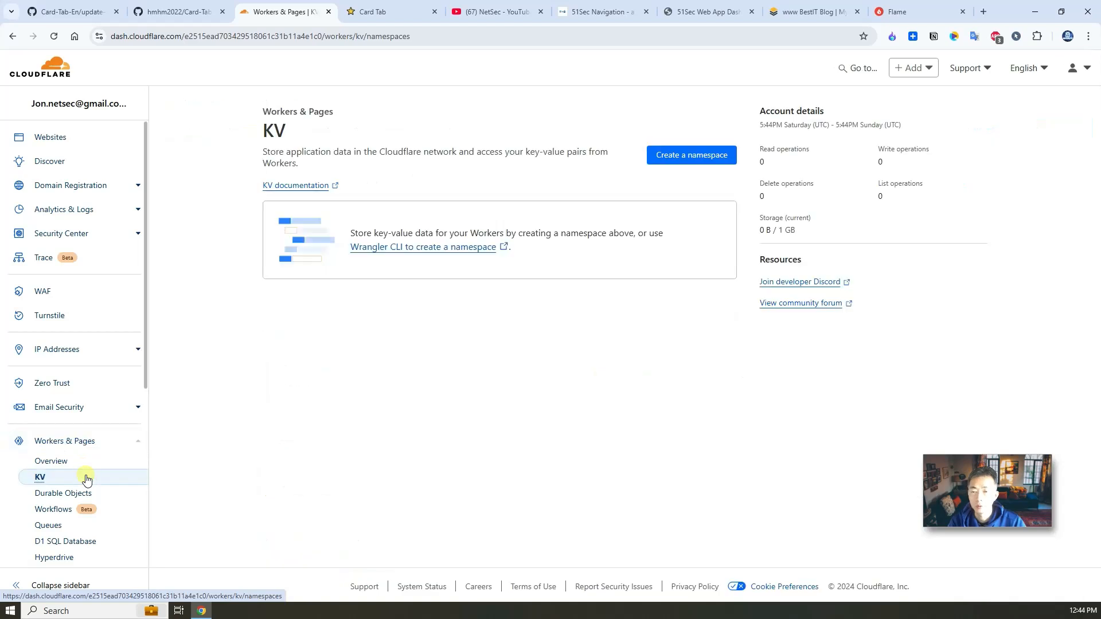
left_click(706, 155)
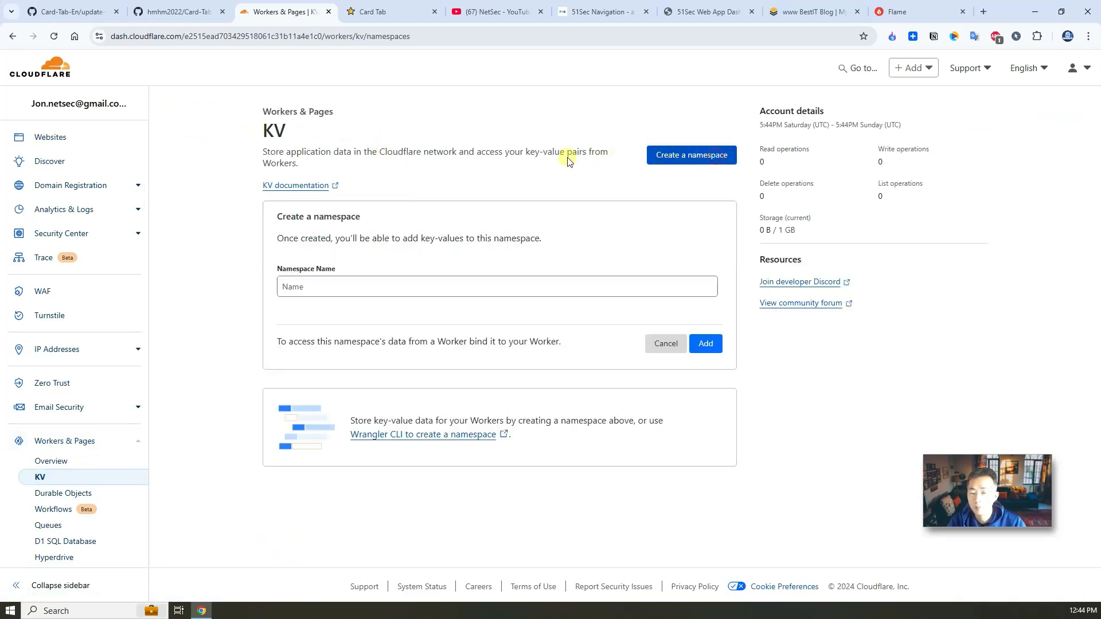
left_click(402, 292)
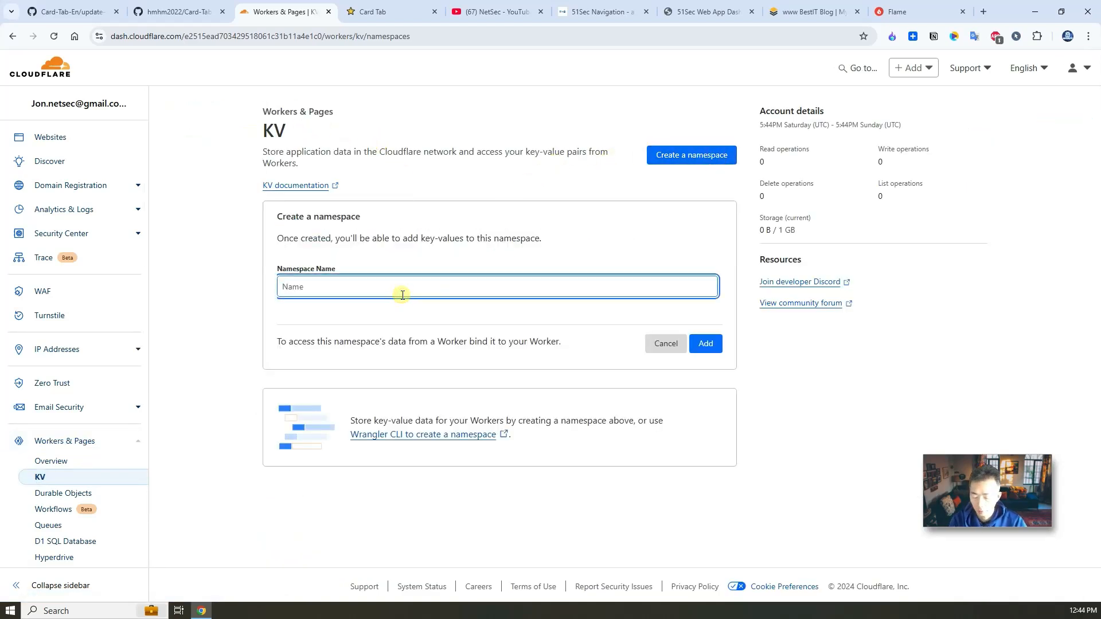
type("CARD_ORDER")
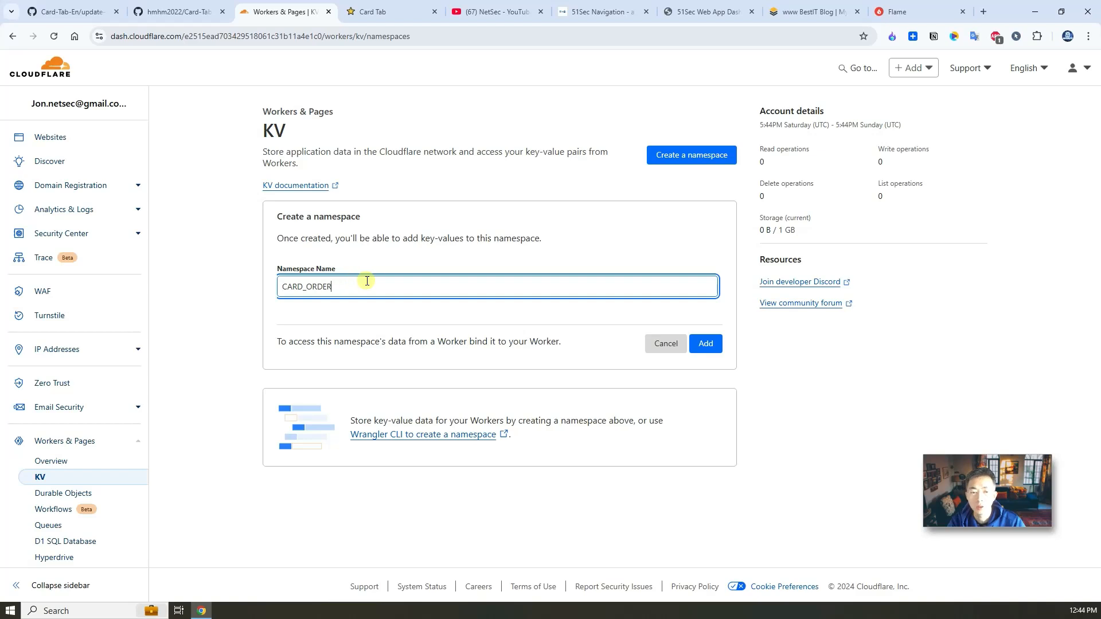
left_click(705, 344)
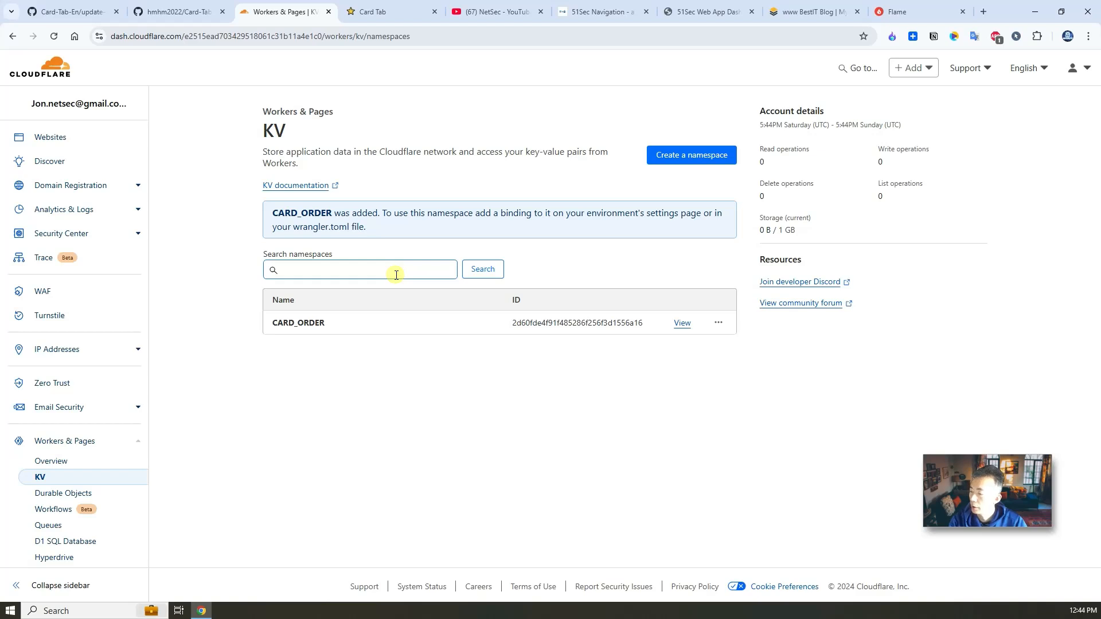
left_click(99, 465)
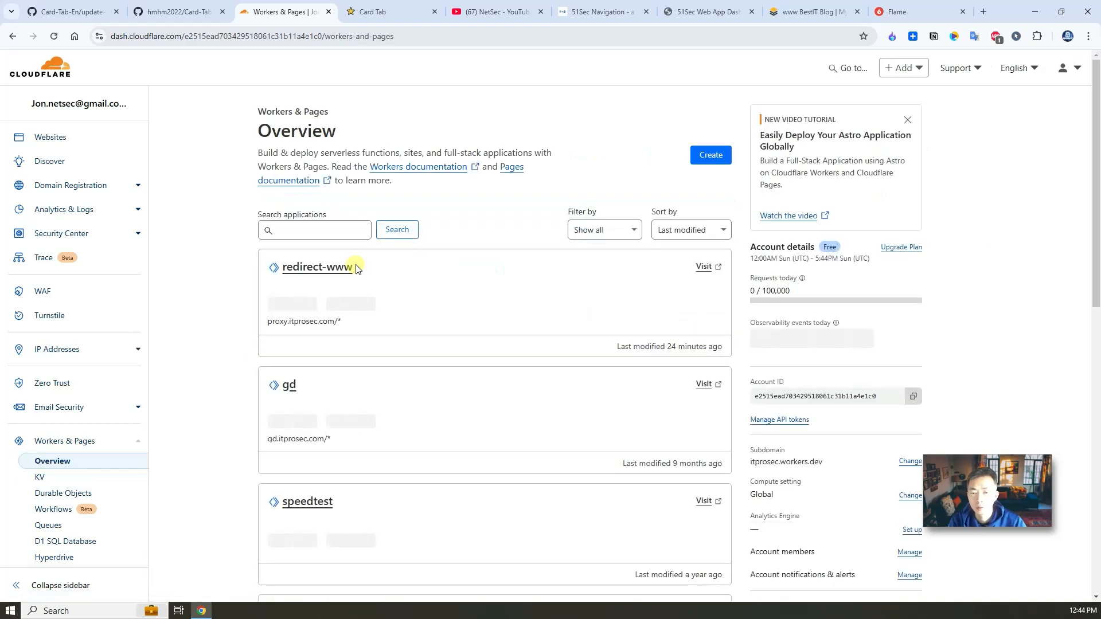
Step: Add a KV binding with variable CARD_ORDER, linked to the CARD_ORDER namespace, to card-tab-en, and deploy
left_click(315, 269)
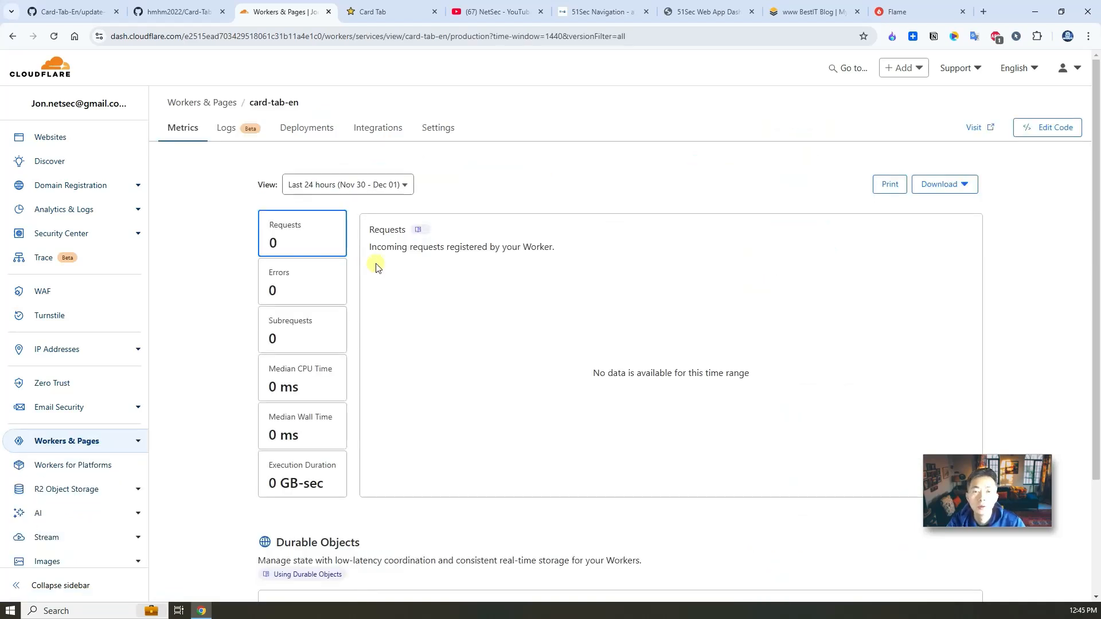
left_click(442, 129)
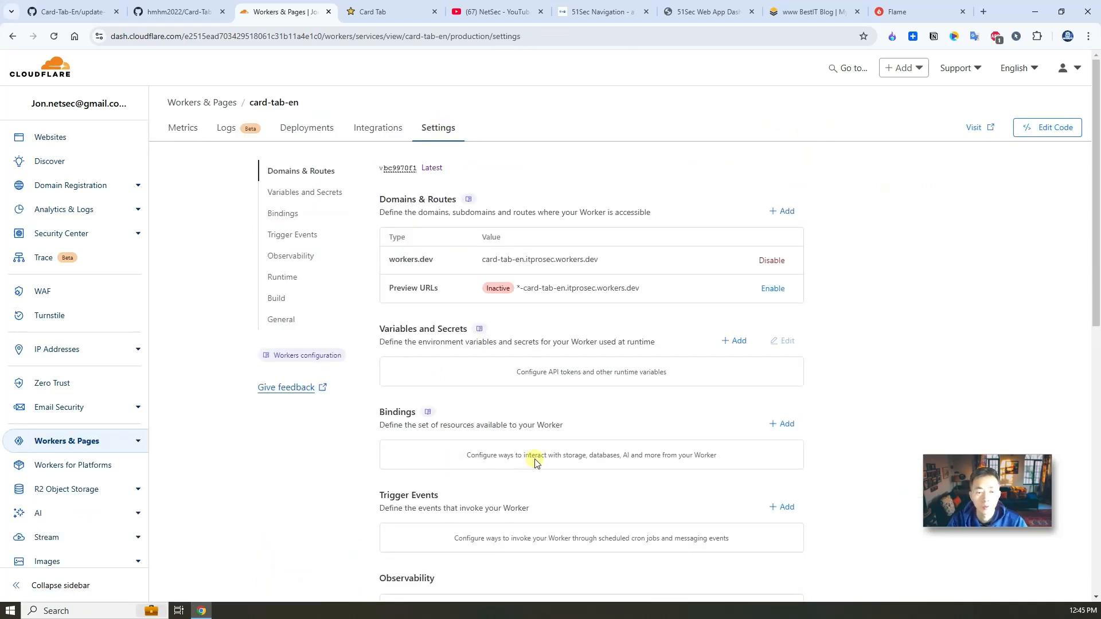
left_click(782, 425)
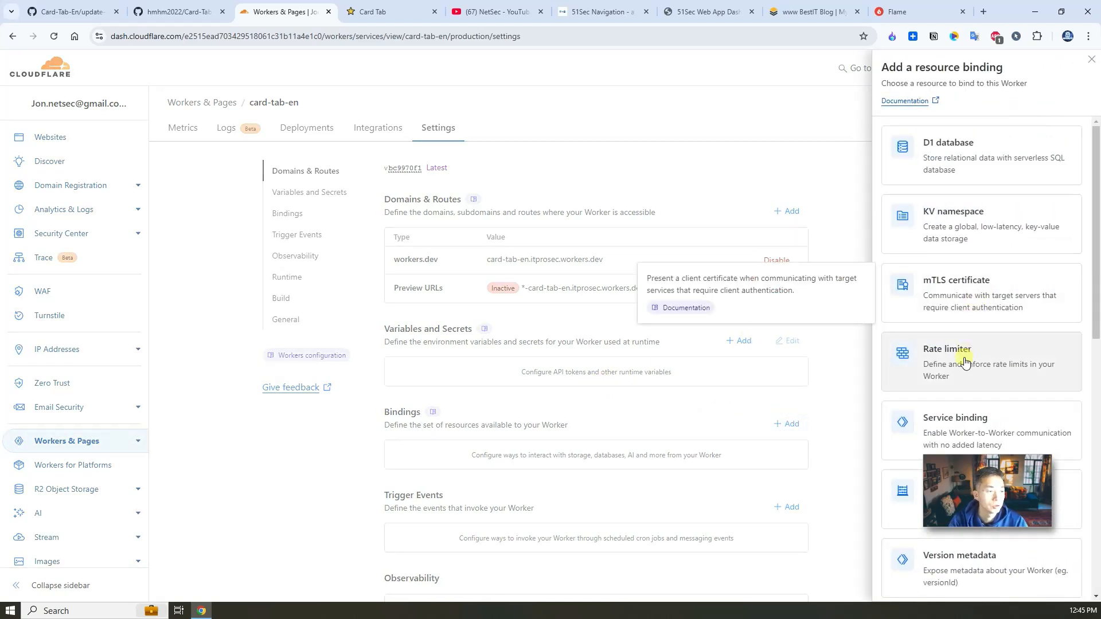
left_click(958, 226)
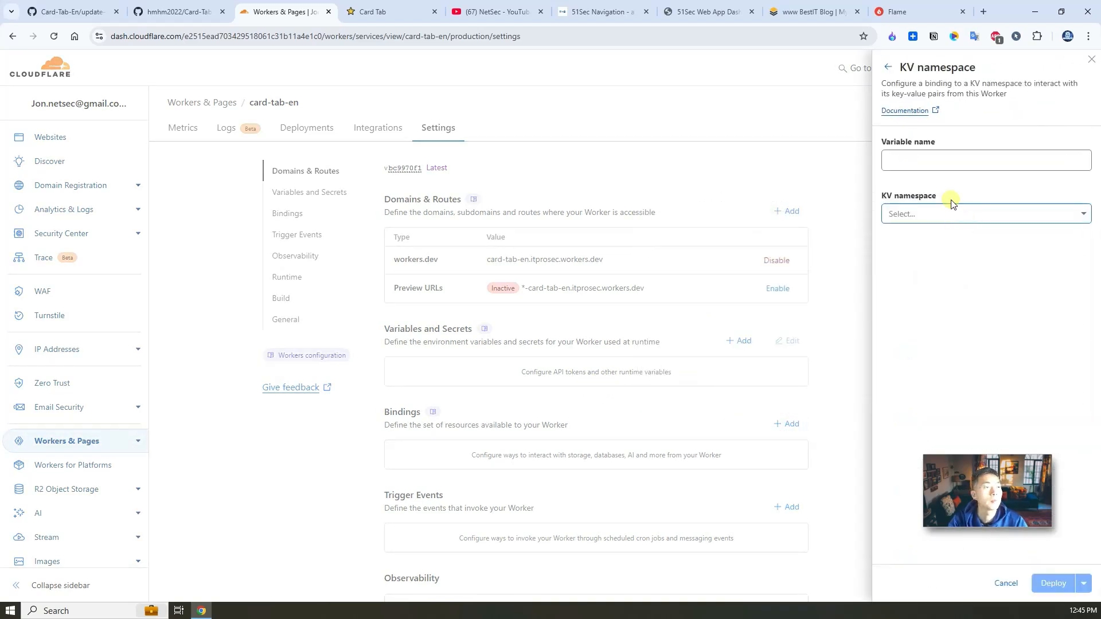
left_click(936, 162)
type("CARD_ORDER")
left_click(940, 215)
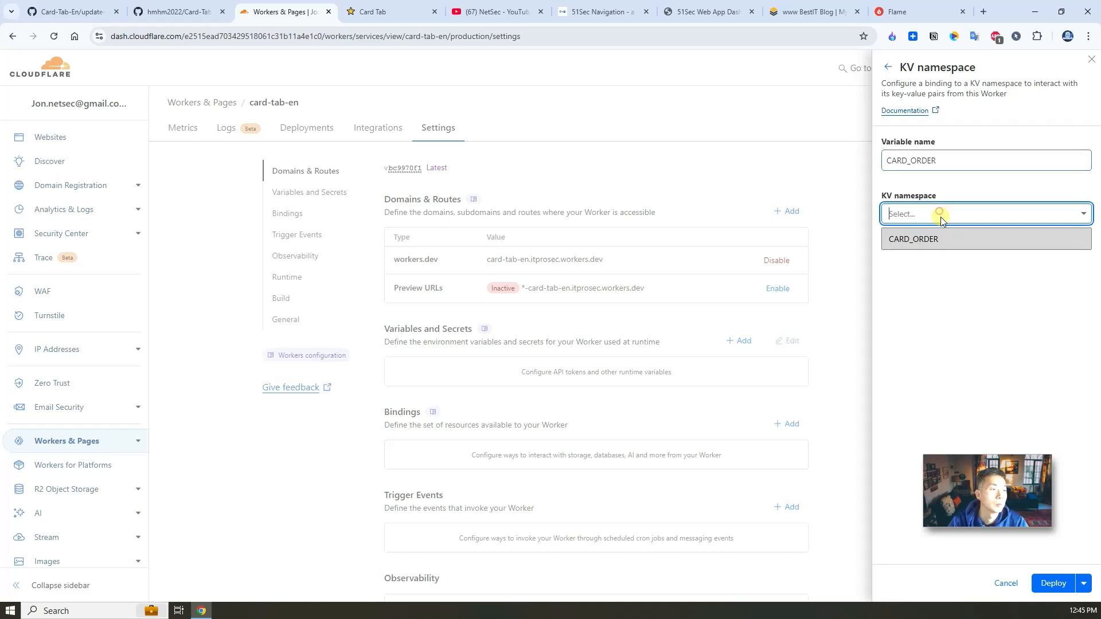
left_click(938, 239)
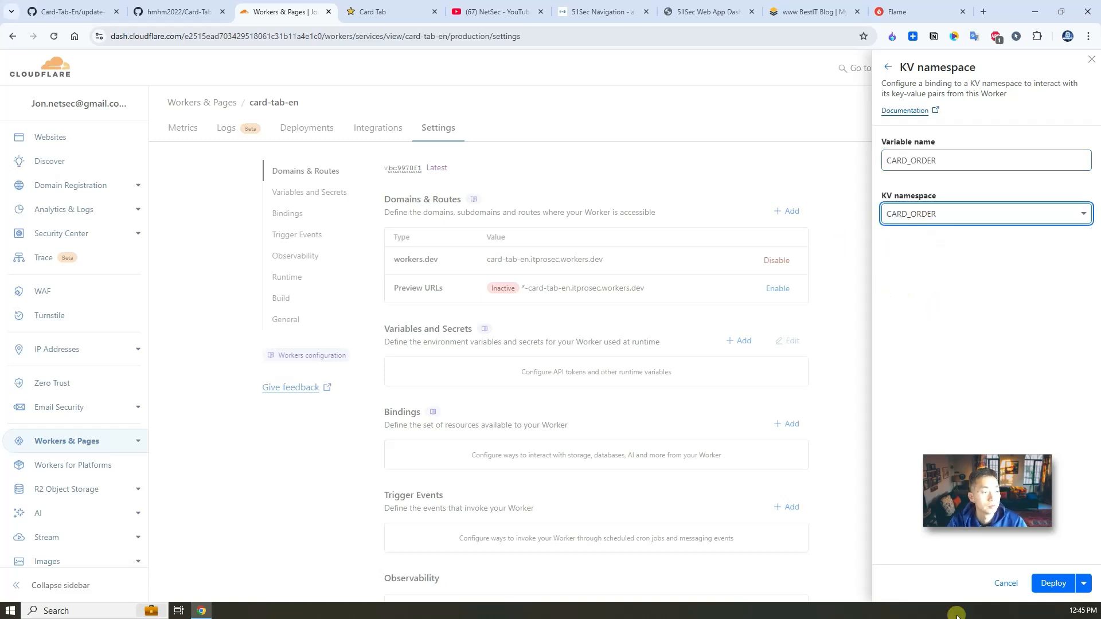
left_click(1055, 583)
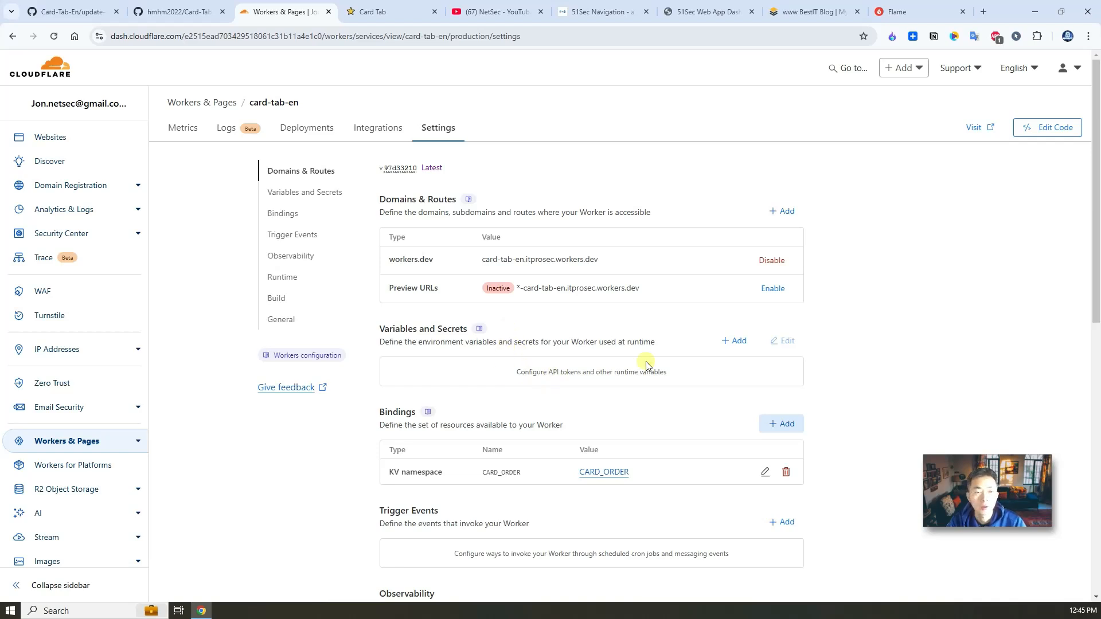
Step: Add a Text-type ADMIN_PASSWORD variable holding the admin password to card-tab-en and deploy it
left_click(737, 343)
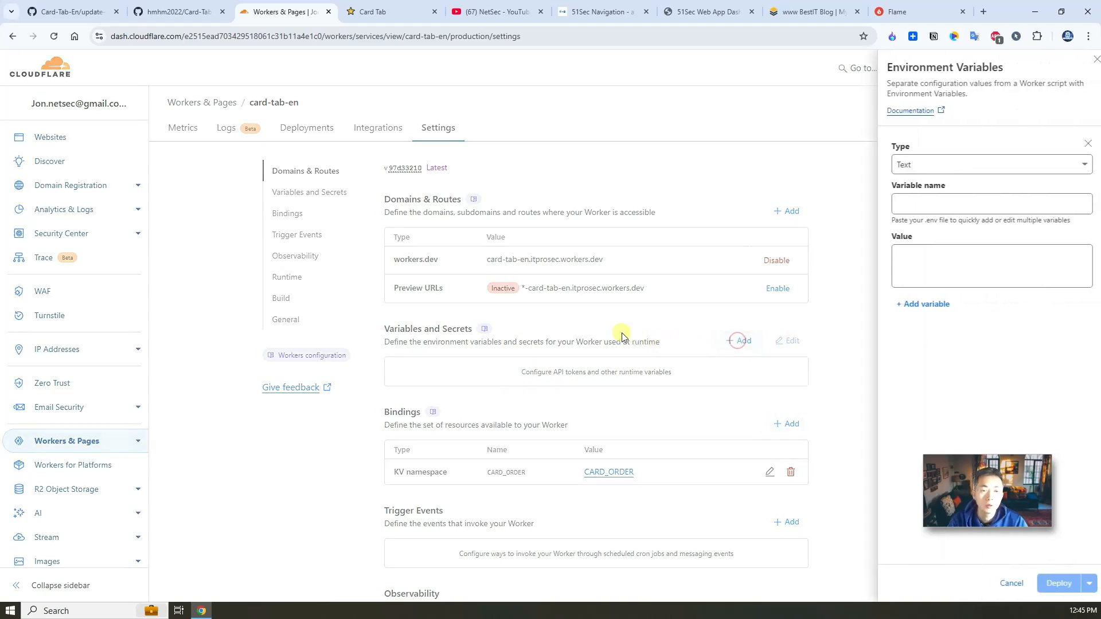
left_click(375, 12)
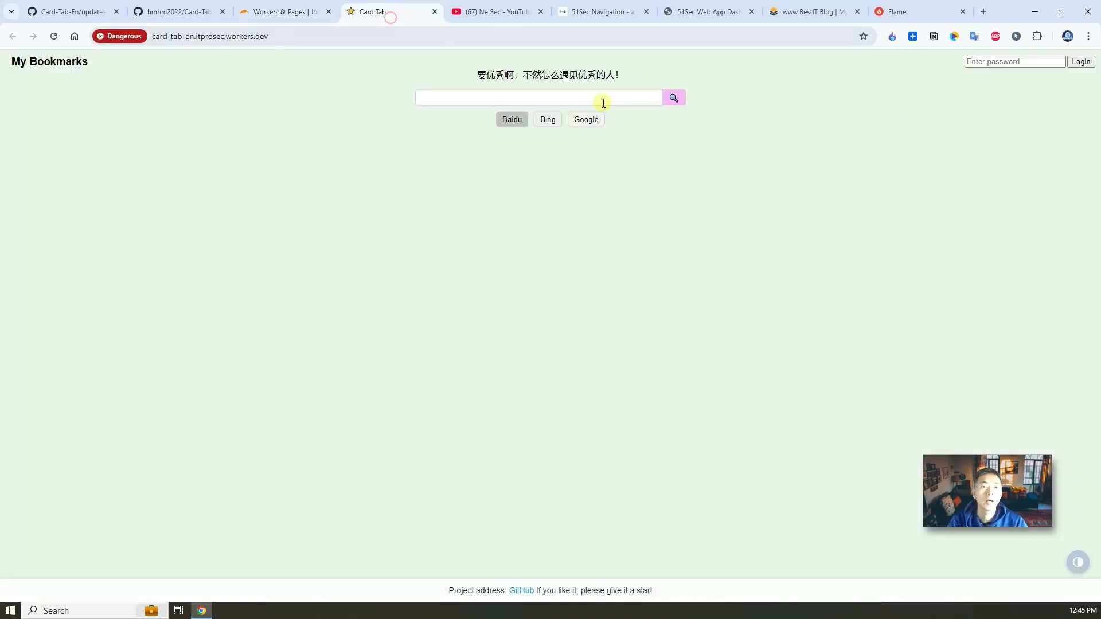
left_click(274, 13)
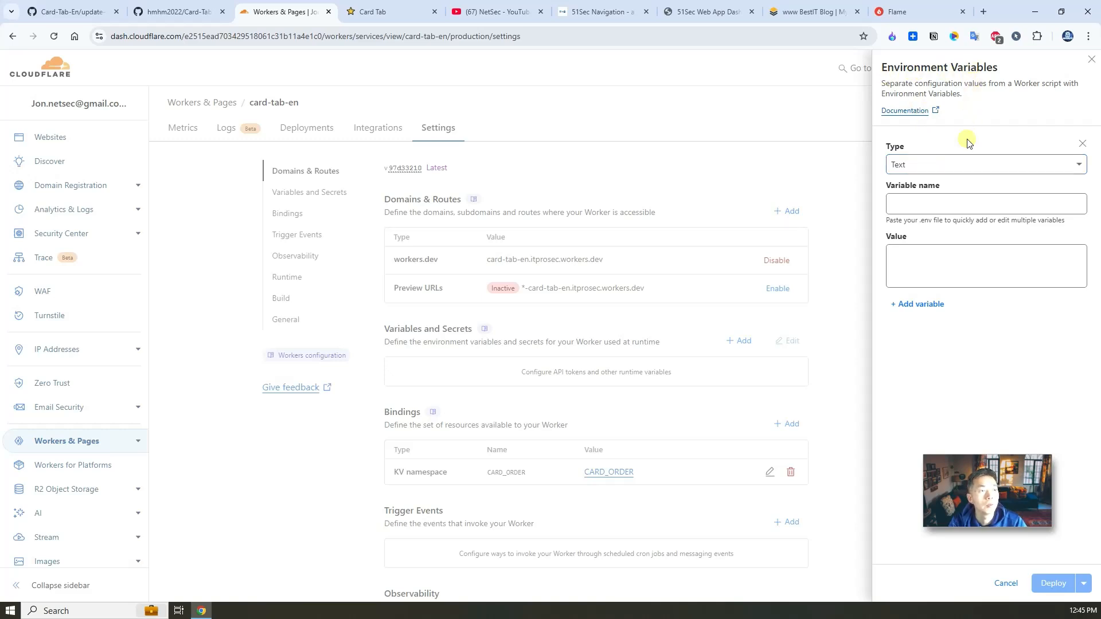
left_click(964, 164)
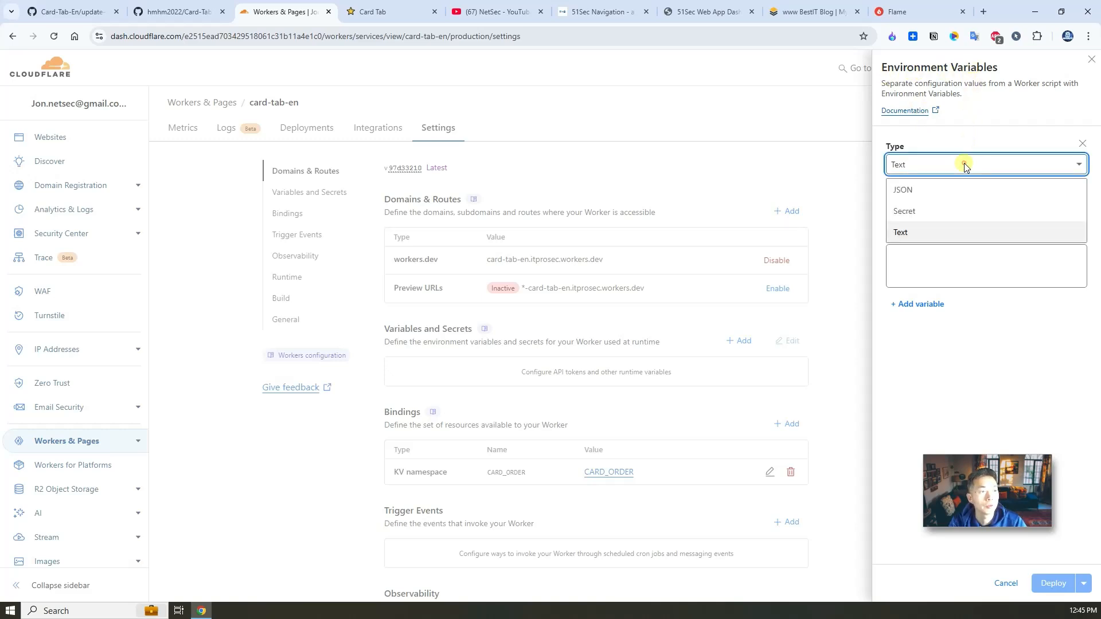
left_click(955, 216)
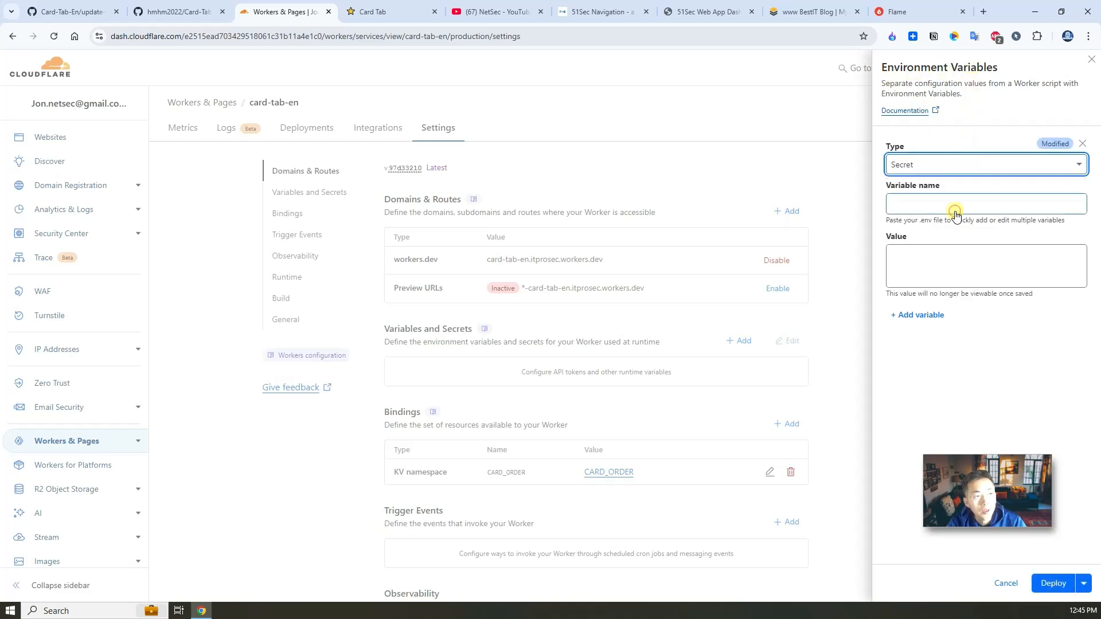
left_click(951, 168)
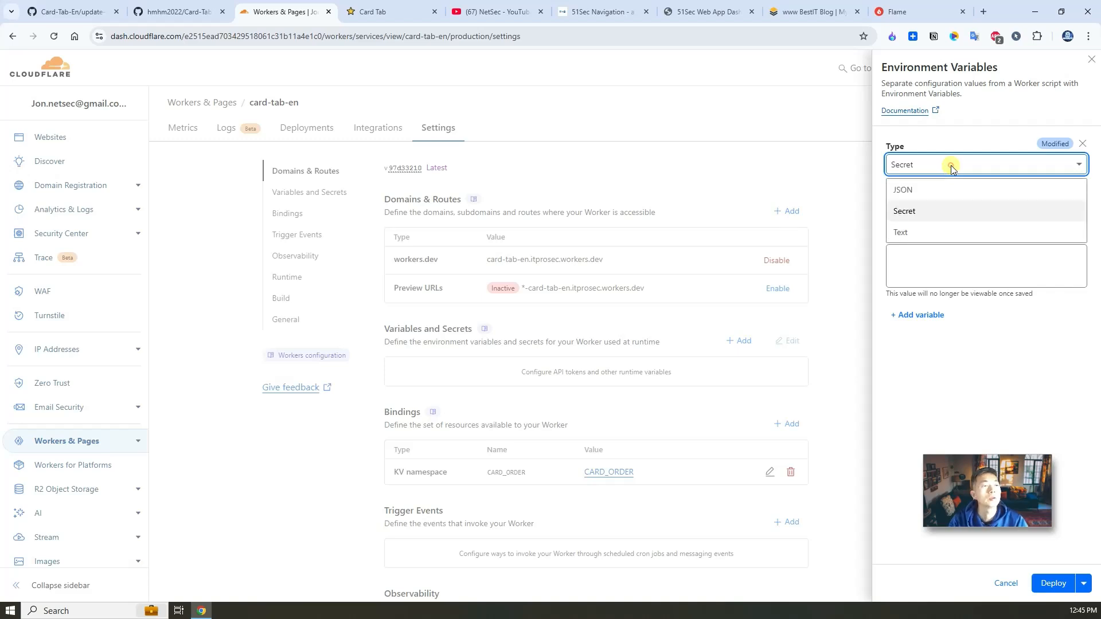
left_click(943, 231)
left_click(934, 202)
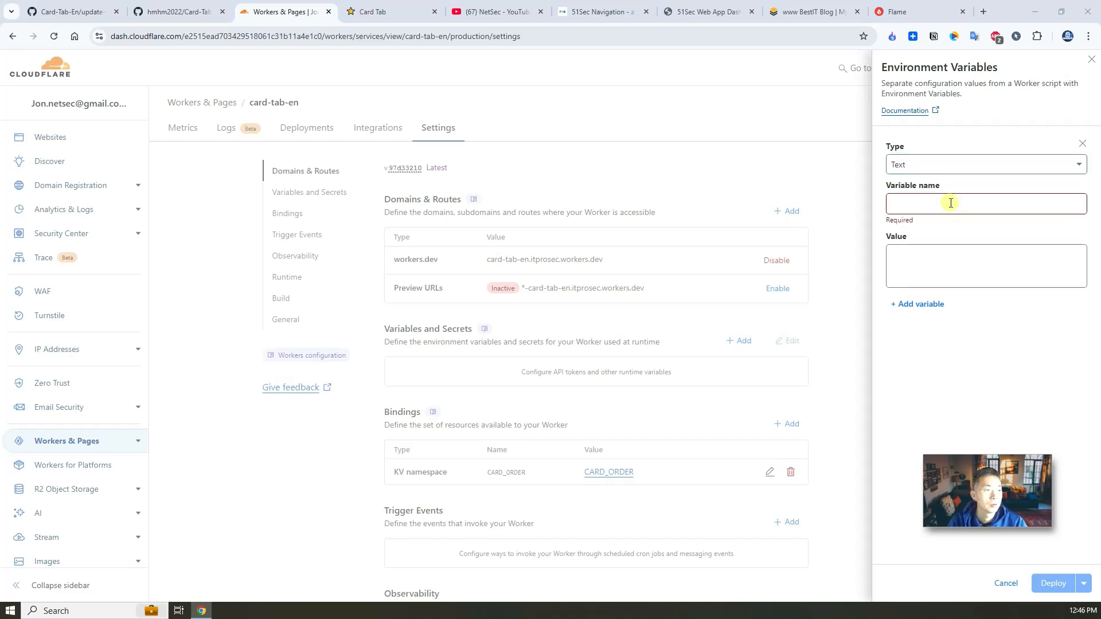
left_click(950, 203)
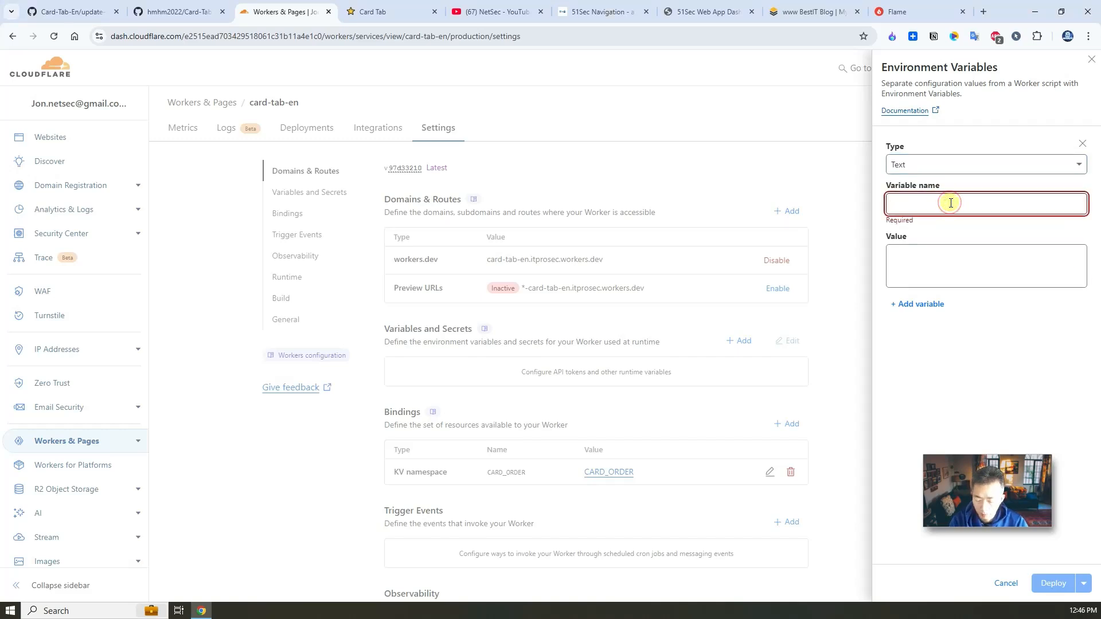
key("ctrl+v")
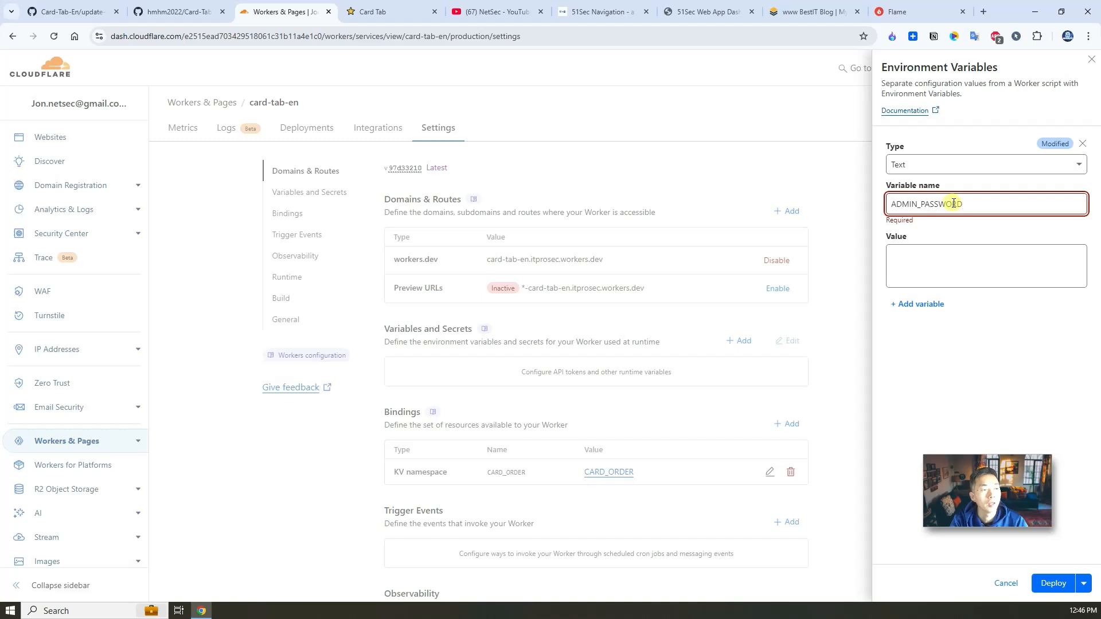
left_click(969, 256)
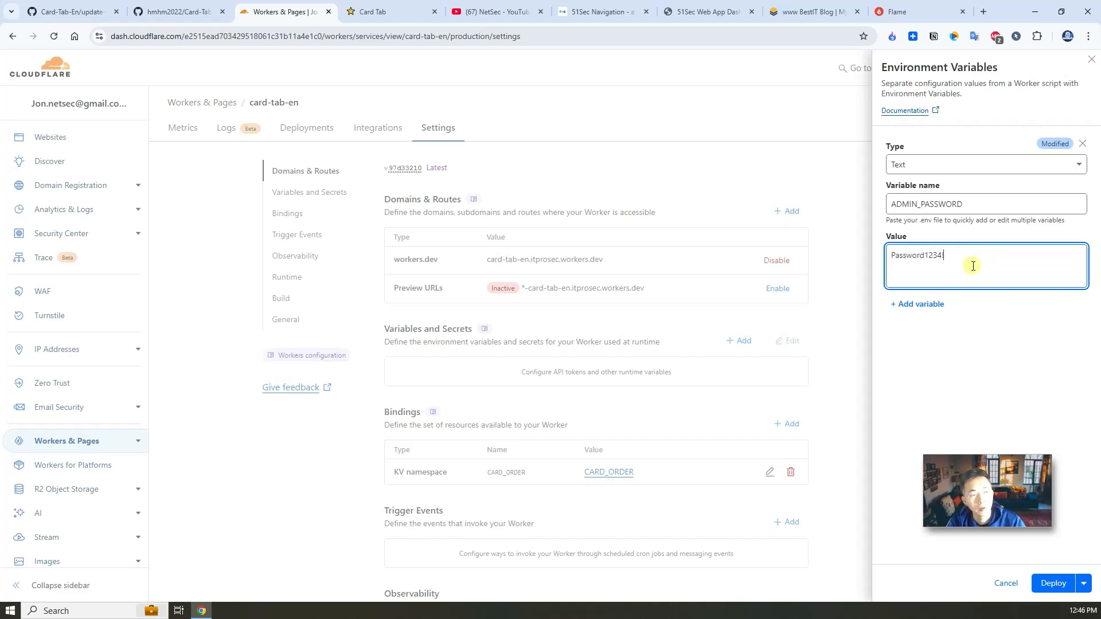
left_click(1062, 581)
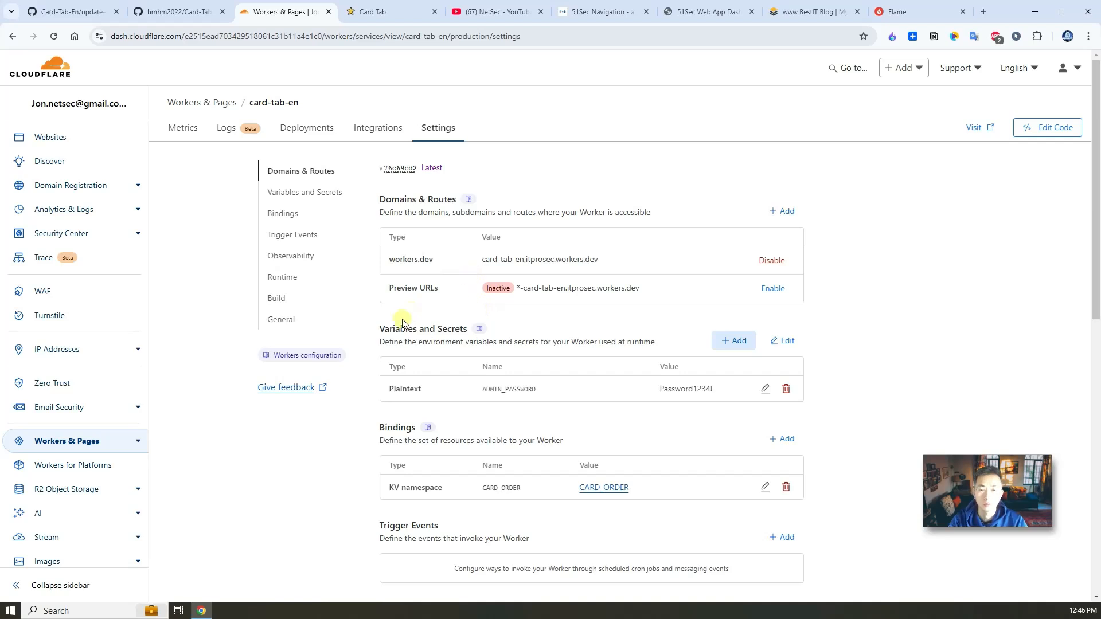
Step: Open the card-tab-en.itprosec.workers.dev site, getting past Chrome's dangerous-site warning
left_click(979, 127)
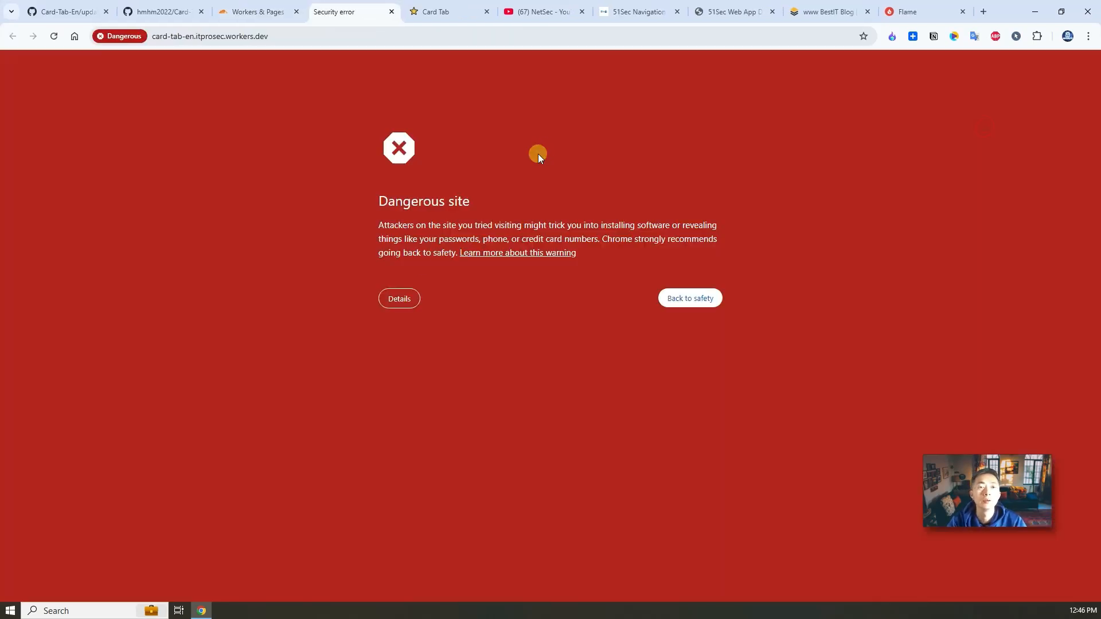
left_click(399, 299)
left_click(452, 429)
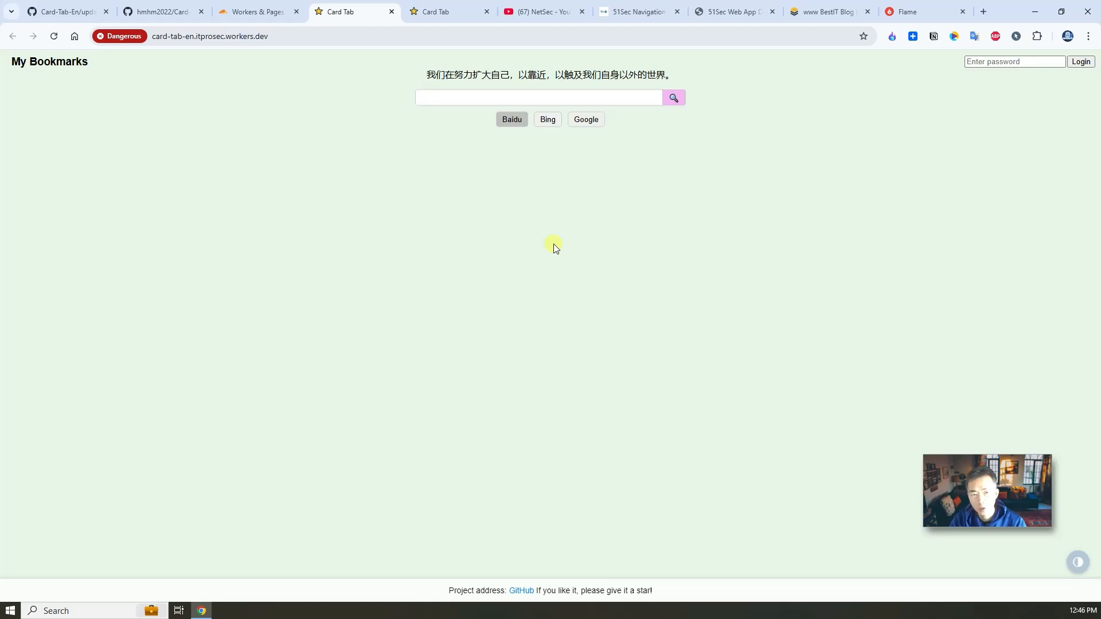
Step: Log in with the admin password, decline saving it, and request the site's settings mode
left_click(978, 61)
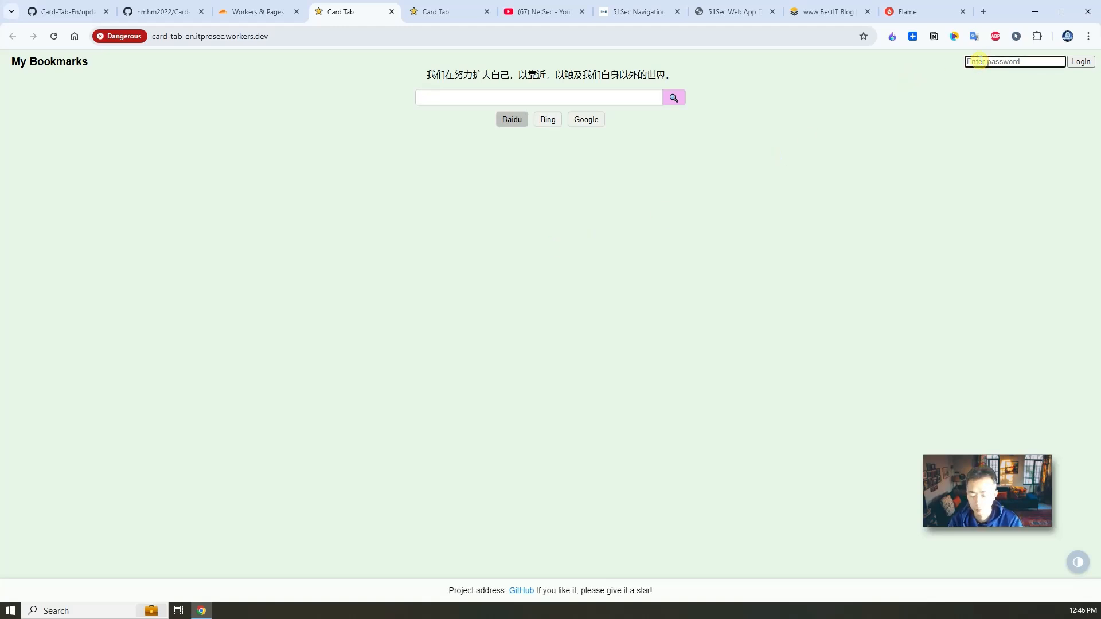
key("ctrl+v")
key("Return")
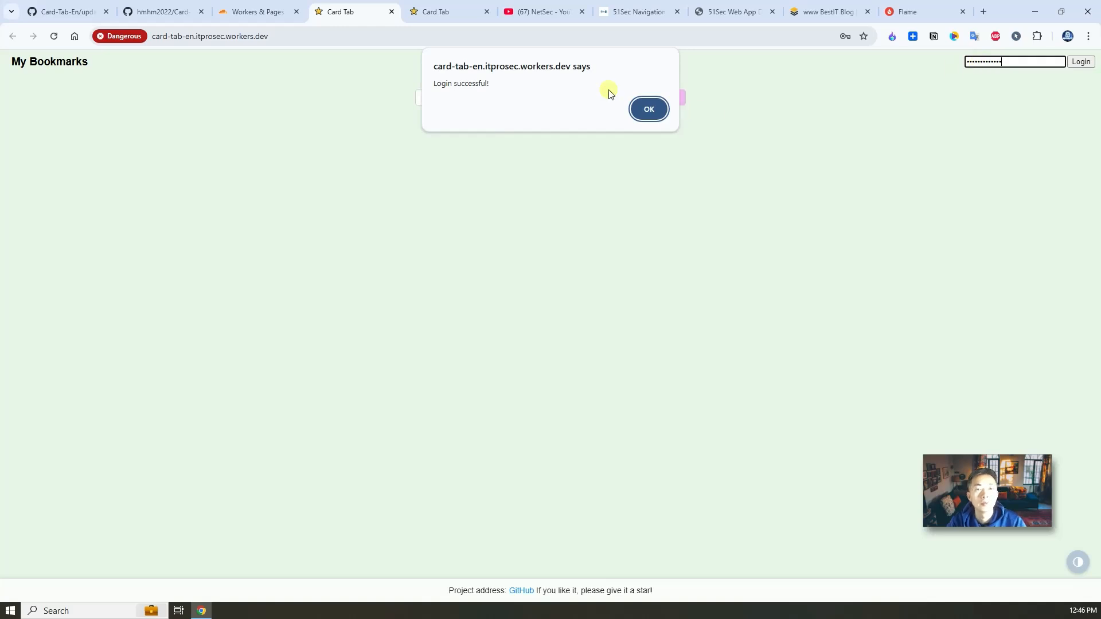
left_click(650, 115)
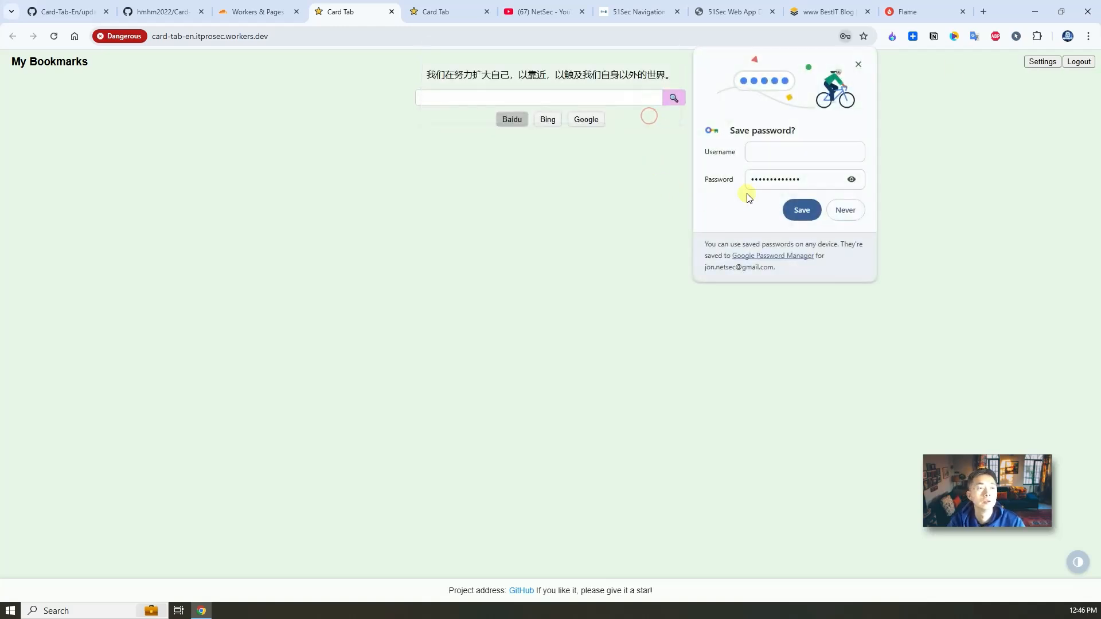
left_click(845, 210)
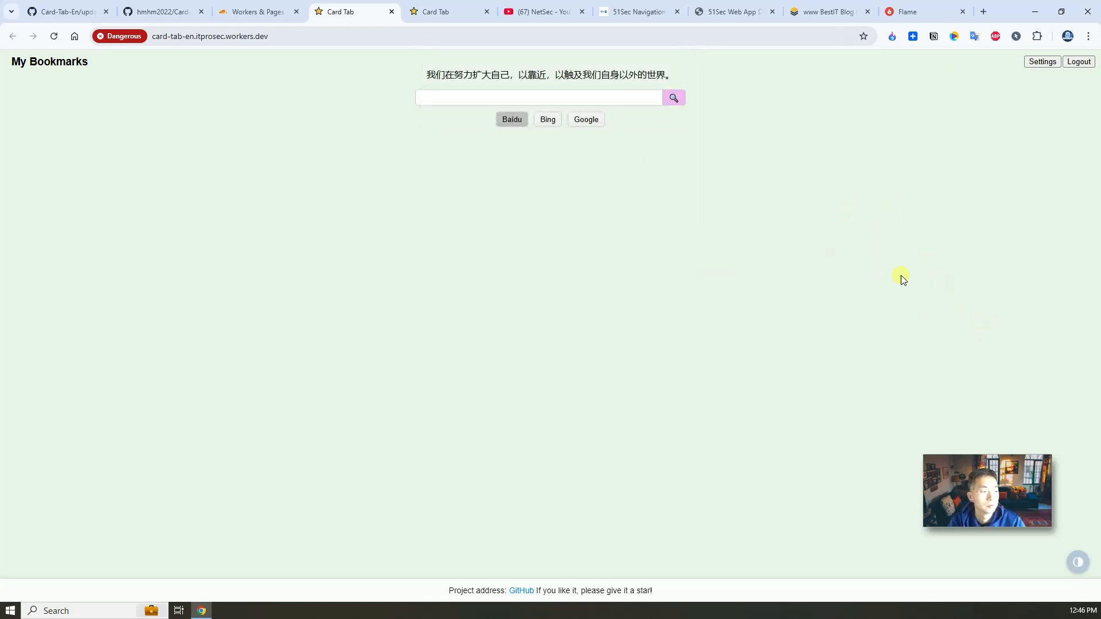
left_click(1044, 63)
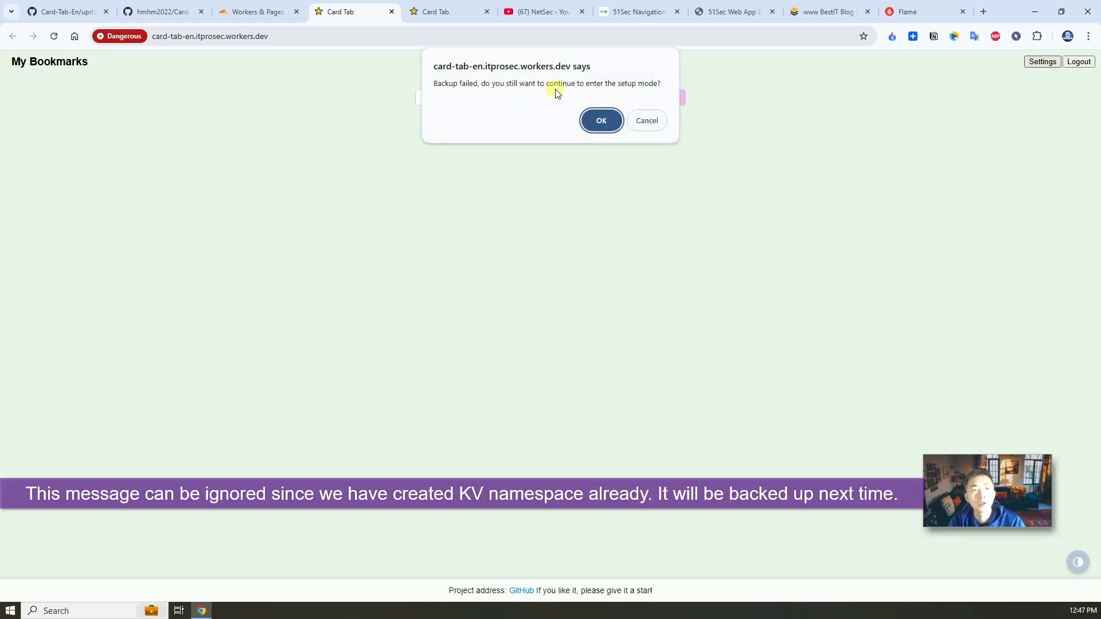
Step: Dismiss the backup alerts and add a new category named Test
left_click(611, 125)
left_click(652, 108)
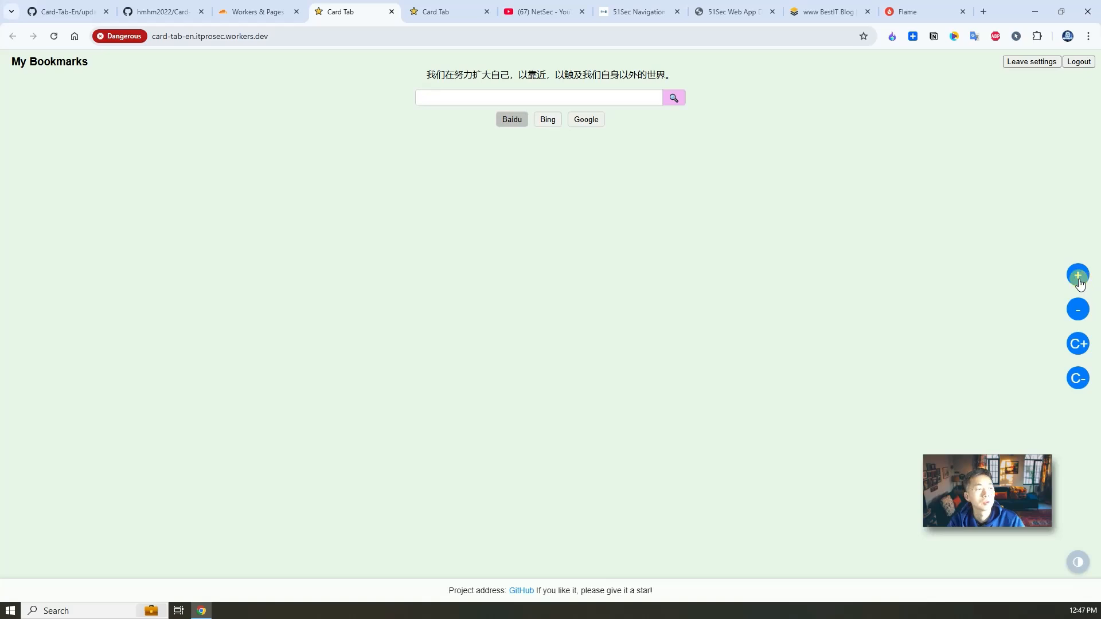
left_click(1077, 348)
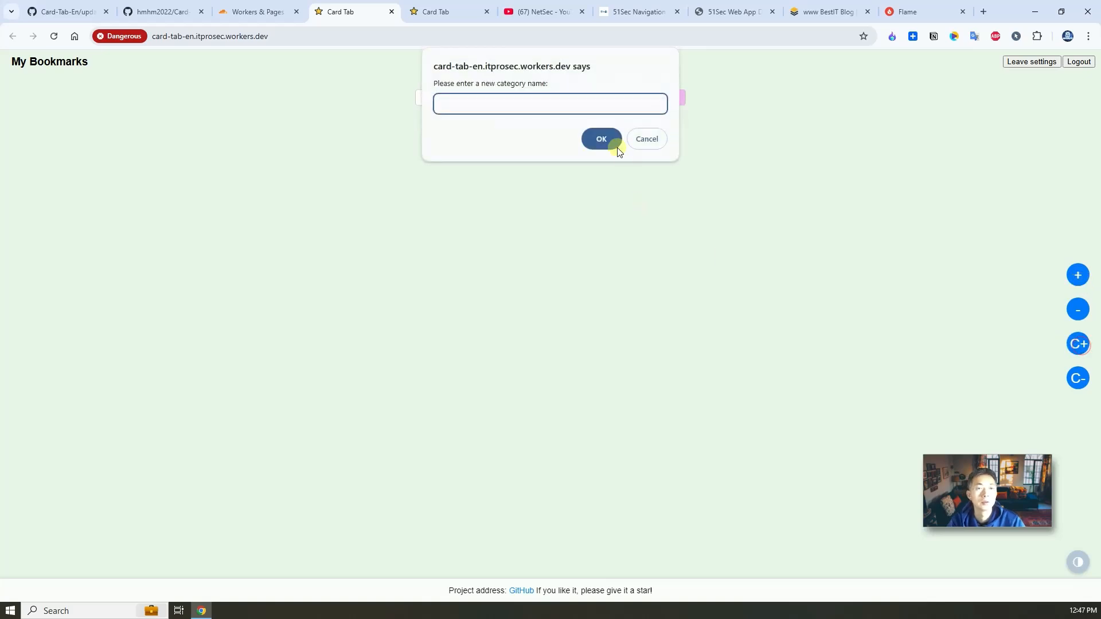
type("Test")
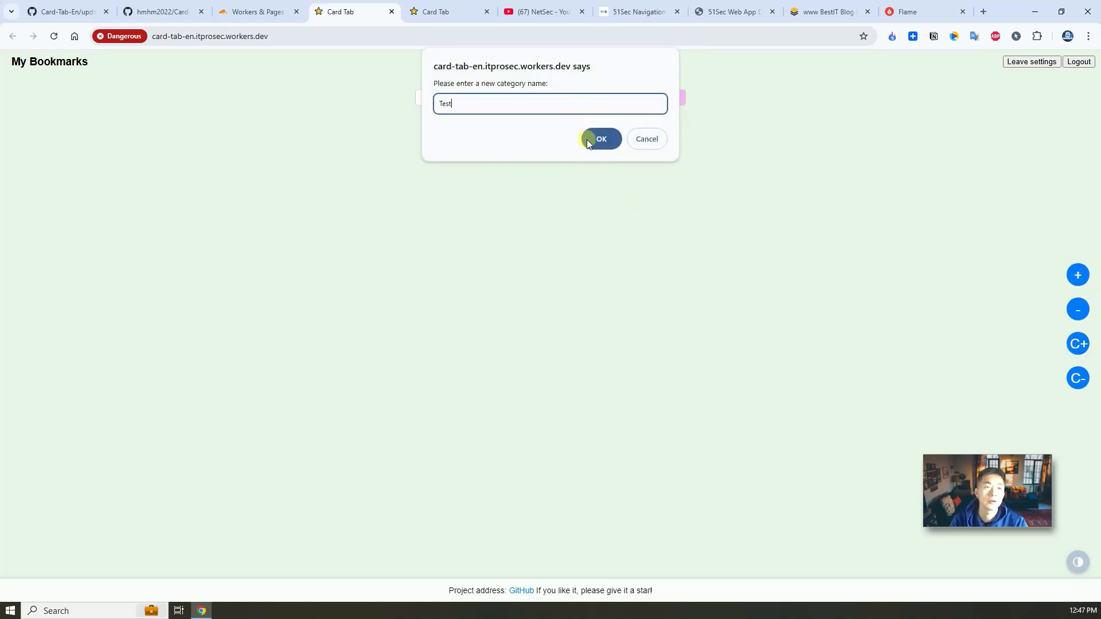
left_click(613, 145)
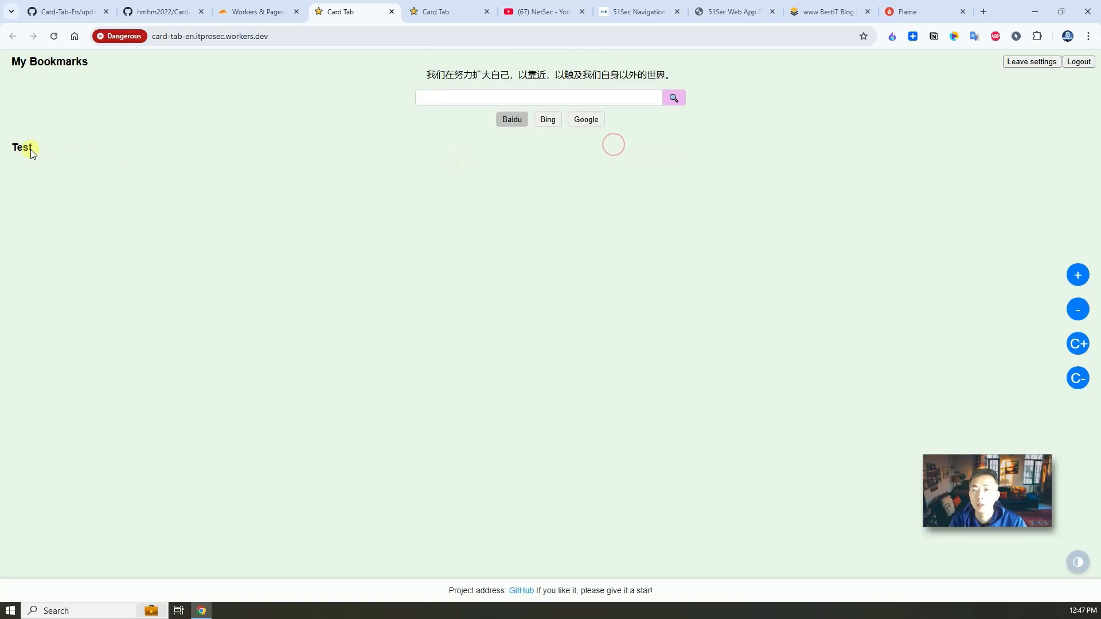
Step: Add a bookmark named 51sec with address 51sec.org to the Test category
left_click(1077, 275)
left_click(537, 278)
type("51sec")
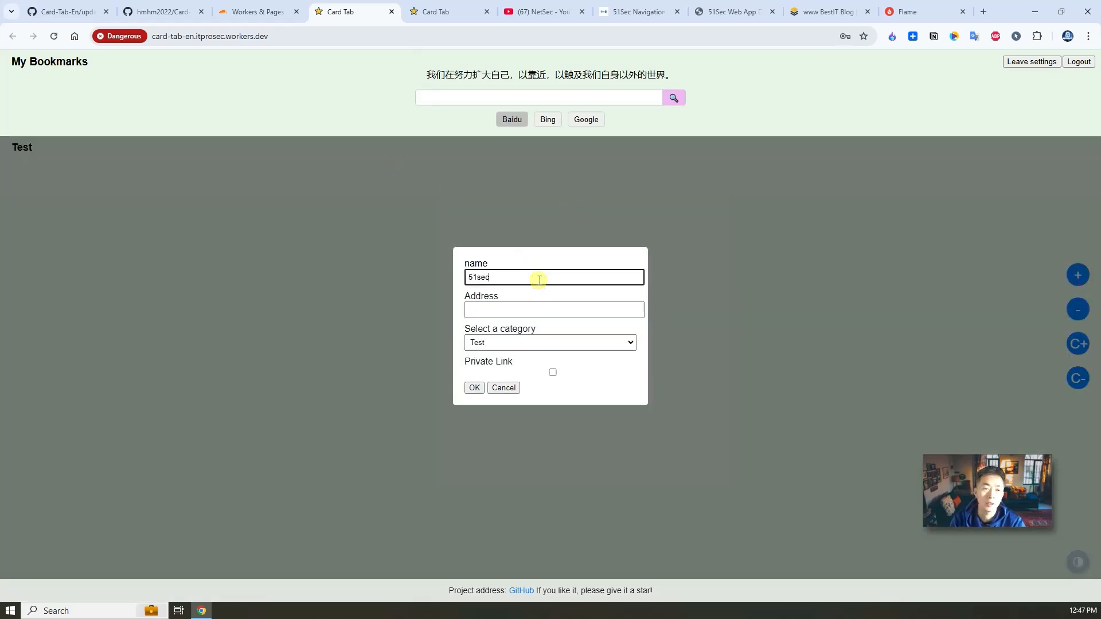
key("Tab")
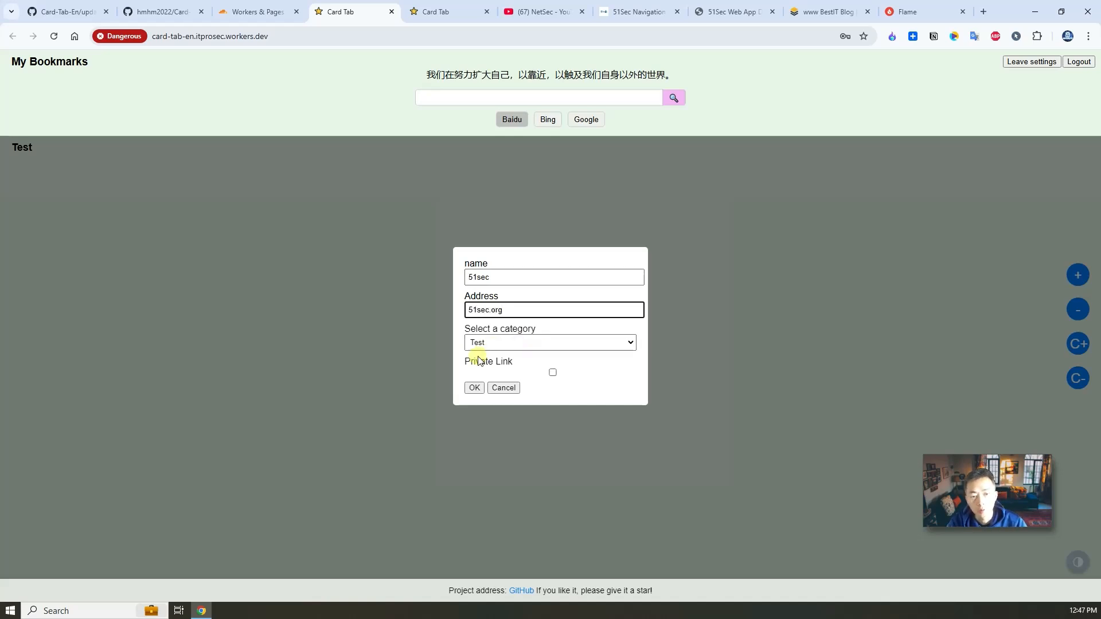
left_click(476, 388)
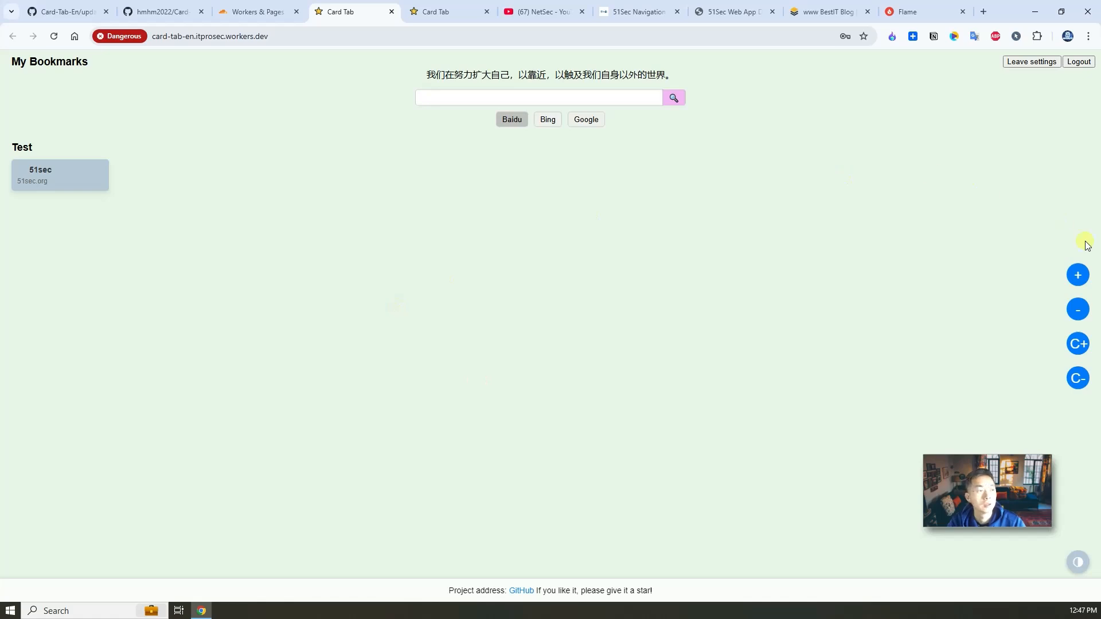
left_click(1078, 344)
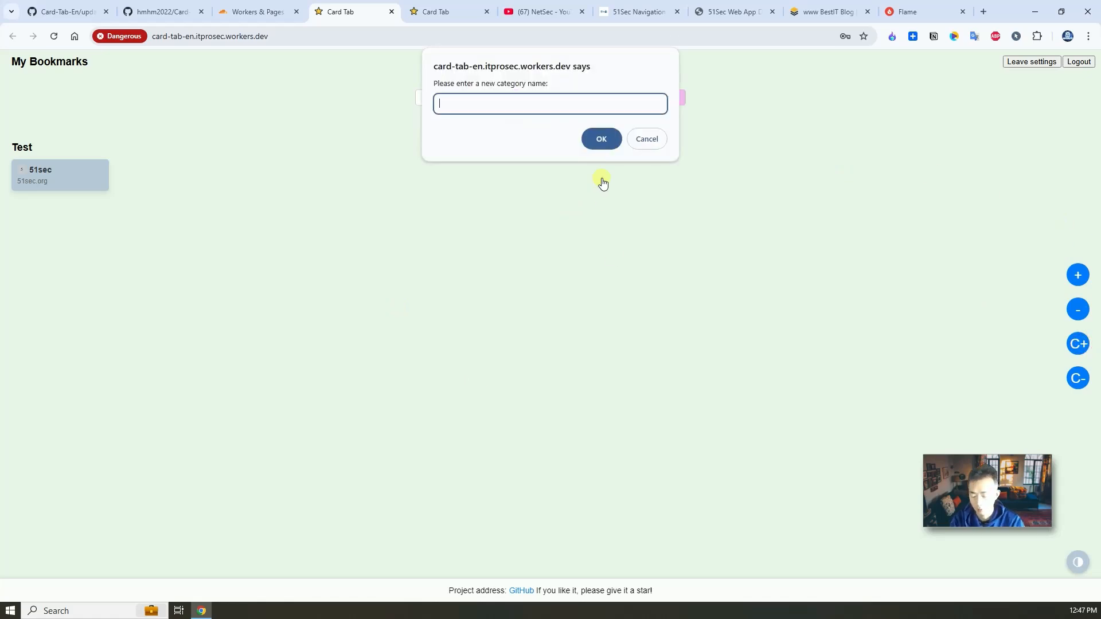
type("Blog")
left_click(608, 142)
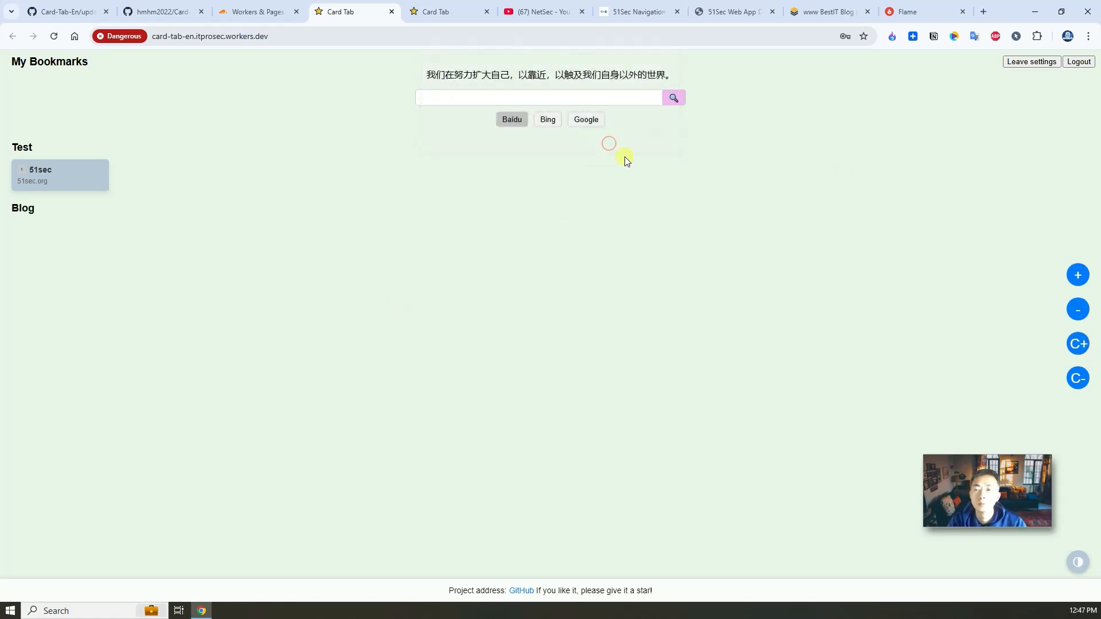
left_click(1078, 276)
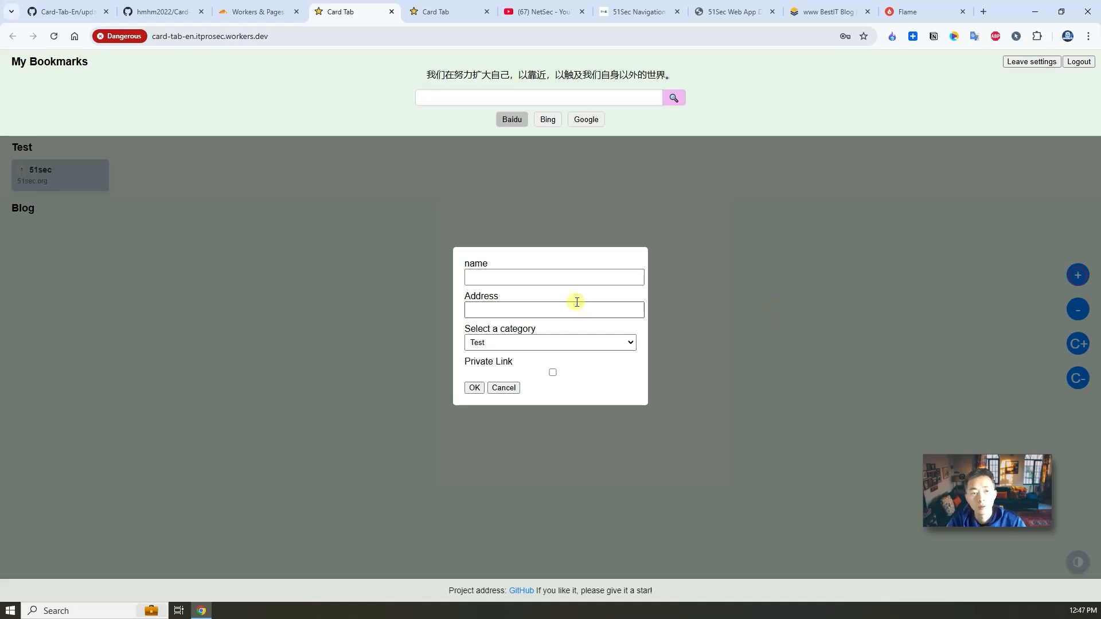
left_click(565, 281)
type("51sec")
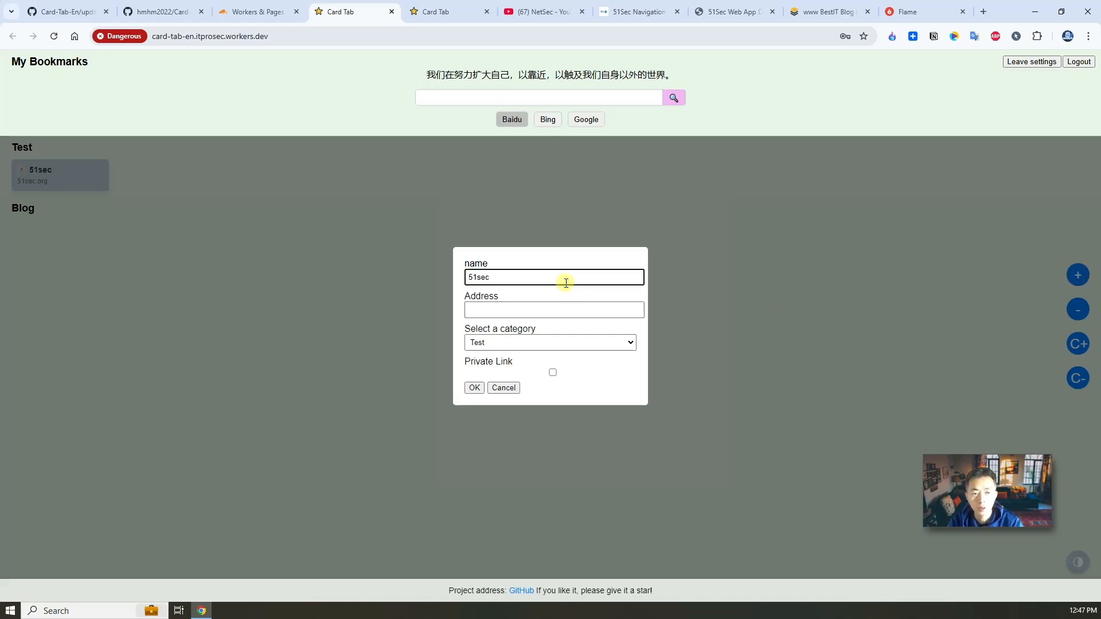
type(" blog")
key("Tab")
type("blog.51sec.org")
left_click(525, 344)
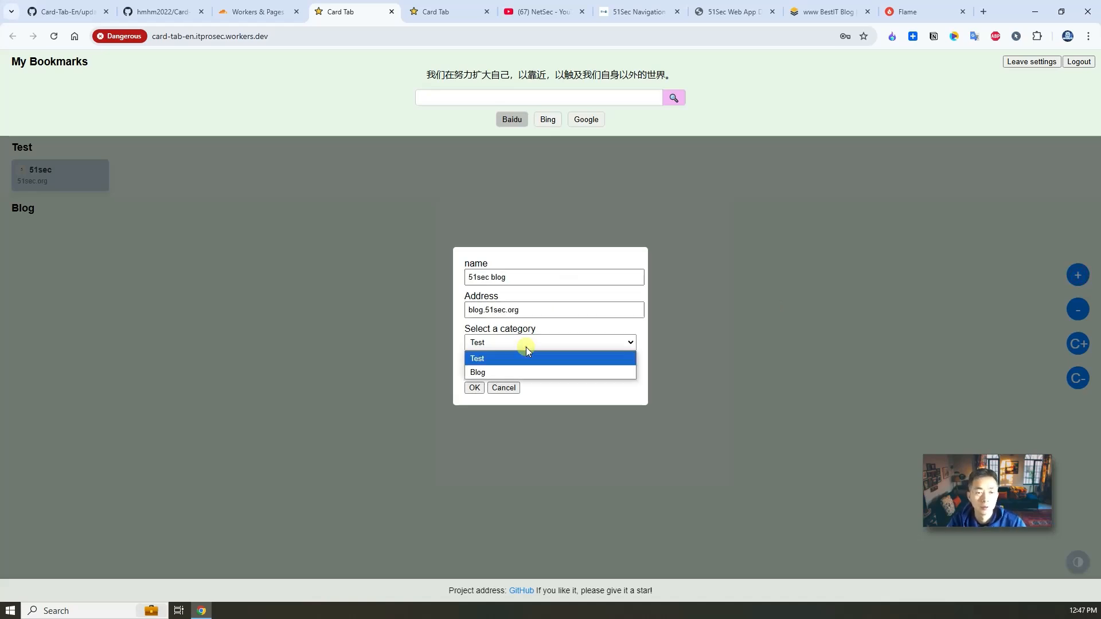
left_click(511, 370)
left_click(474, 387)
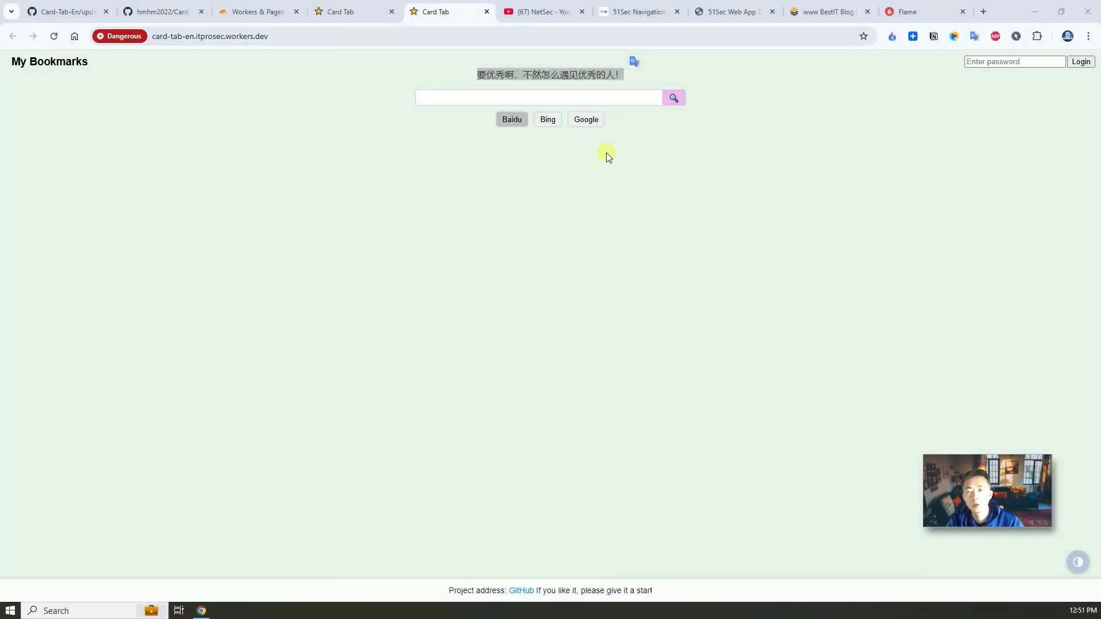
Step: Reload the bookmarks page to show the Test and Blog categories, then go back to the Cloudflare worker settings
left_click(629, 155)
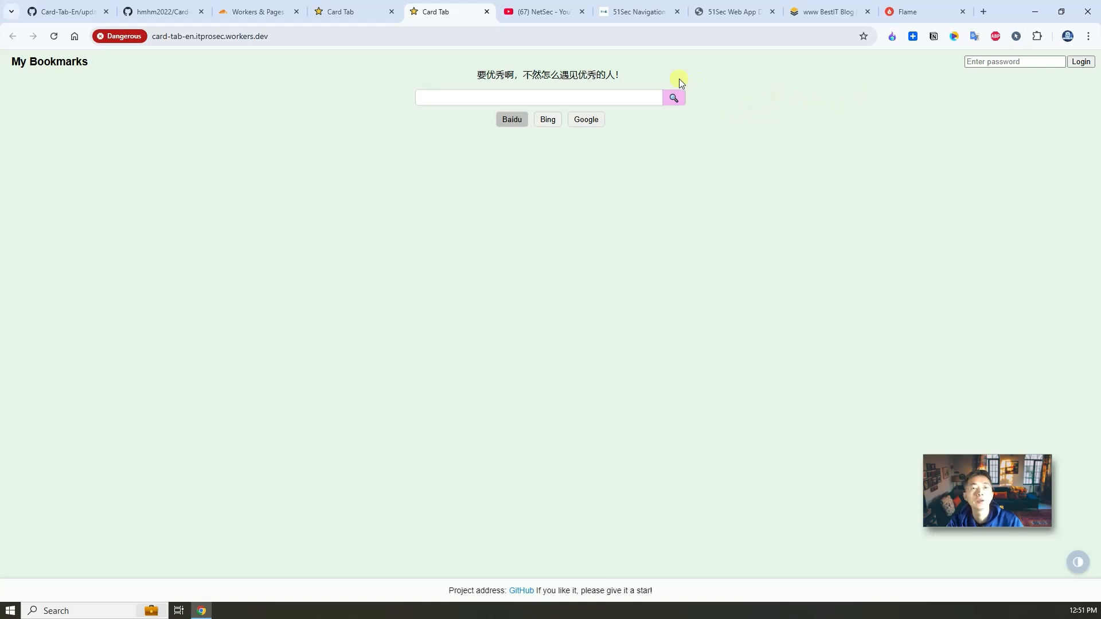
left_click(54, 37)
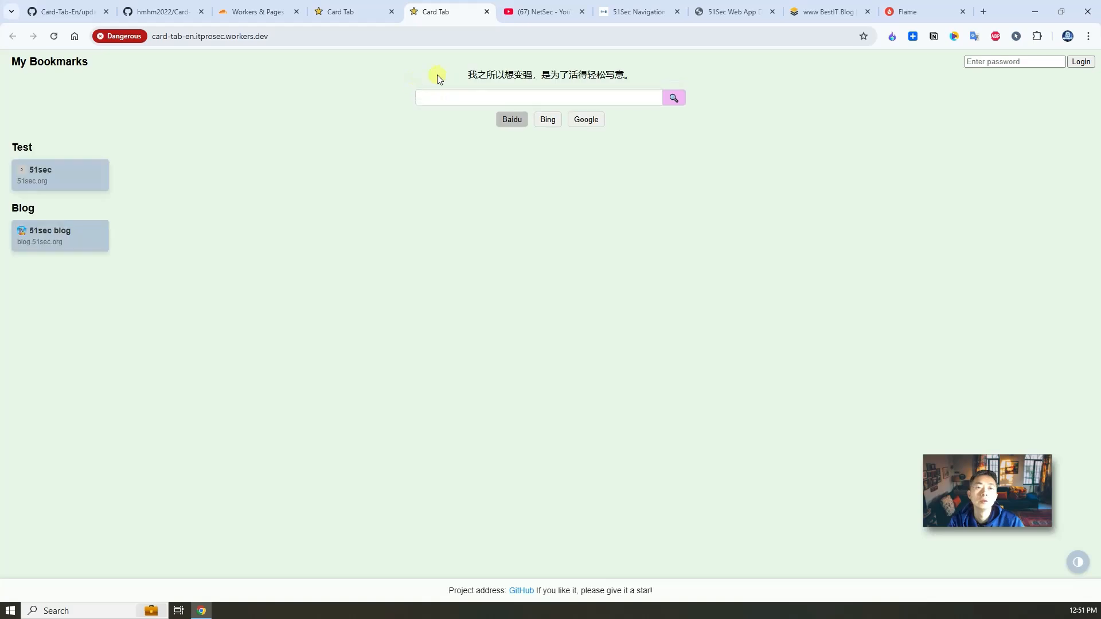
left_click_drag(448, 76, 642, 76)
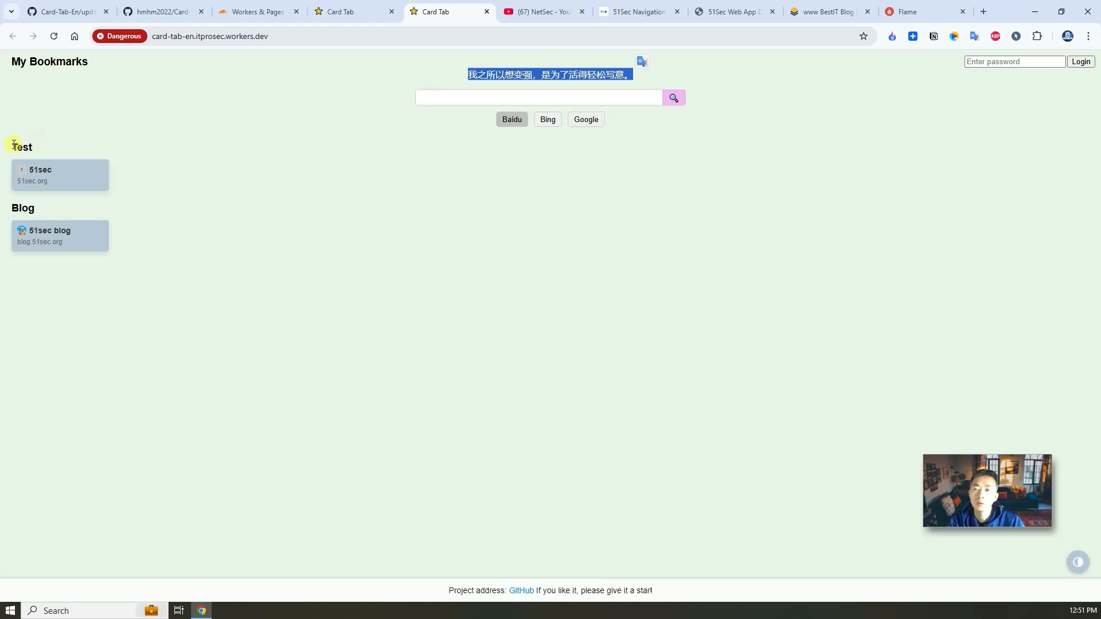
left_click_drag(13, 145, 53, 147)
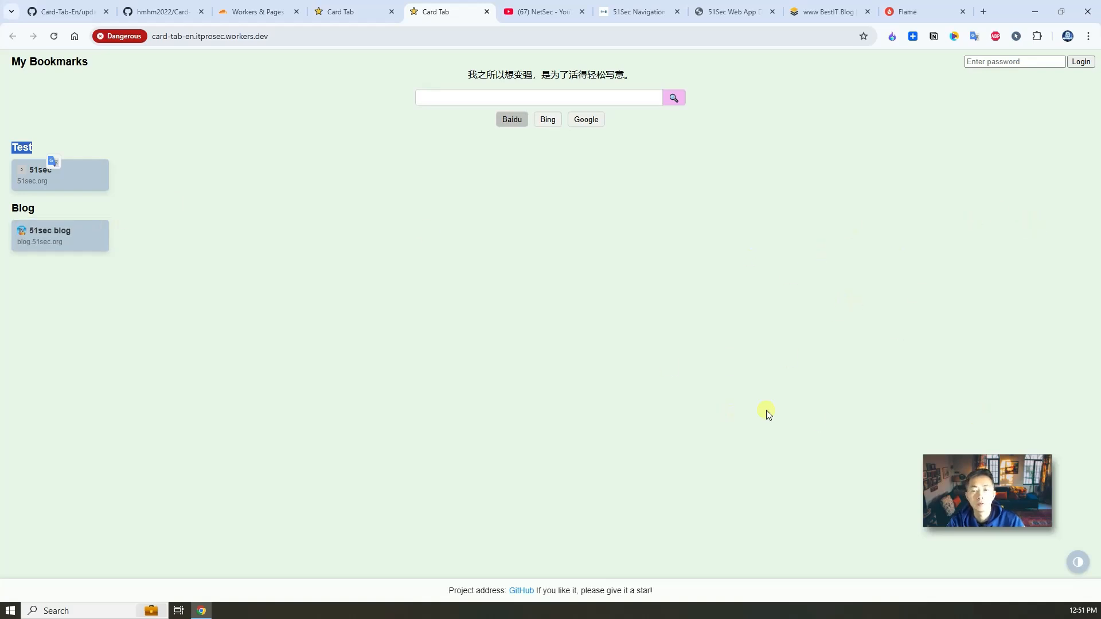
left_click(252, 11)
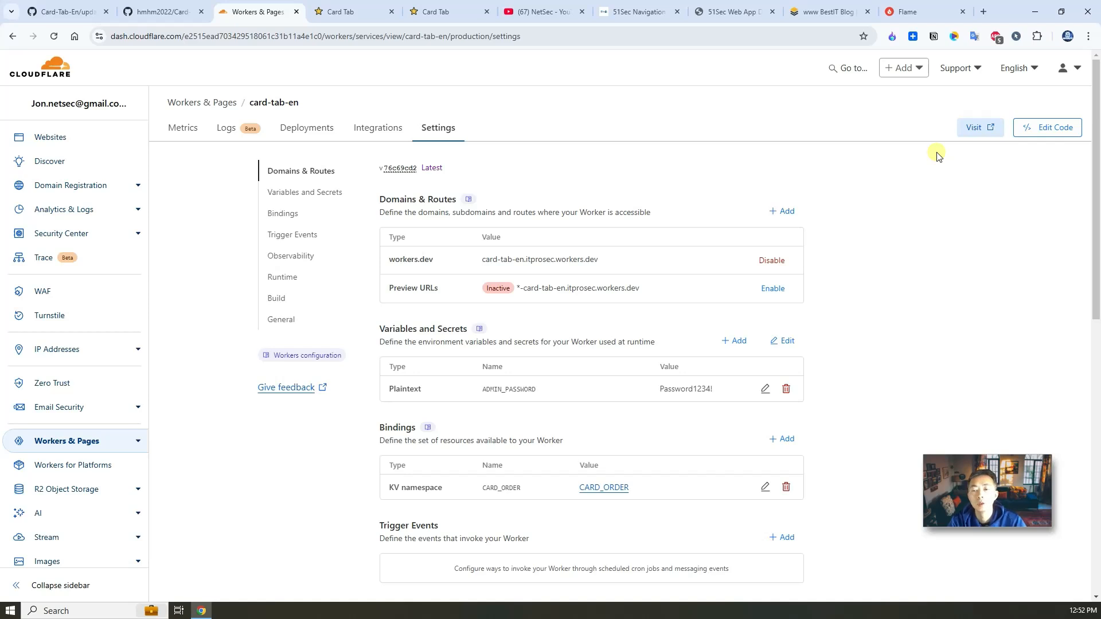
Step: In the worker code editor, wrap the hitokoto script on line 384 in <!-- -->
left_click(1050, 128)
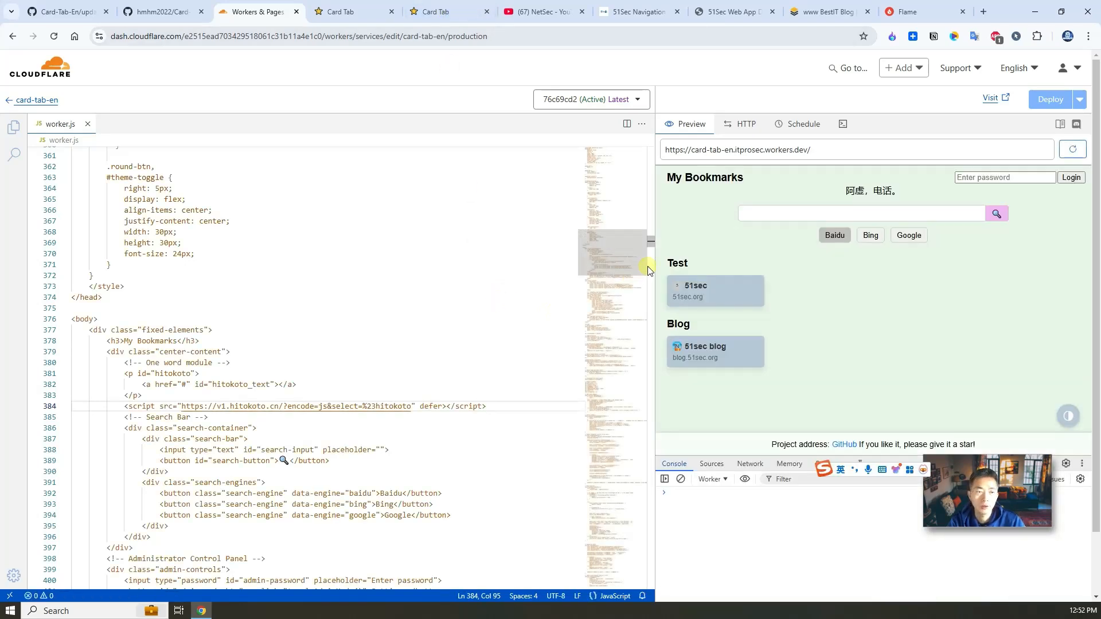
left_click(122, 319)
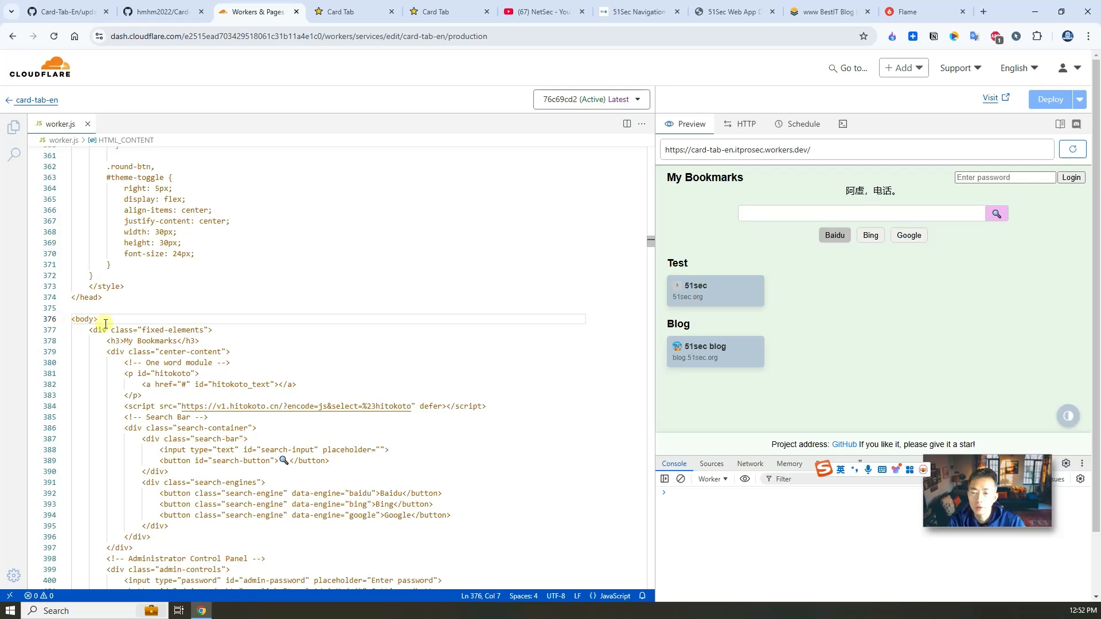
key("shift+Home")
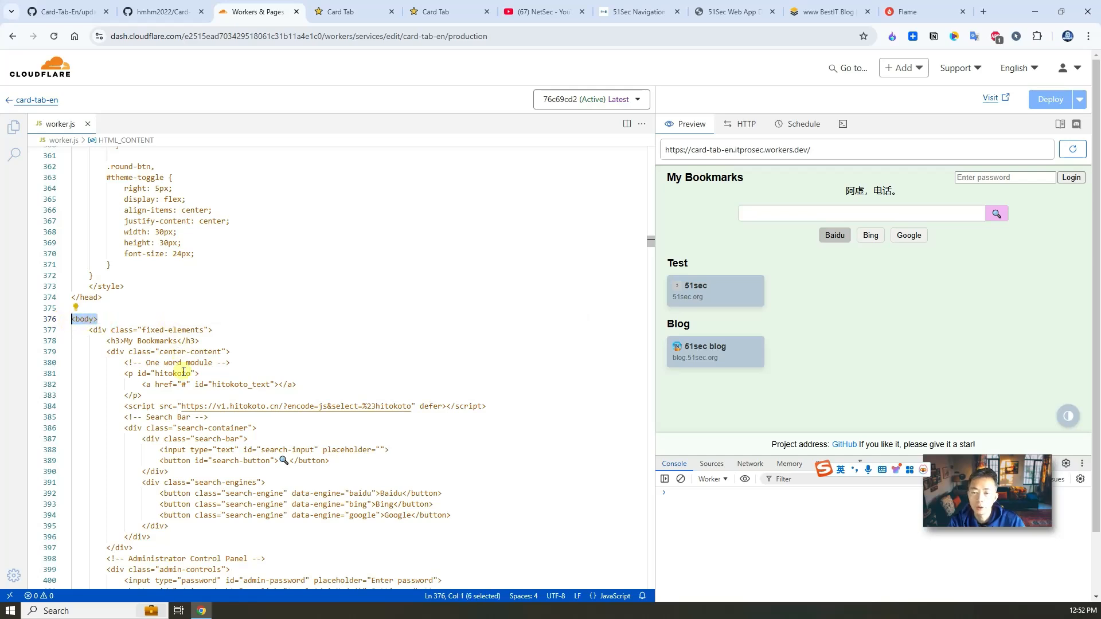
left_click_drag(126, 408, 493, 408)
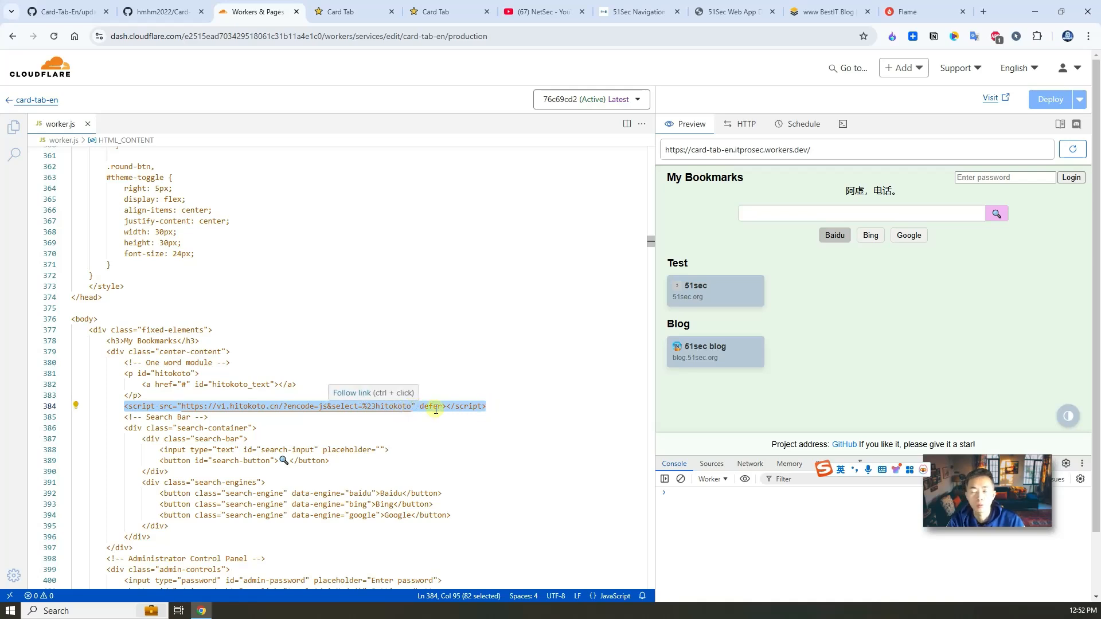
left_click(517, 409)
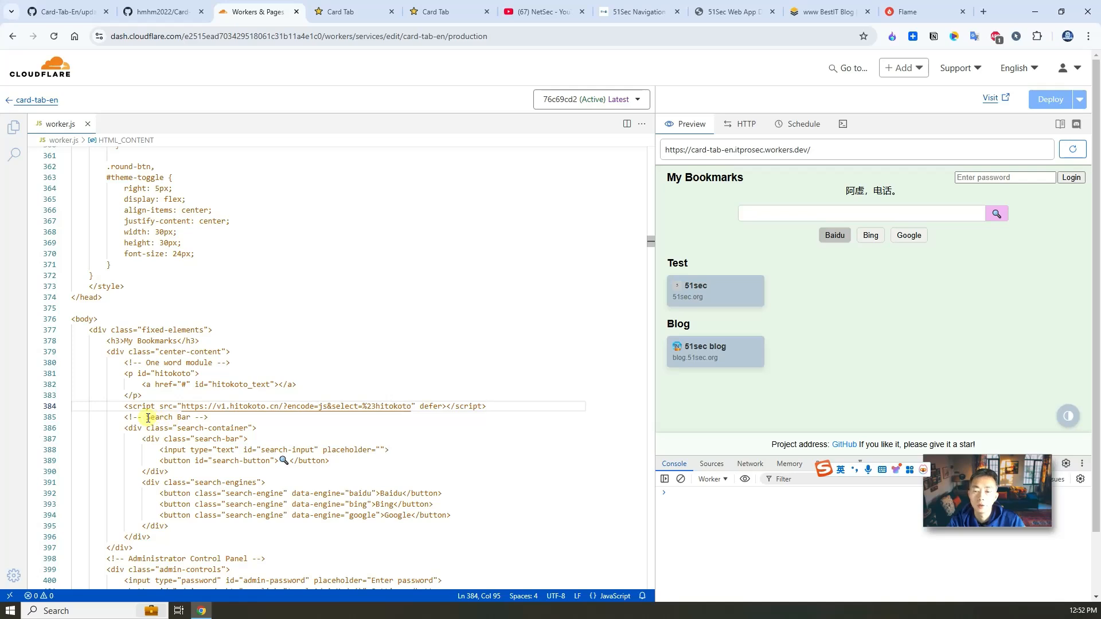
left_click(123, 408)
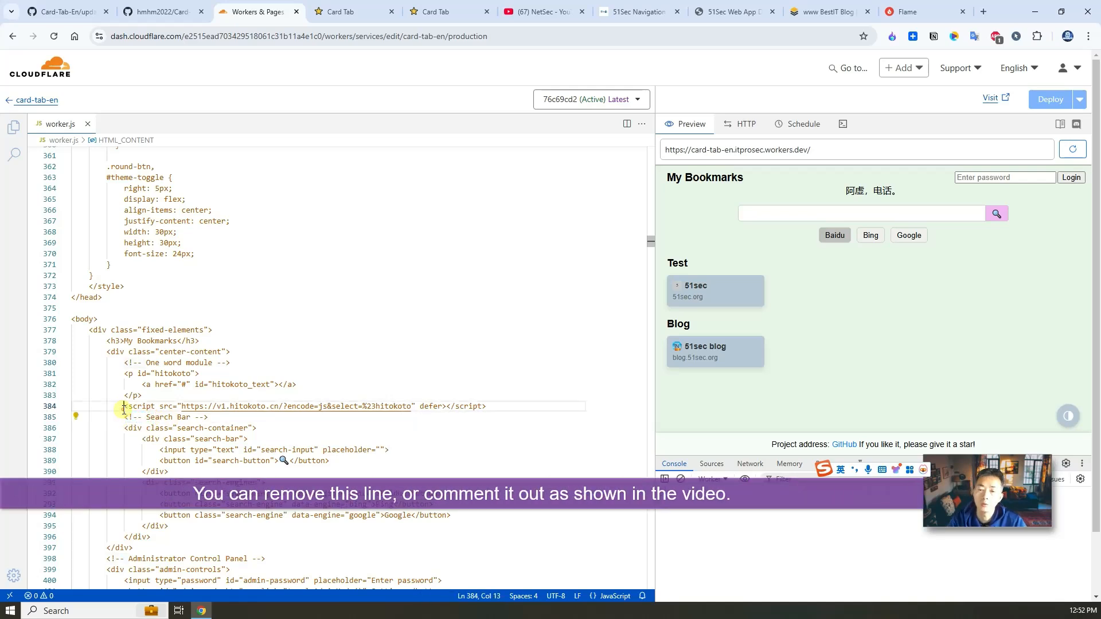
type("<!--")
left_click(560, 405)
type("-->")
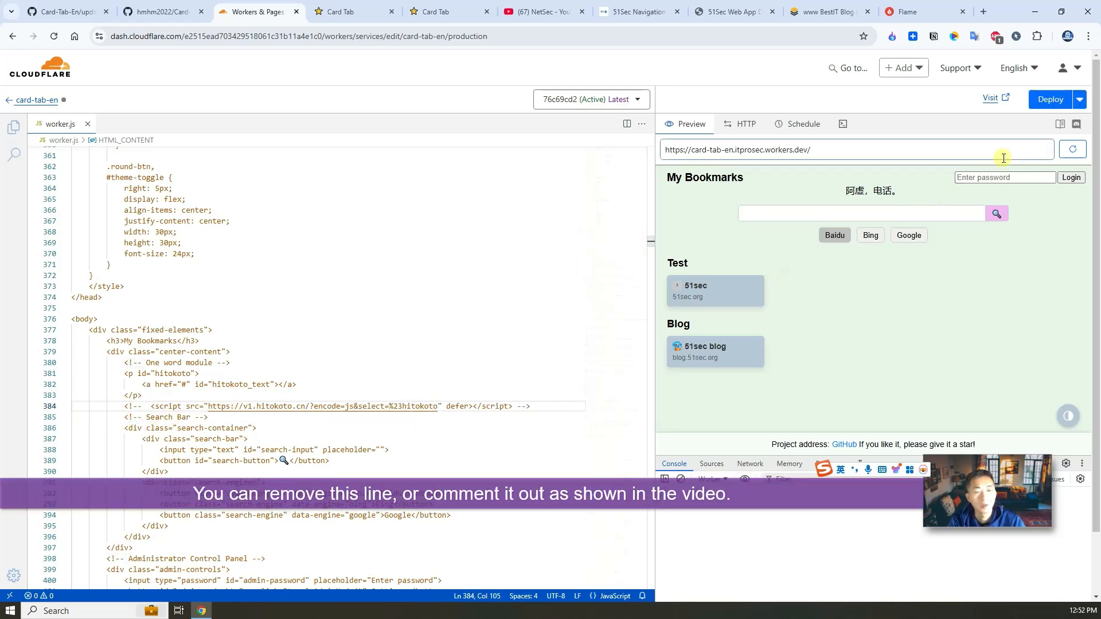
Step: Deploy the edited worker and confirm the Card Tab page no longer shows a tagline
left_click(1050, 99)
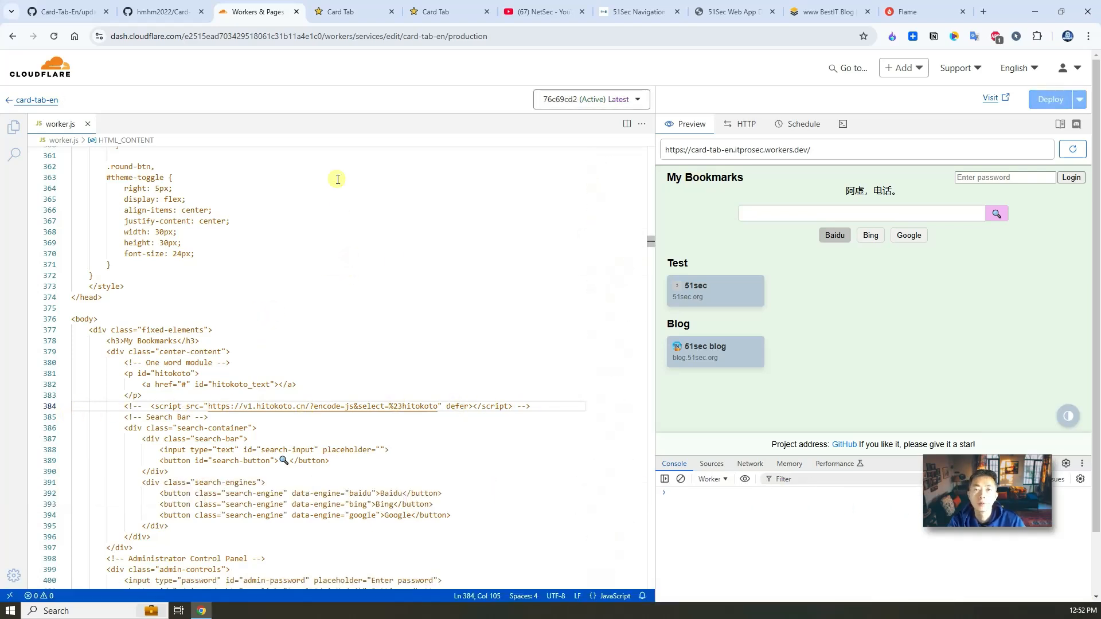
left_click(430, 12)
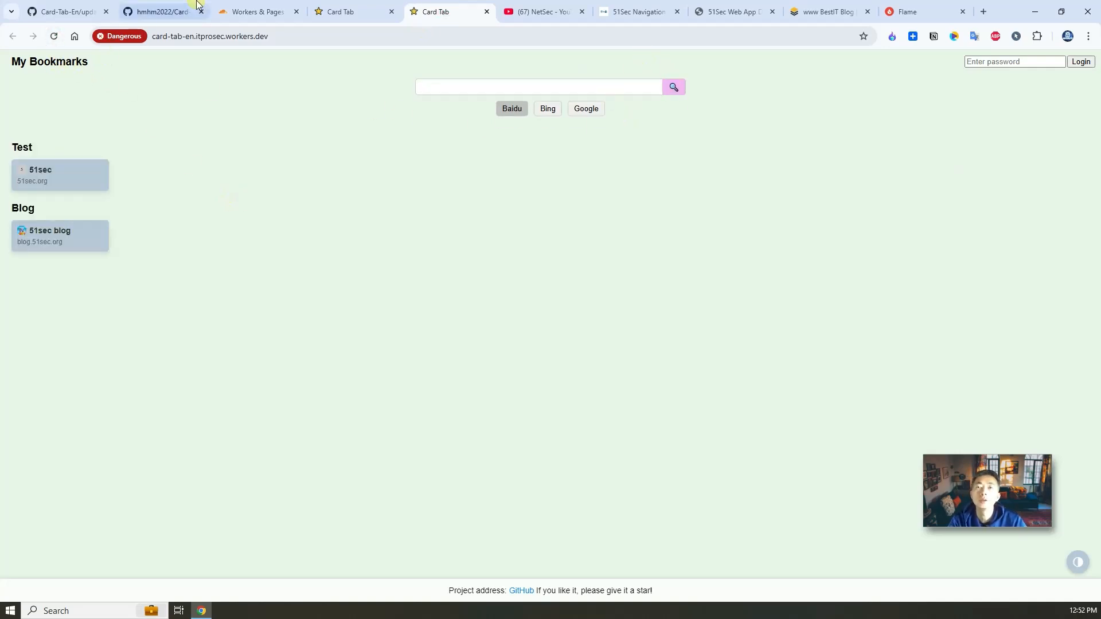
left_click(270, 11)
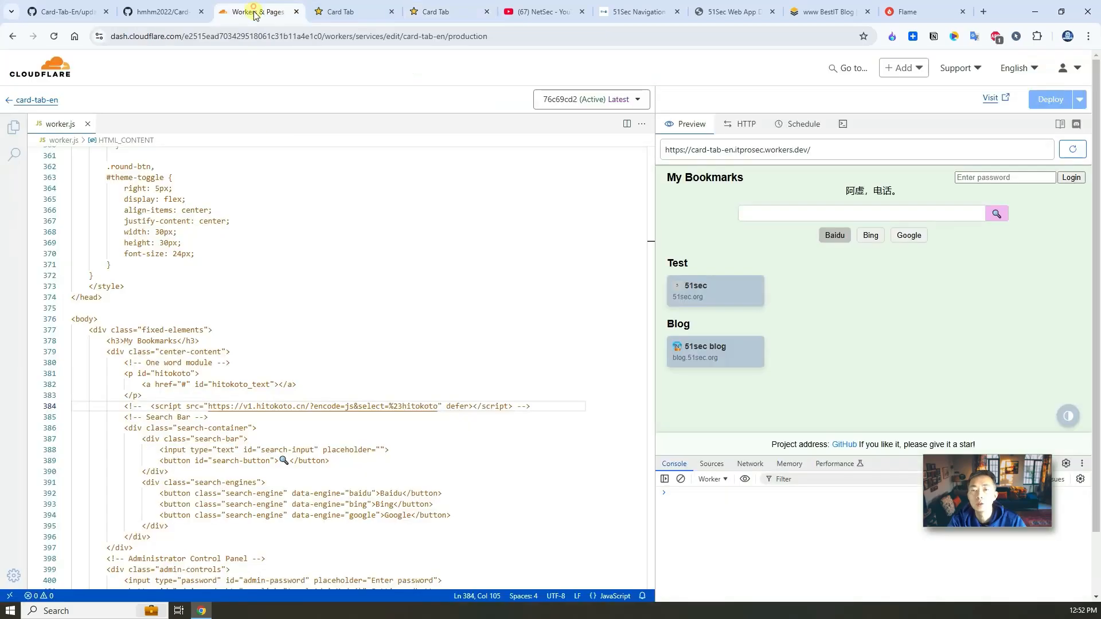
Step: Open the CARD_ORDER namespace's key-value pairs and view and copy the testUser value
left_click(9, 101)
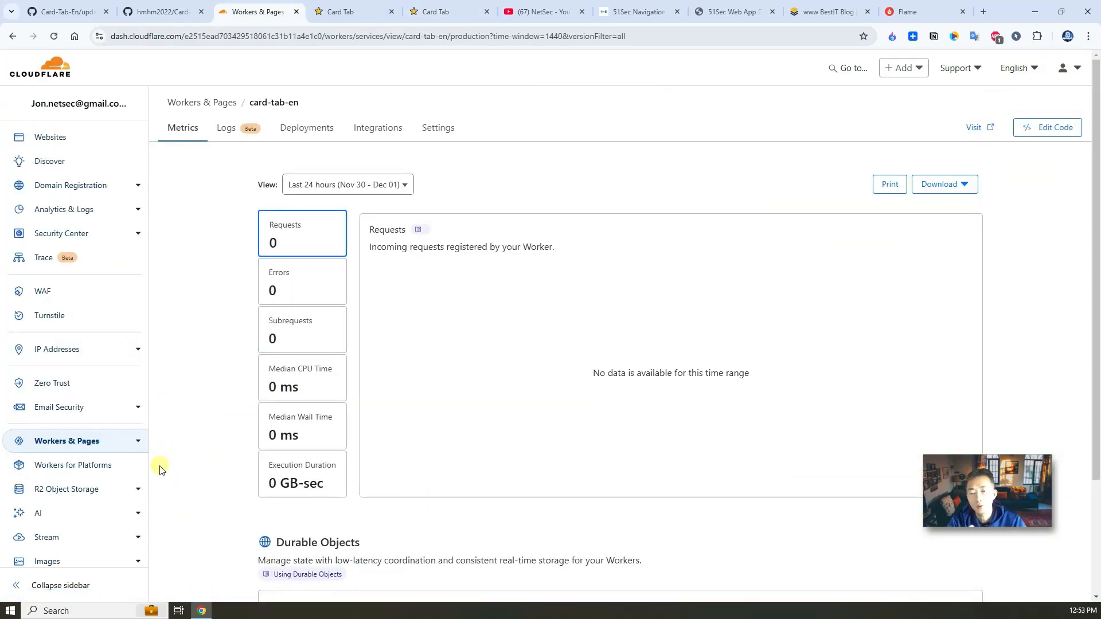
left_click(139, 441)
left_click(109, 477)
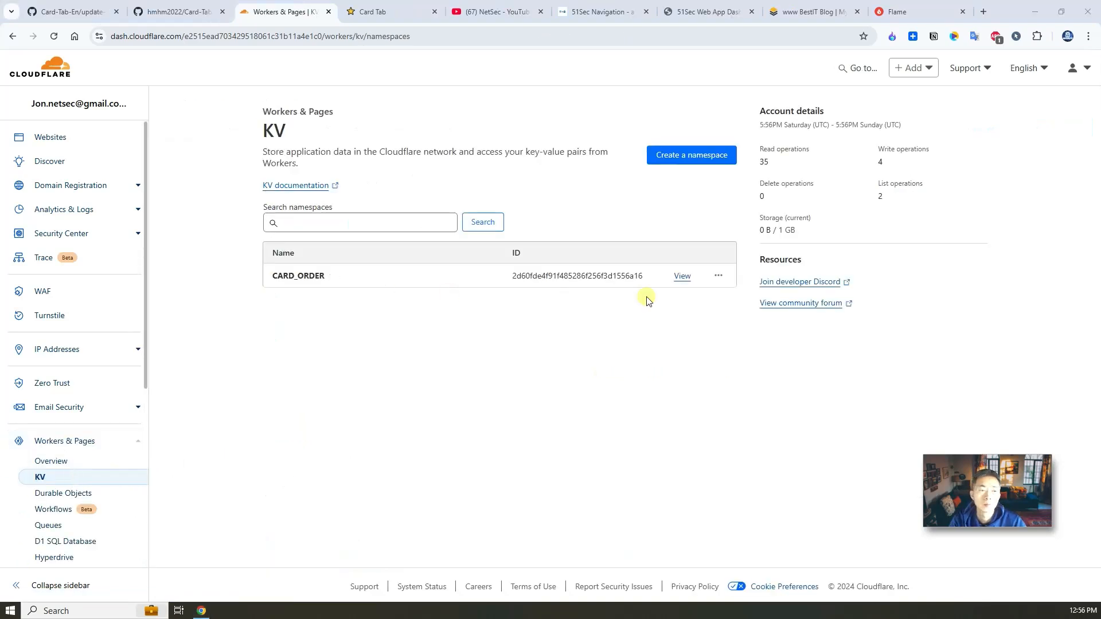
left_click(682, 276)
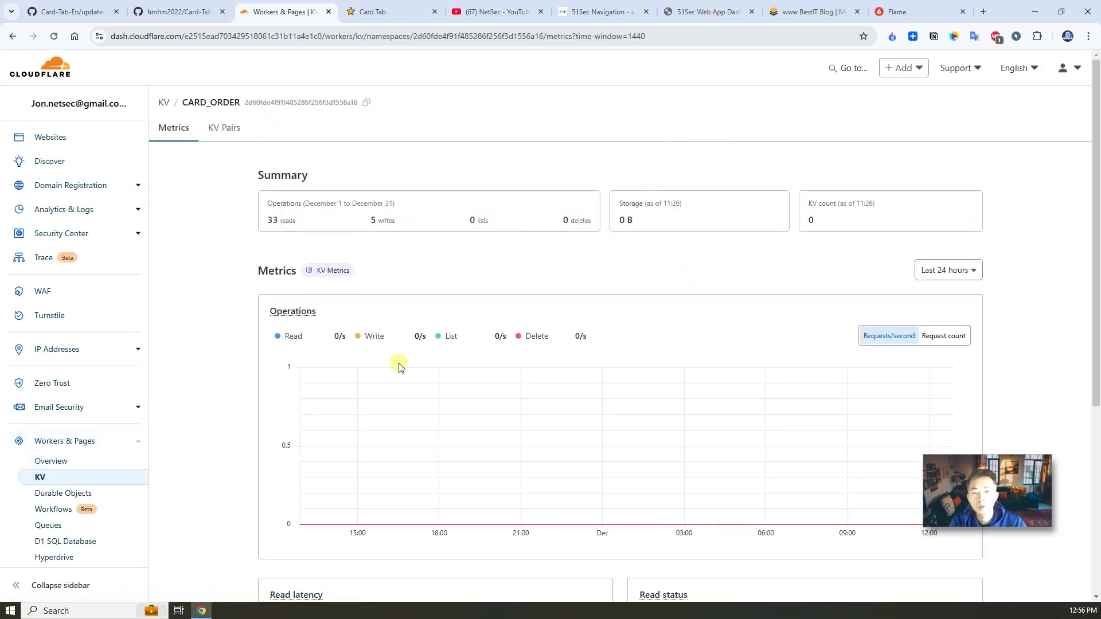
left_click(231, 130)
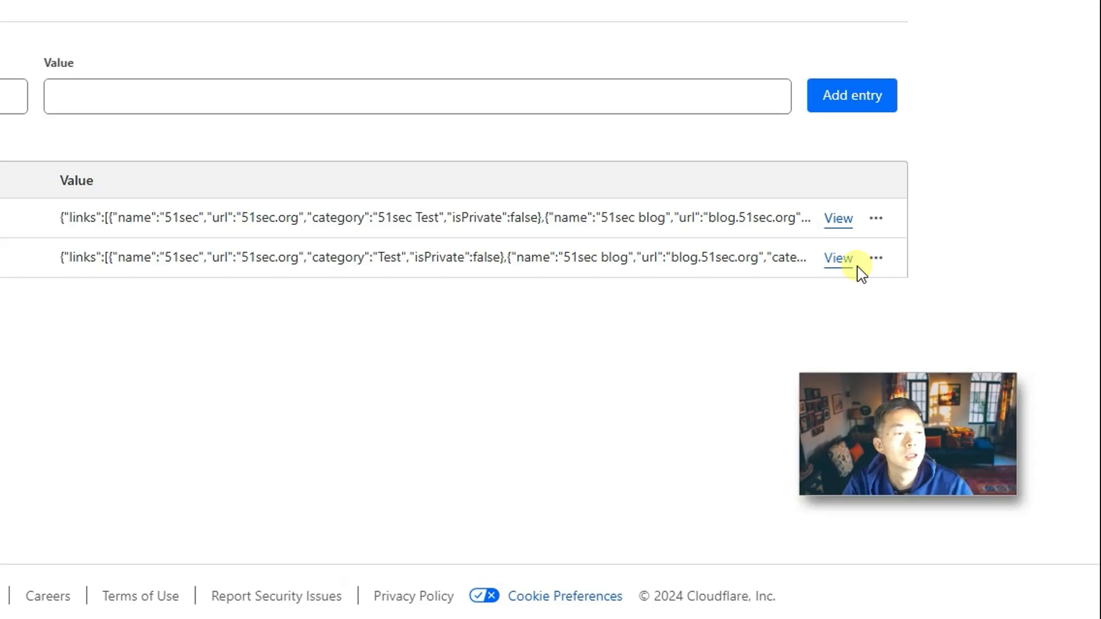
left_click(838, 258)
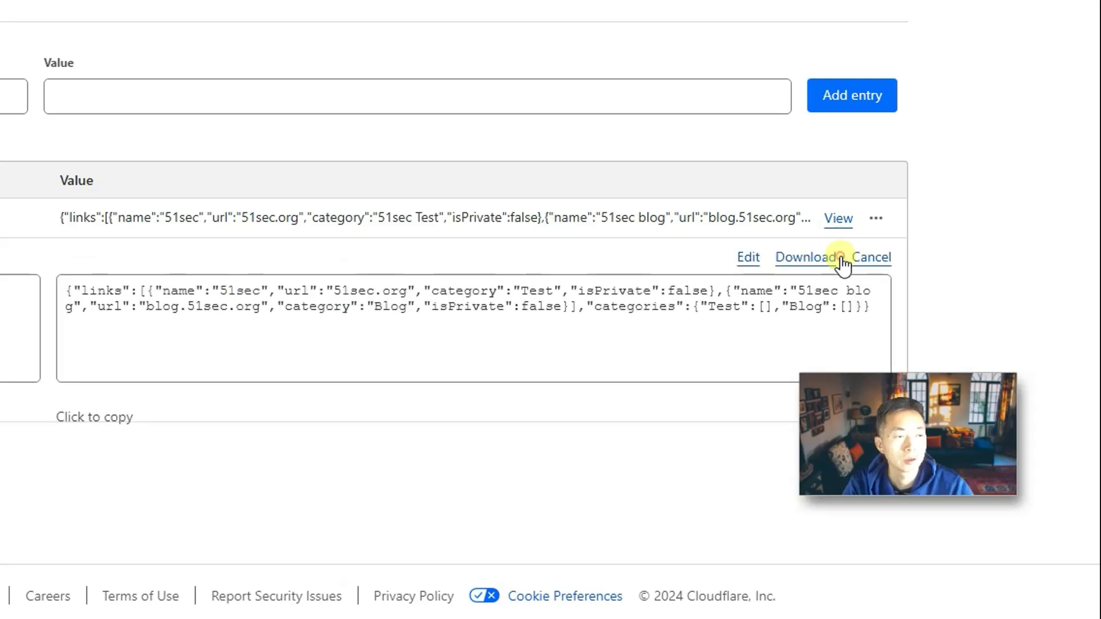
left_click(184, 303)
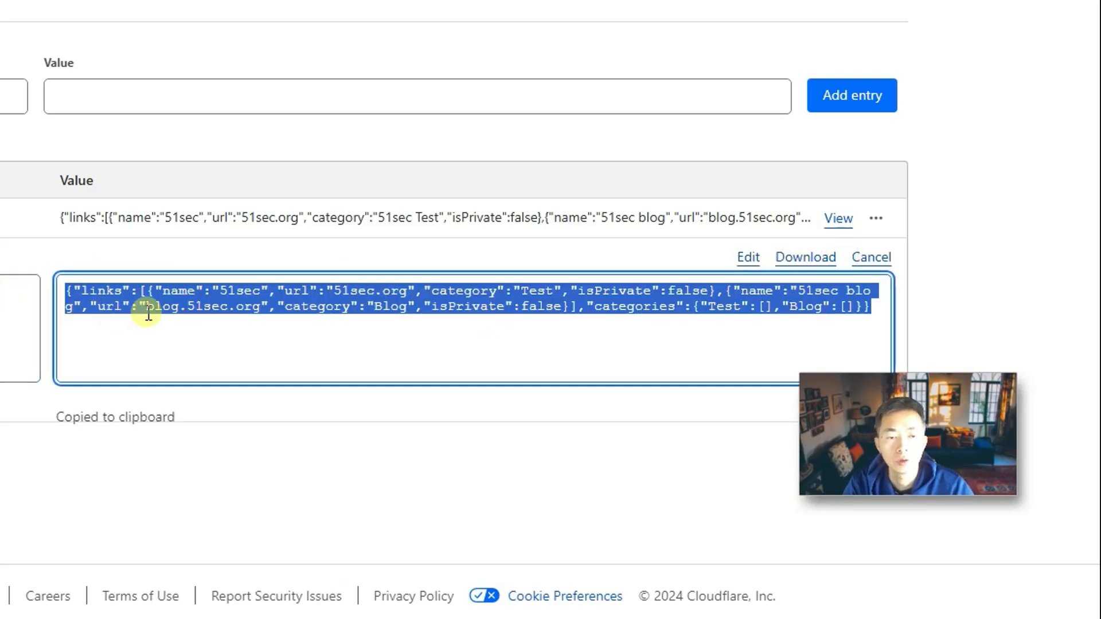
Step: Edit the testUser JSON, typing '51sec 51sec' before the Test category name, and save it
left_click(747, 256)
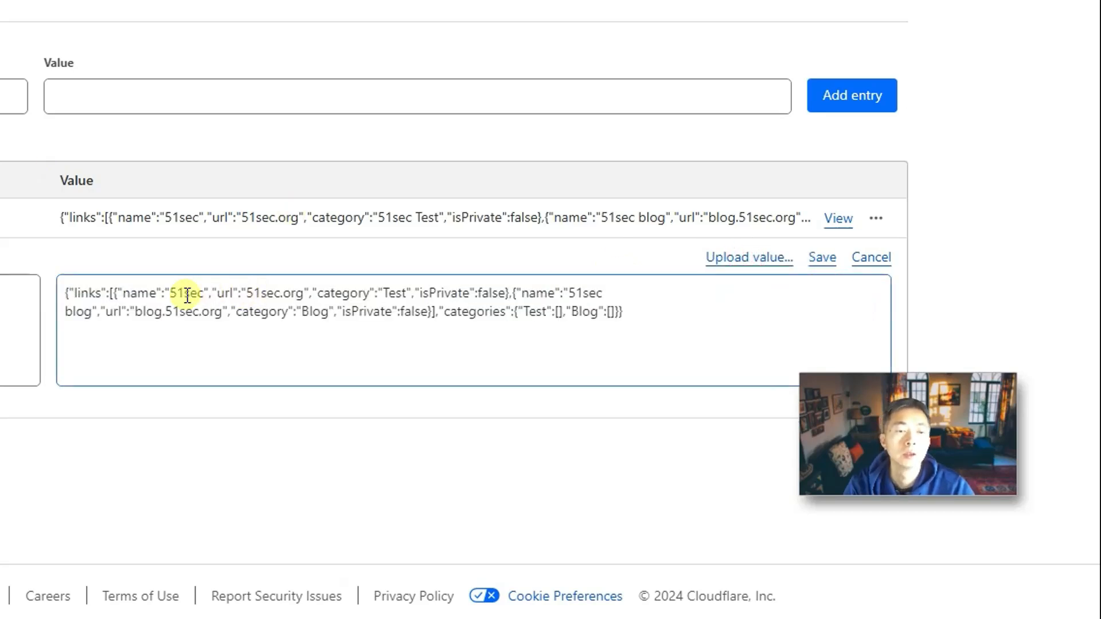
left_click(207, 317)
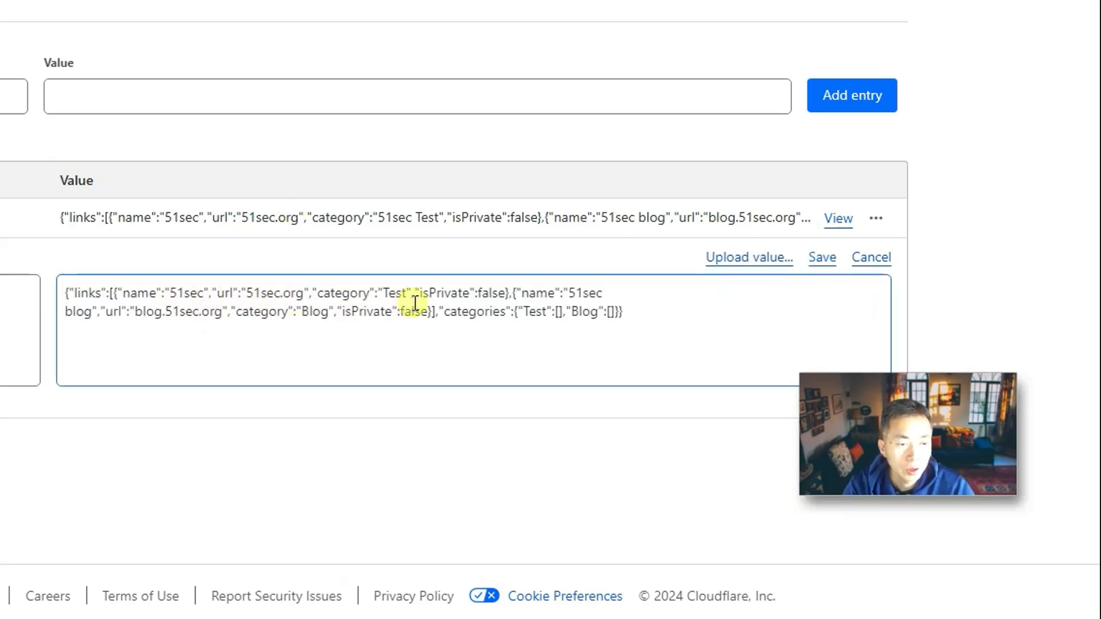
left_click(383, 290)
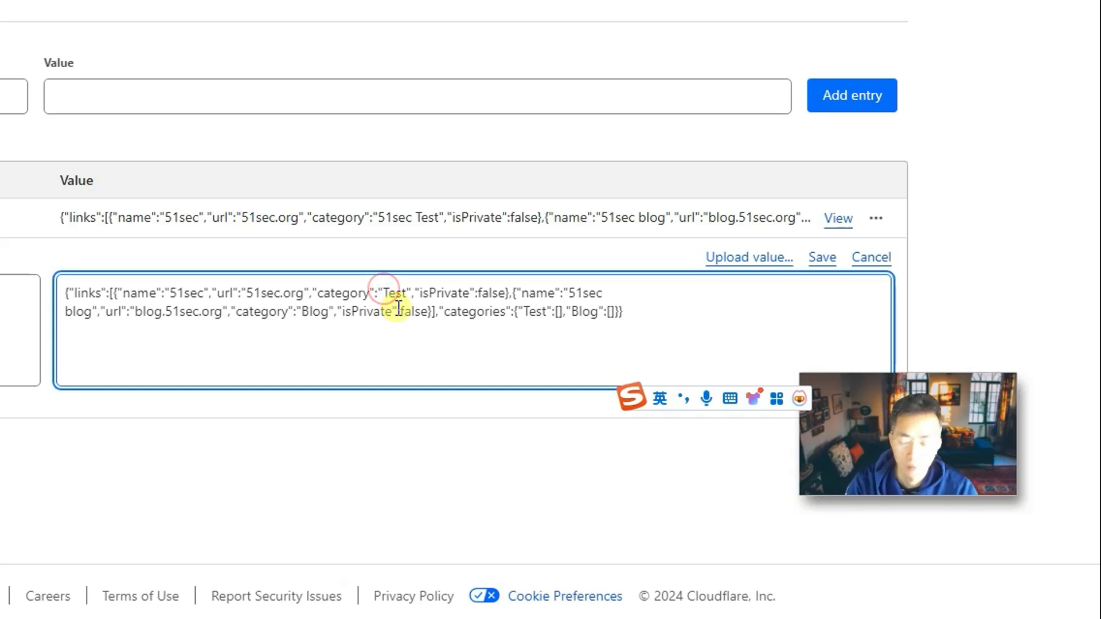
type("51")
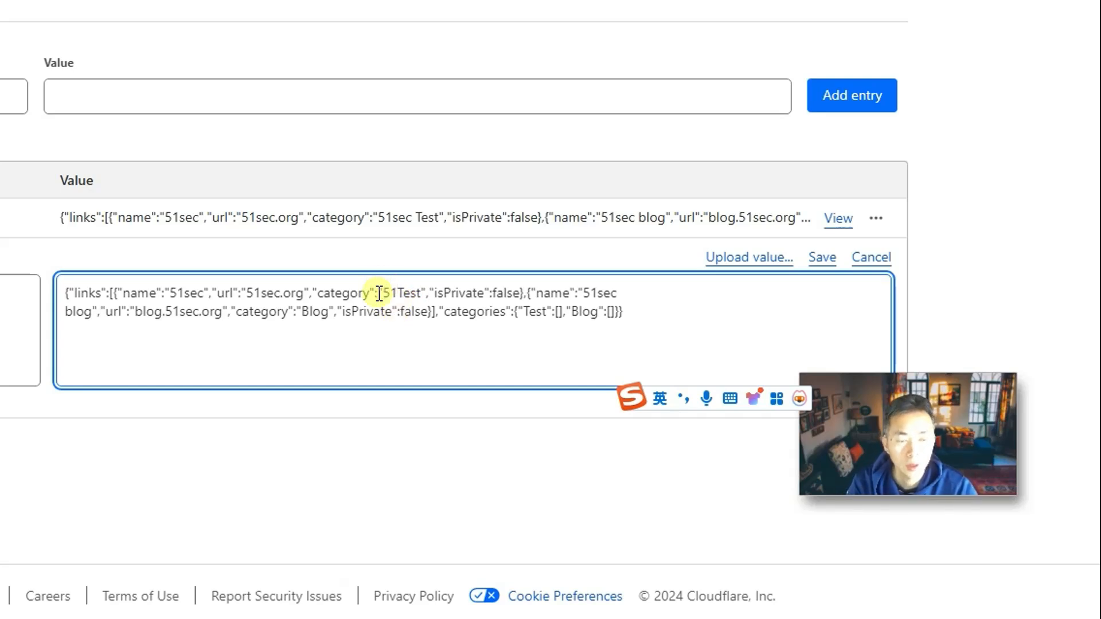
type("sec ")
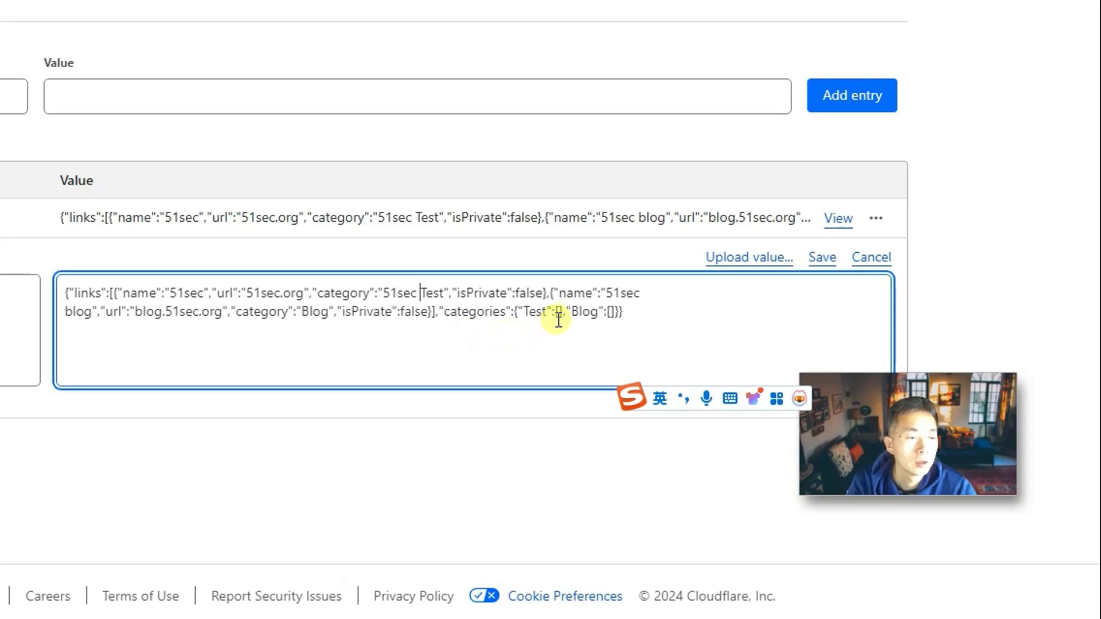
type("51")
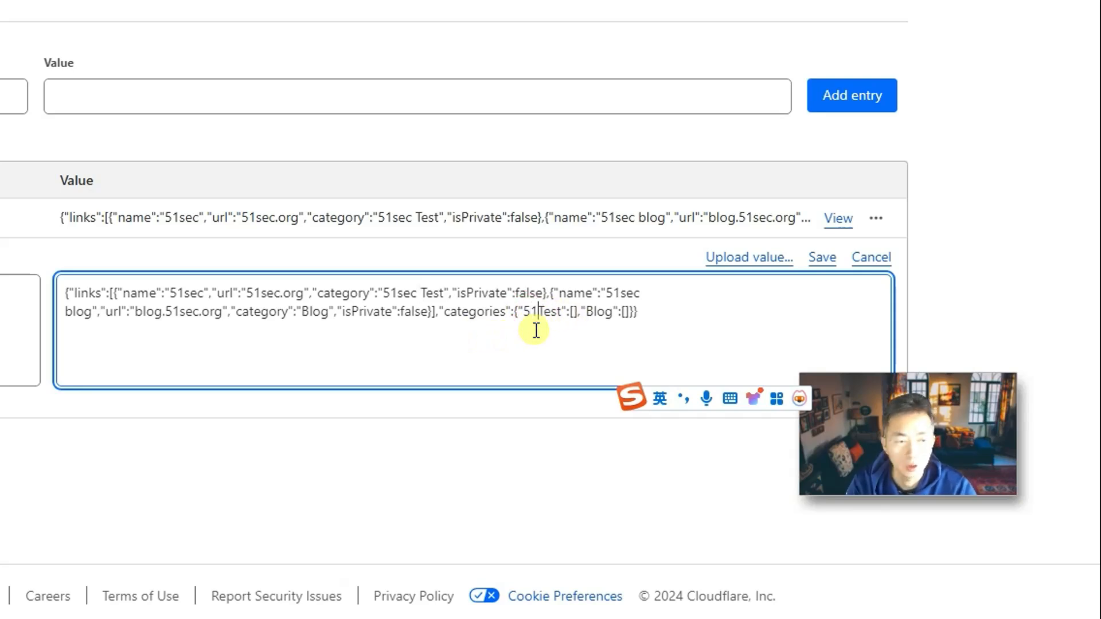
type("sec")
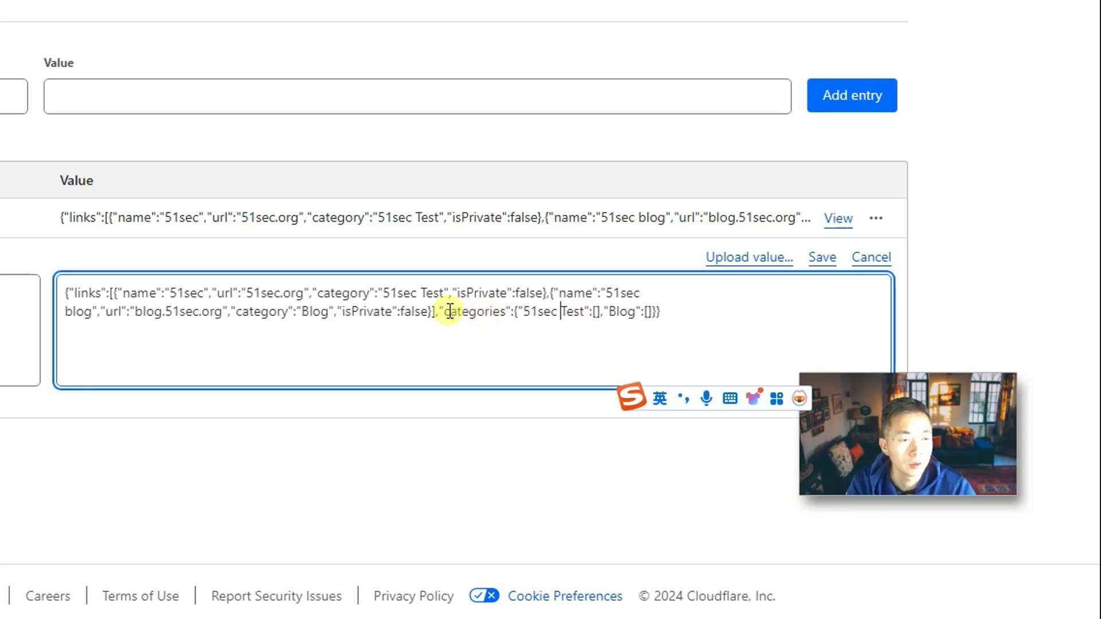
left_click_drag(440, 311, 675, 309)
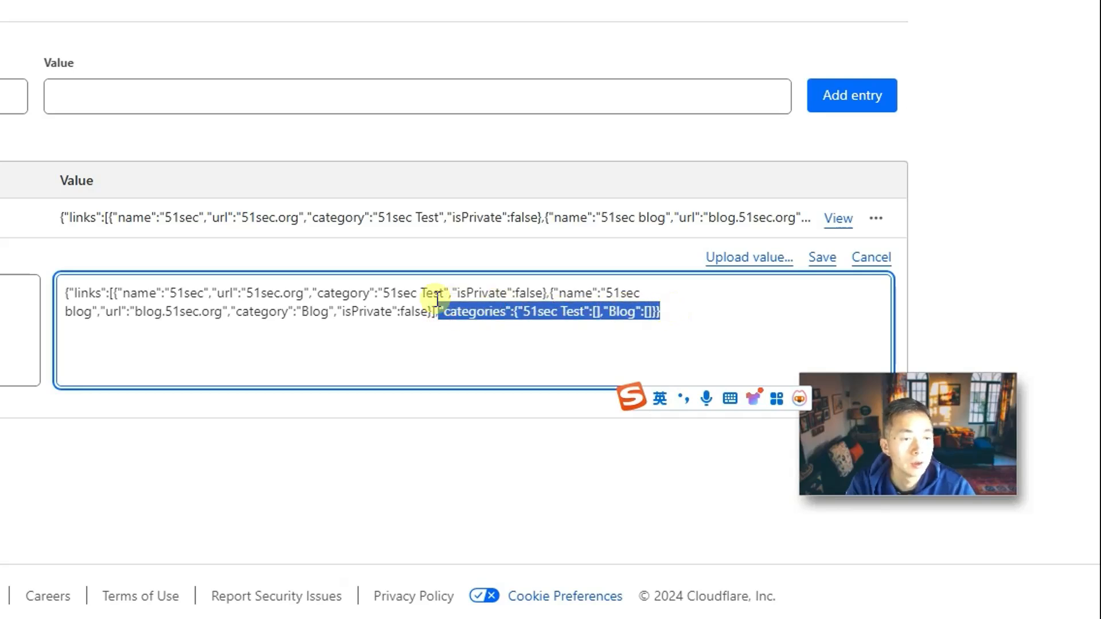
left_click_drag(216, 293, 449, 295)
left_click_drag(593, 311, 513, 310)
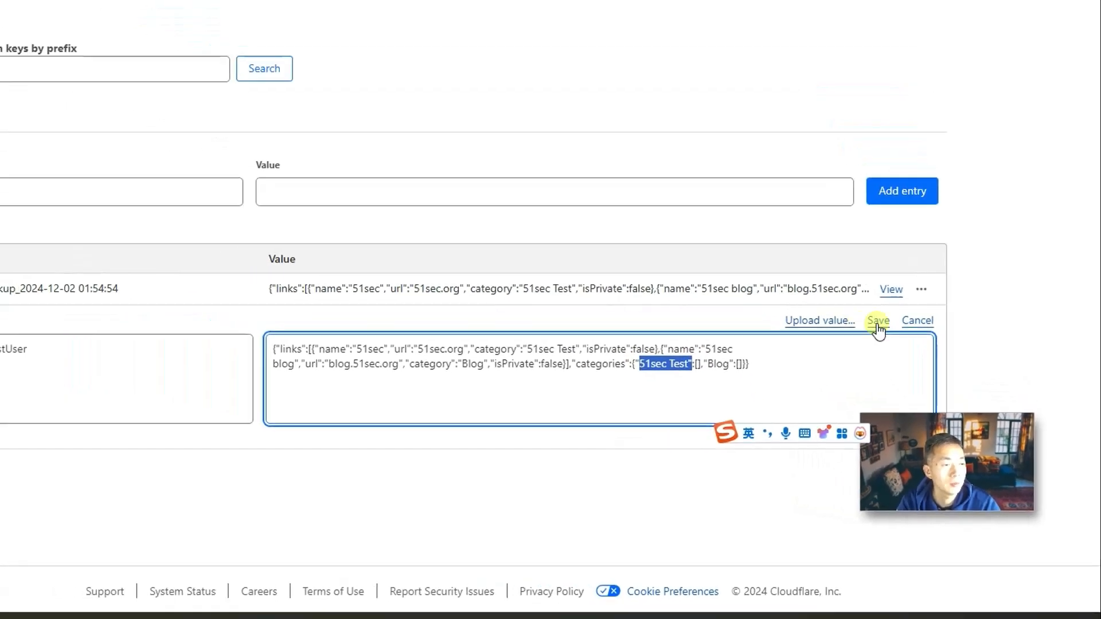
left_click(822, 257)
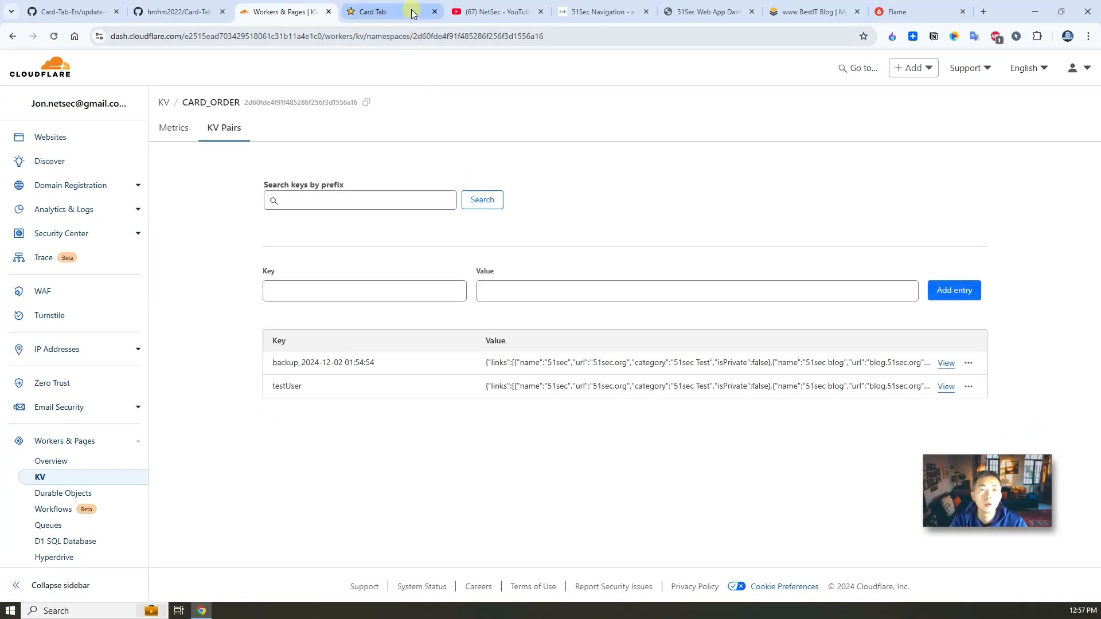
left_click(362, 12)
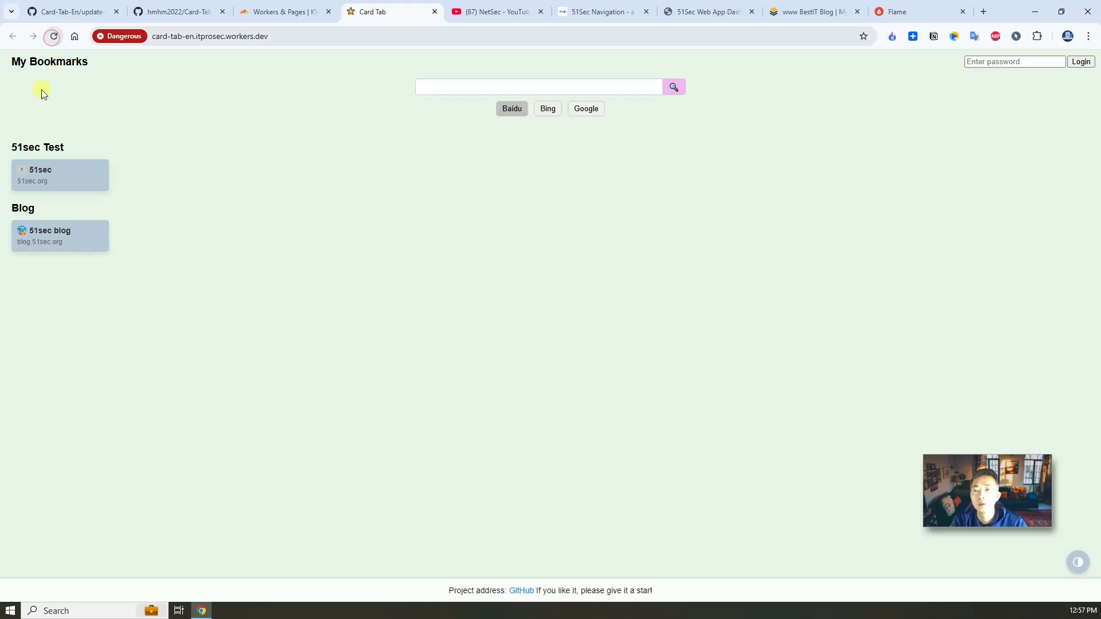
left_click_drag(8, 150, 84, 158)
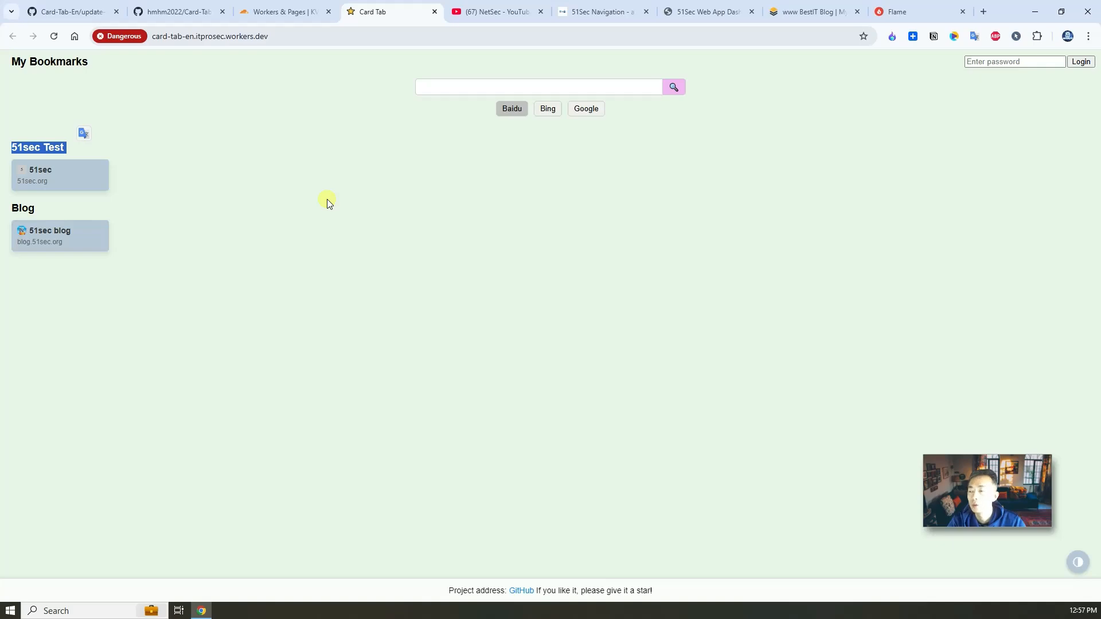
left_click(281, 11)
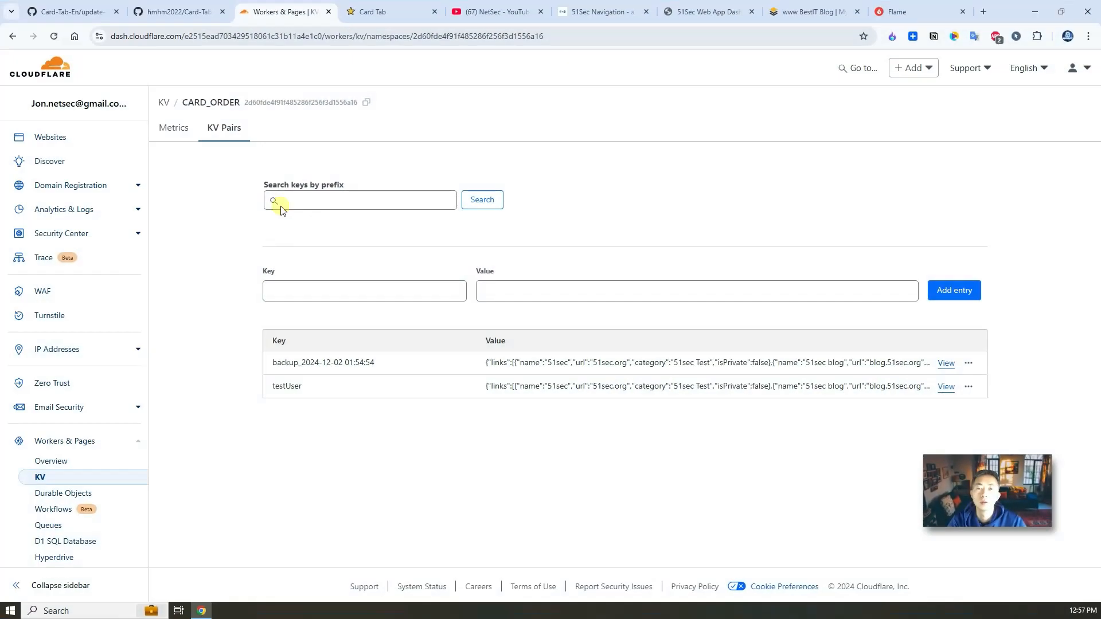
Step: Open the card-tab-en worker settings and begin adding a route under Domains & Routes
left_click(74, 457)
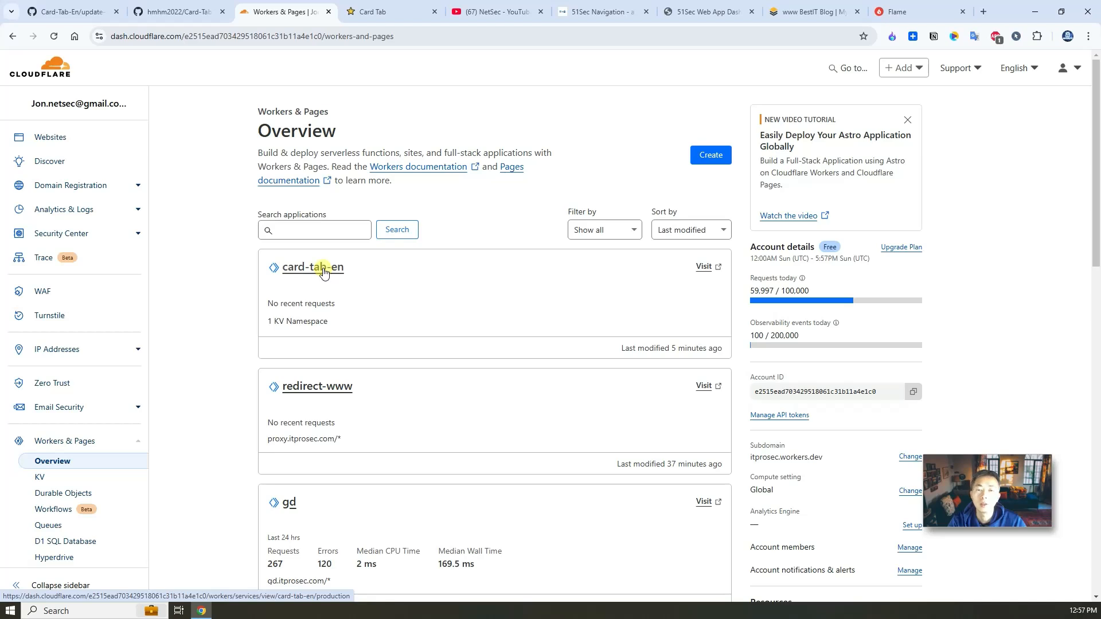
left_click(323, 268)
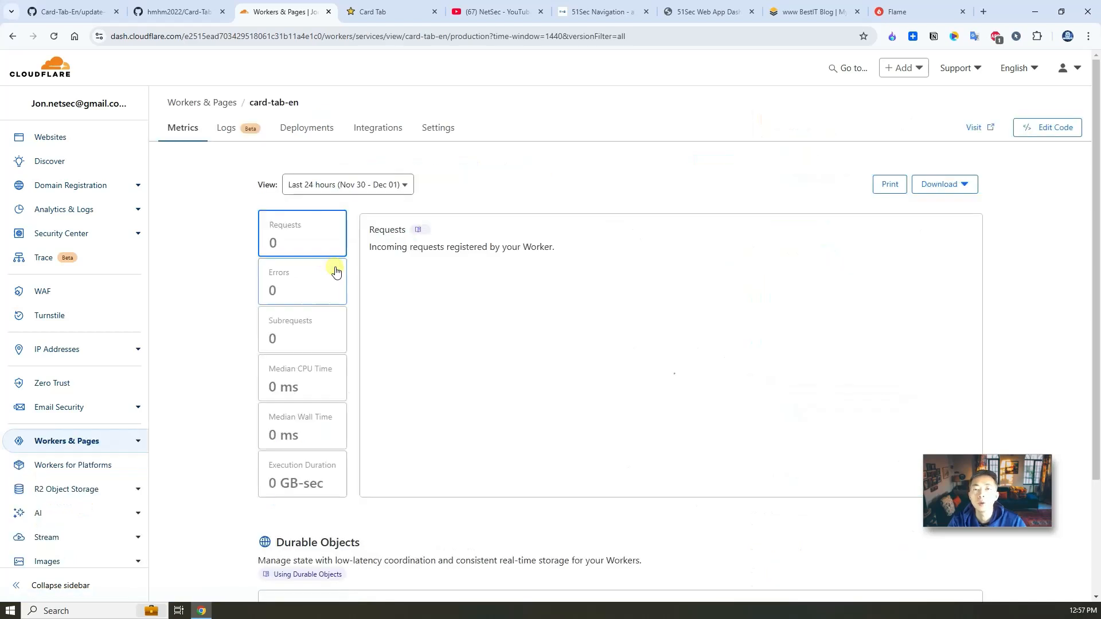
left_click(438, 129)
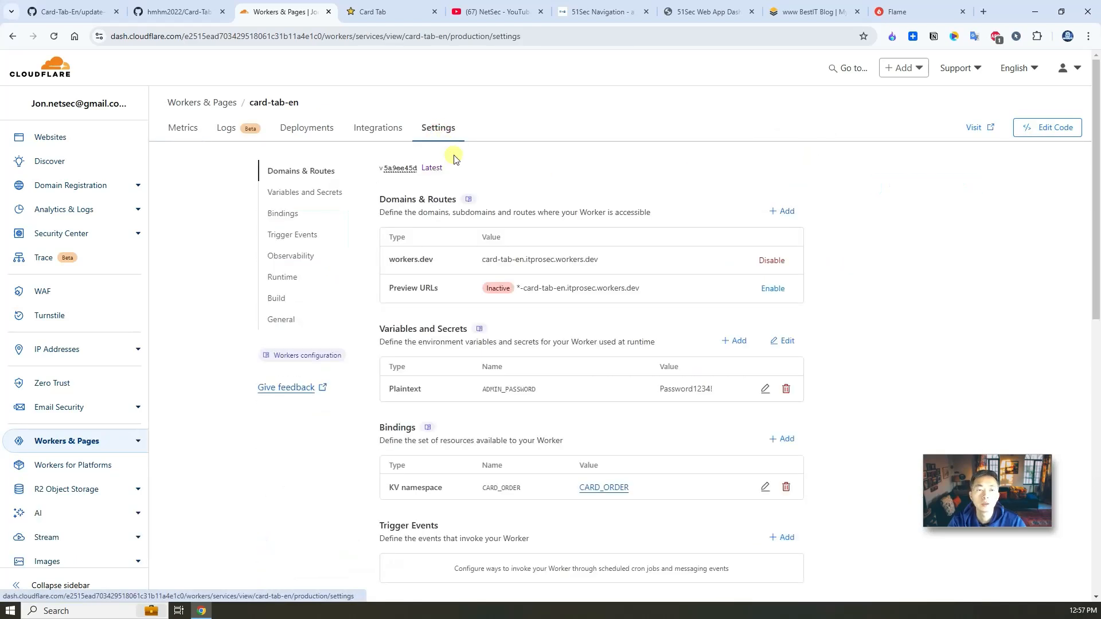
left_click(785, 213)
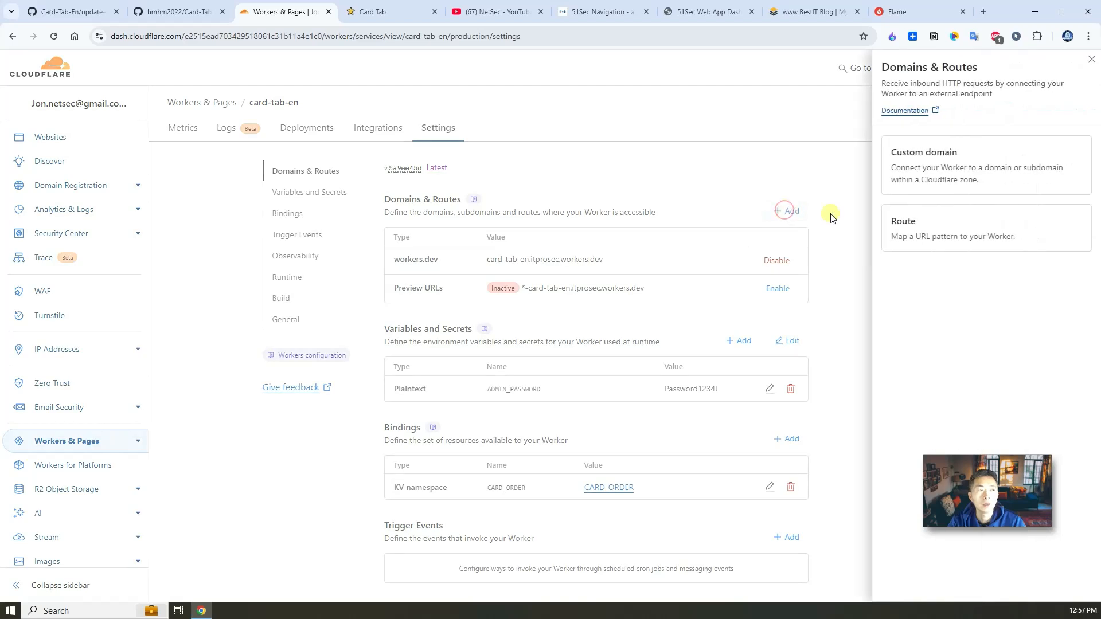
left_click(968, 175)
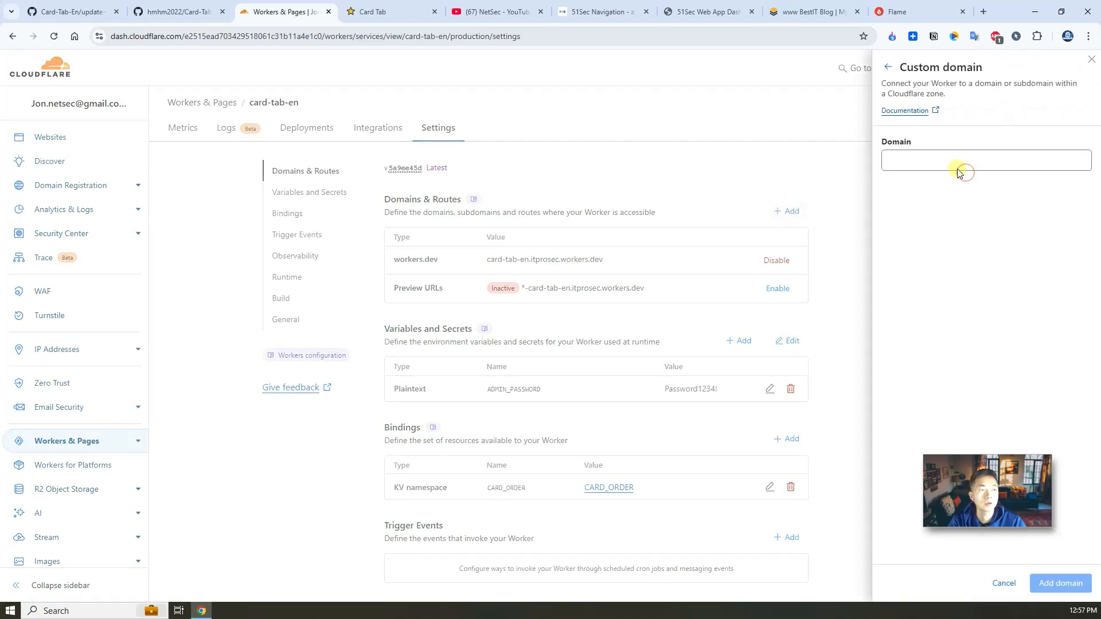
left_click(887, 70)
left_click(958, 218)
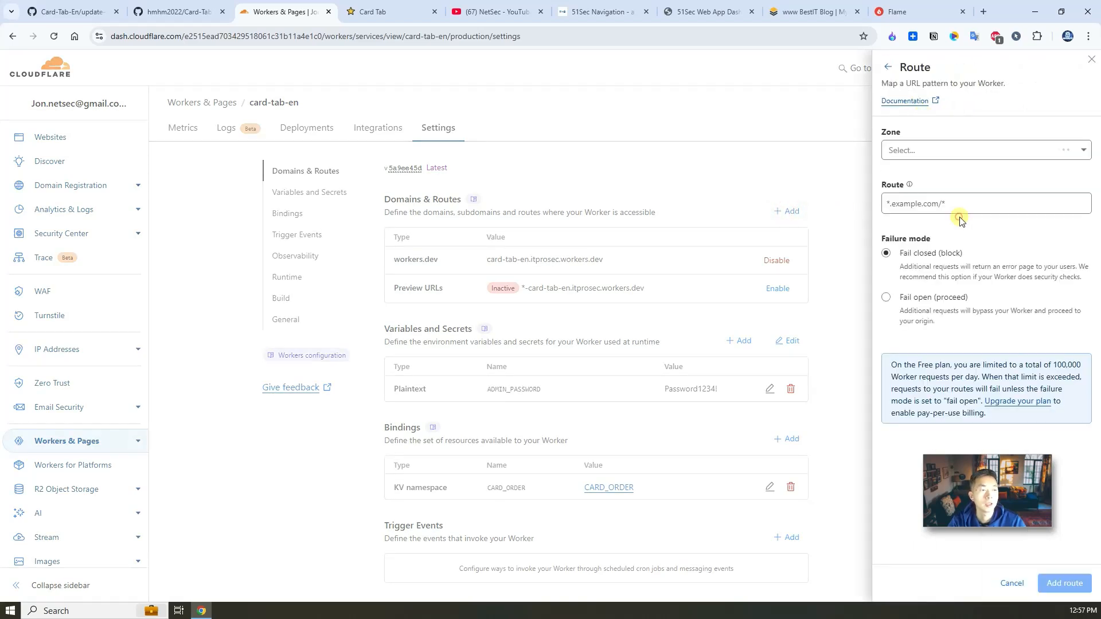
Step: Set the zone to itprosec.com with route cards.itprosec.com/* and add the route
left_click(917, 152)
left_click(925, 194)
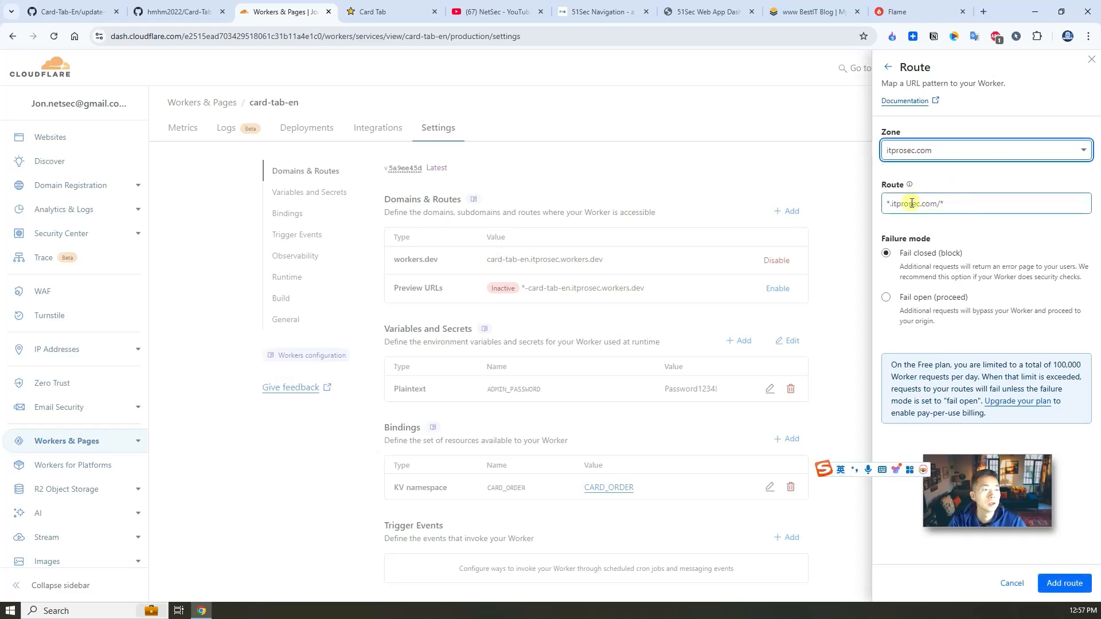
left_click(890, 204)
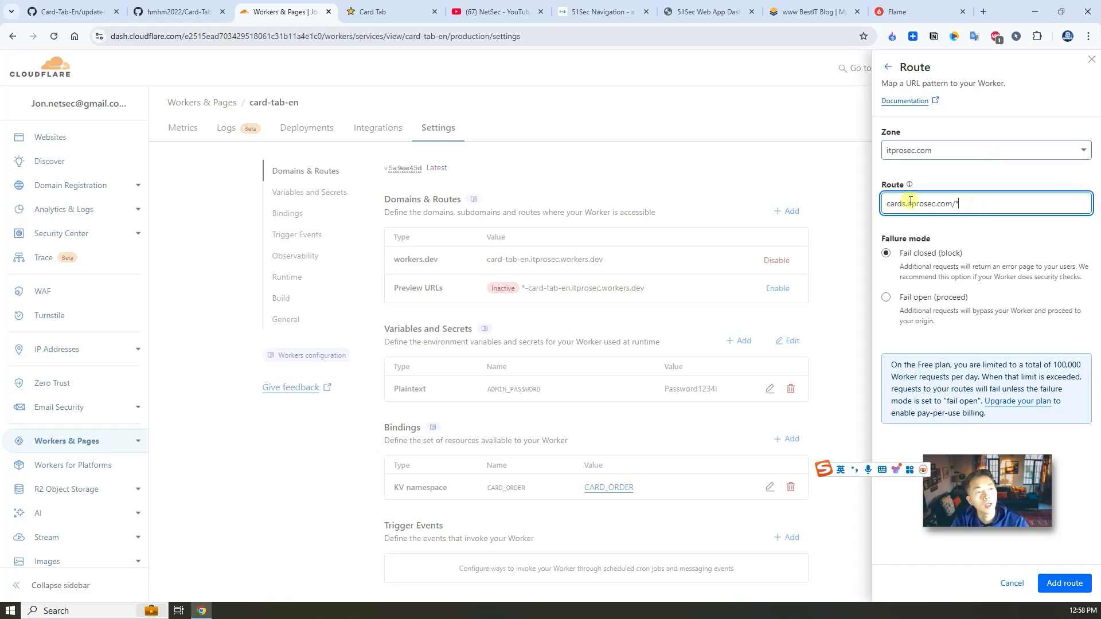
left_click(1064, 583)
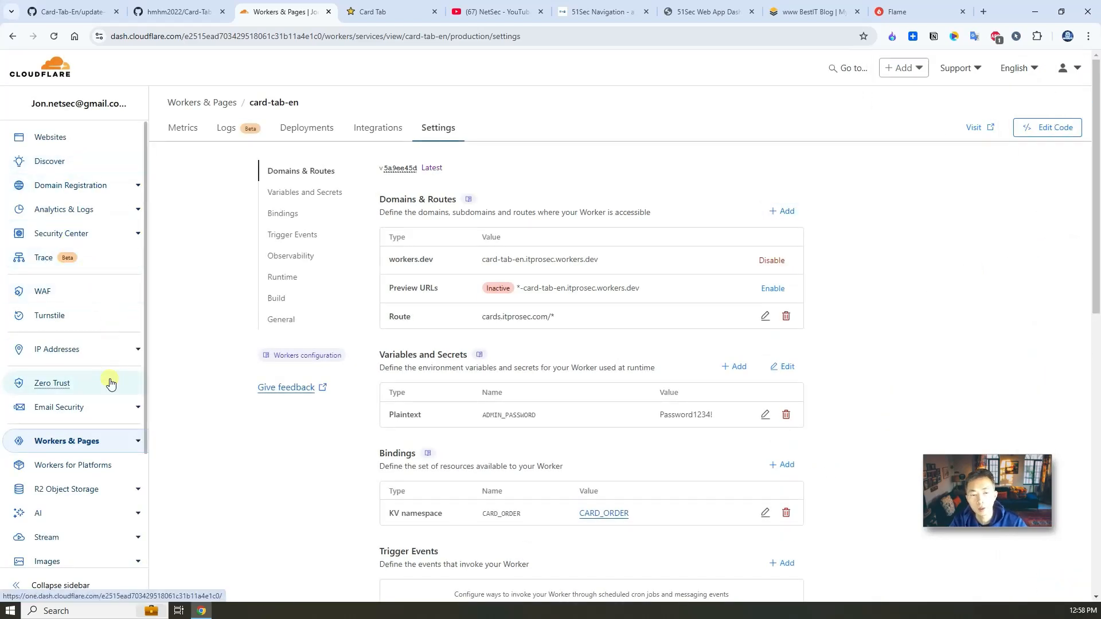
Step: Open the itprosec.com DNS records and search for existing 'cards' records
left_click(61, 138)
left_click(291, 358)
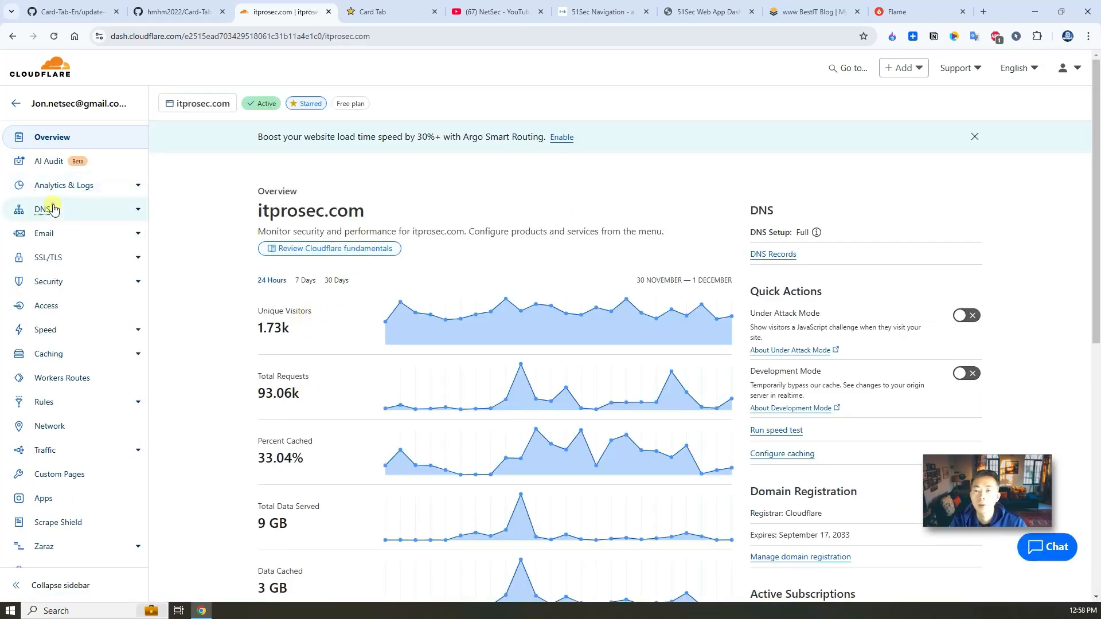
left_click(53, 209)
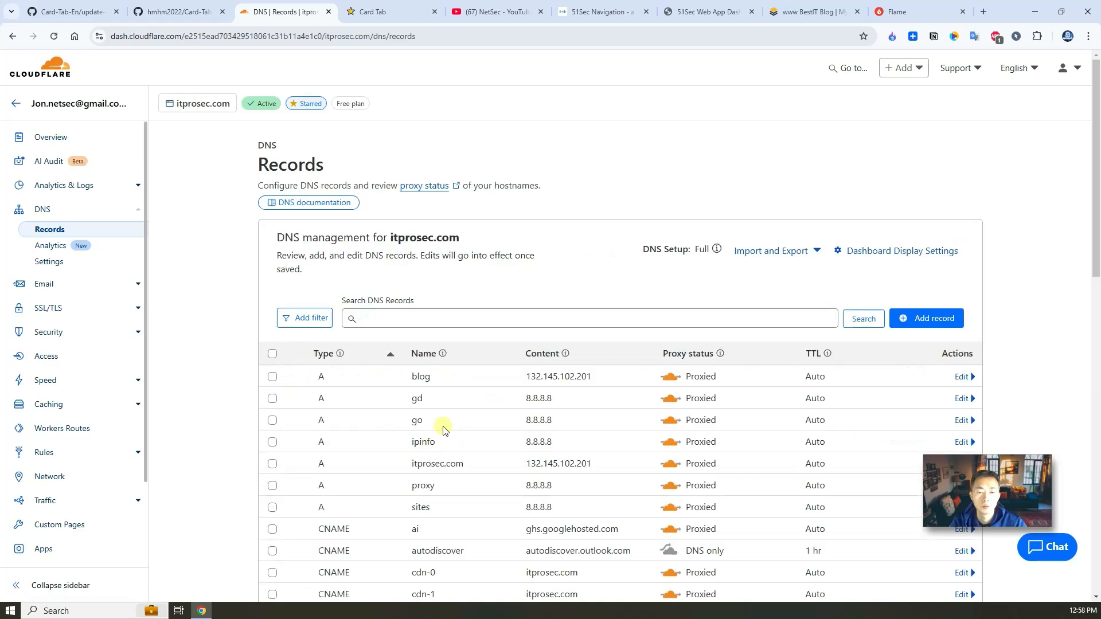
left_click(431, 321)
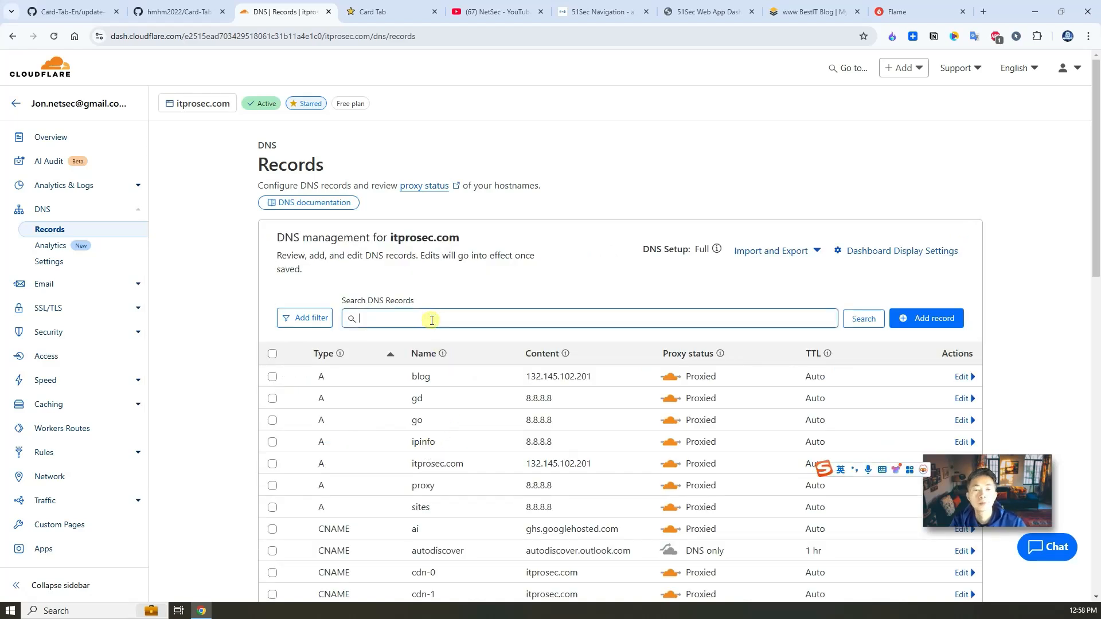
type("cards")
left_click(863, 320)
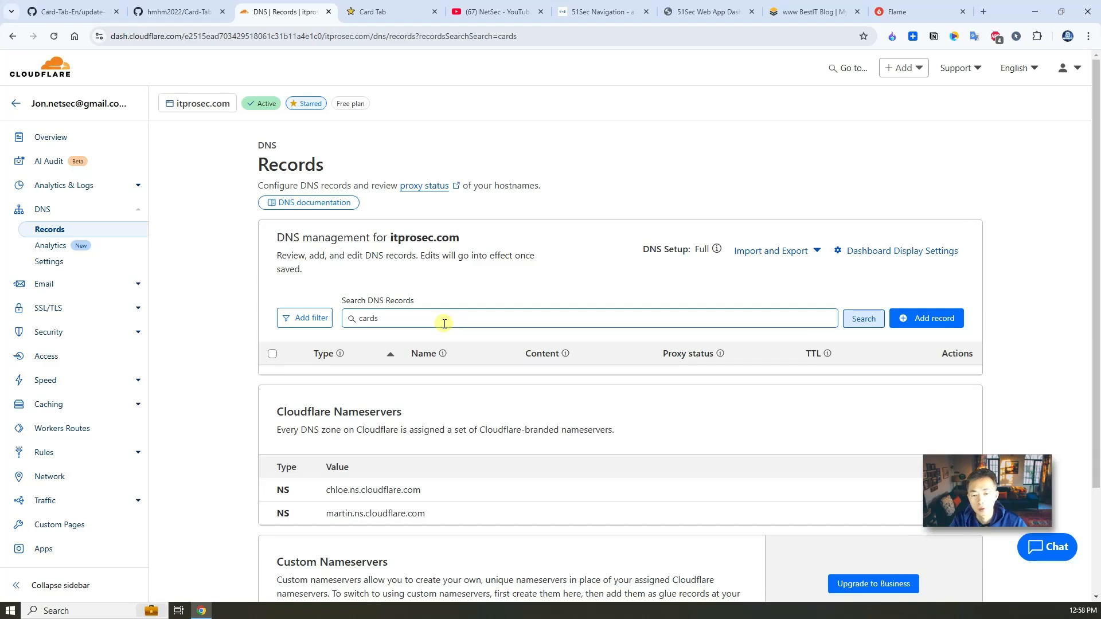
Step: Add an A record named cards pointing to 8.8.8.8, then view the zone's Workers Routes
right_click(912, 319)
left_click(941, 319)
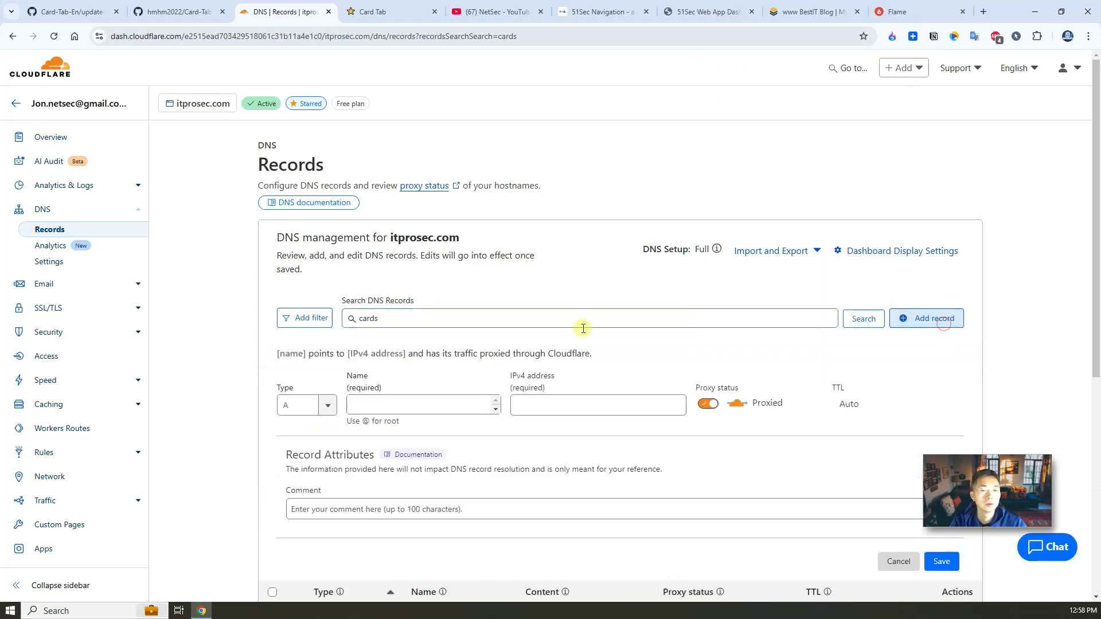
left_click(390, 405)
type("cards")
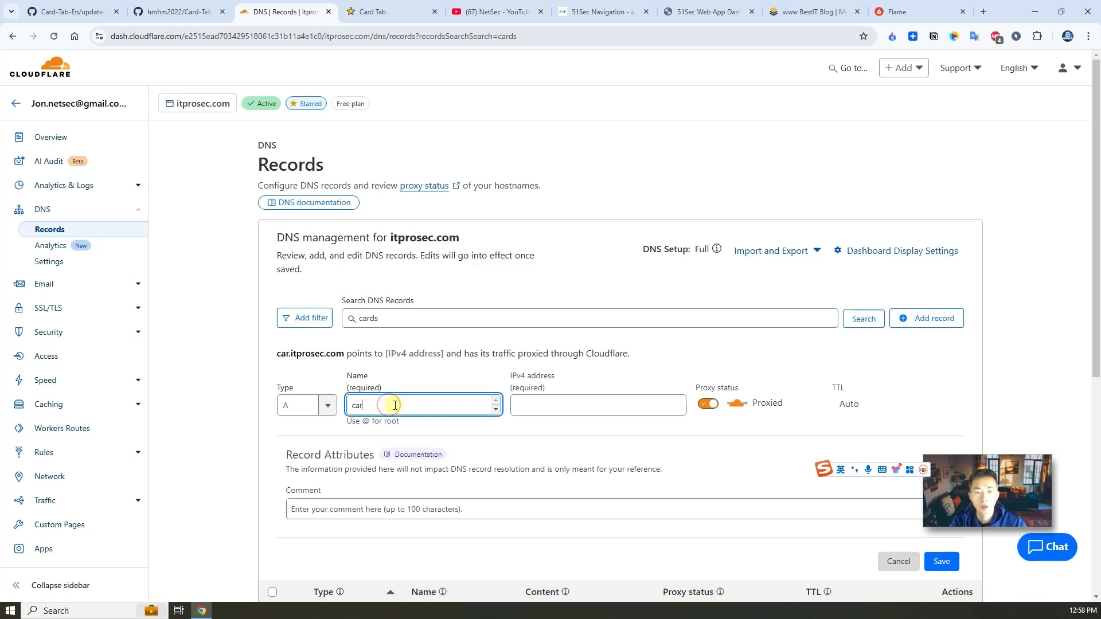
left_click(595, 405)
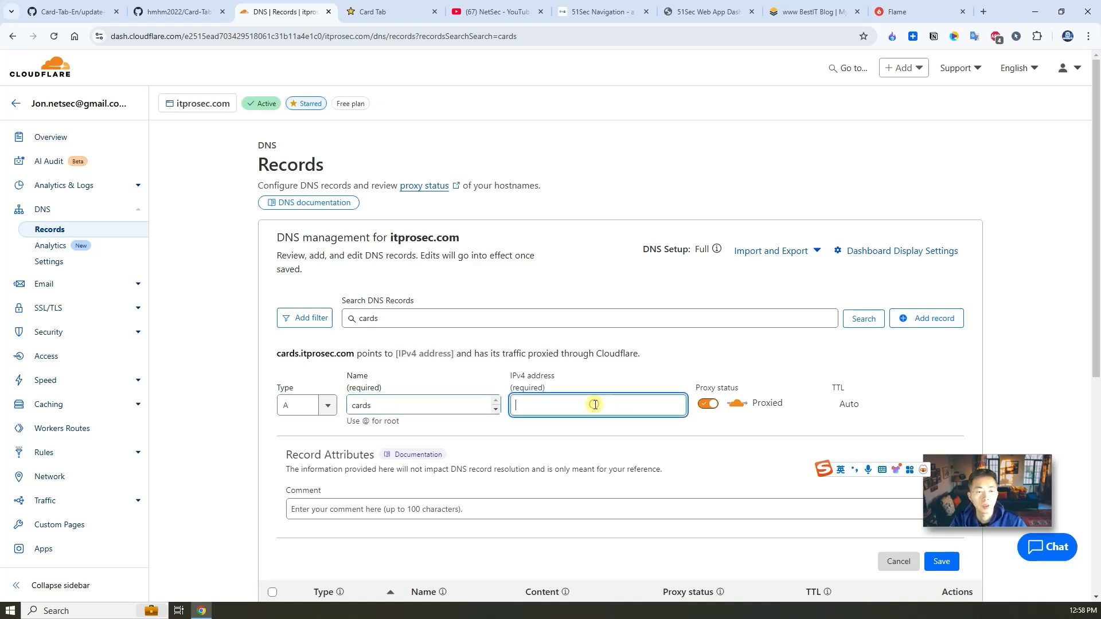
type("8.8.8.8")
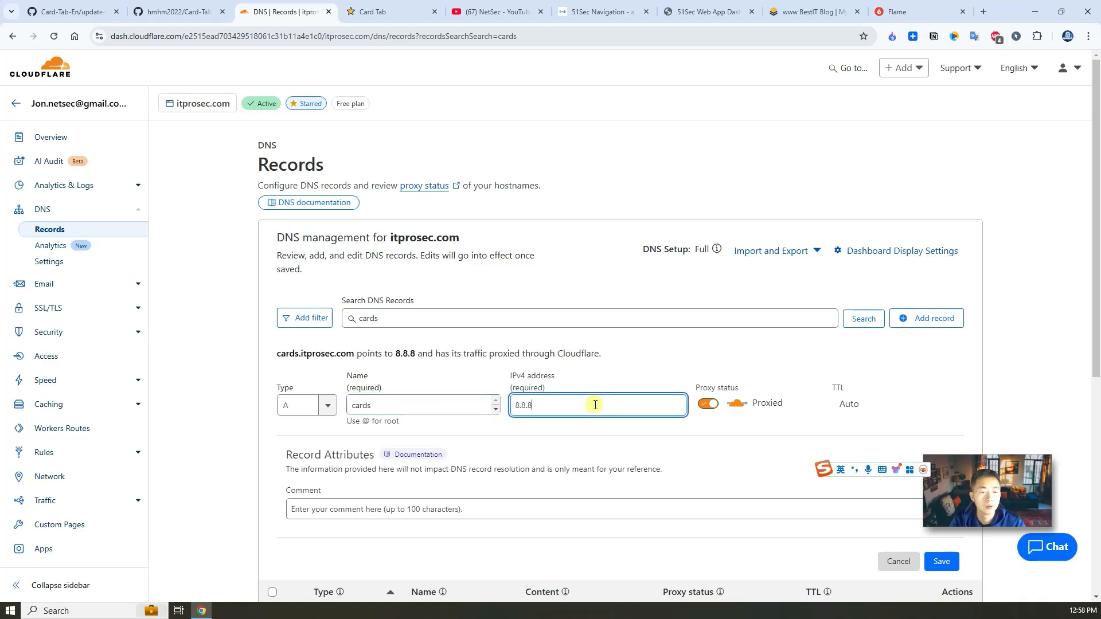
left_click(941, 561)
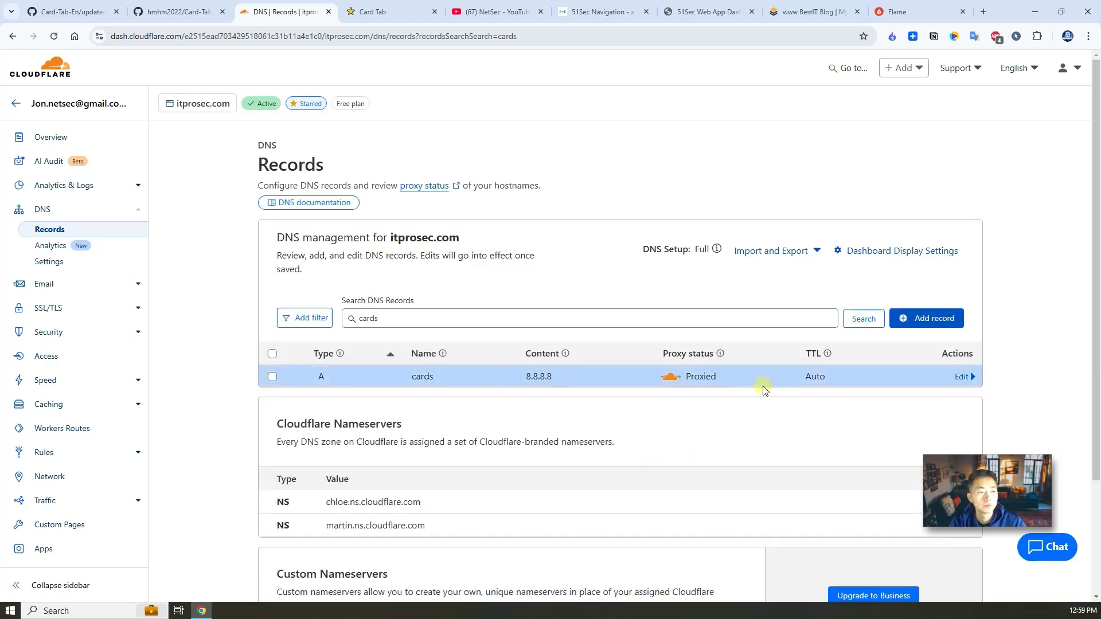
left_click_drag(409, 380, 469, 380)
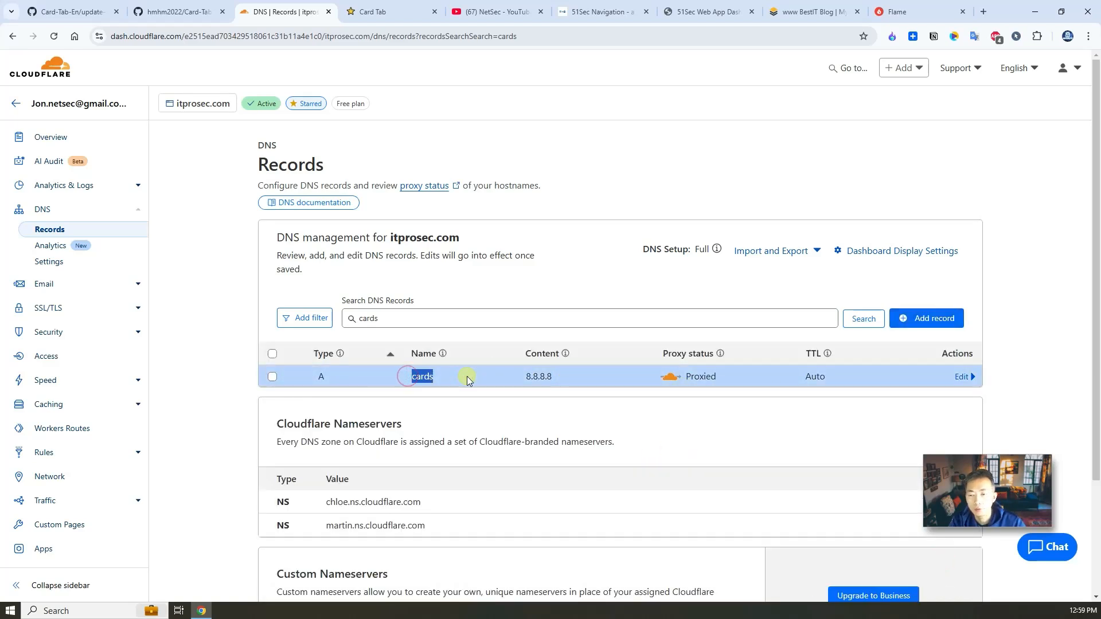
left_click(85, 428)
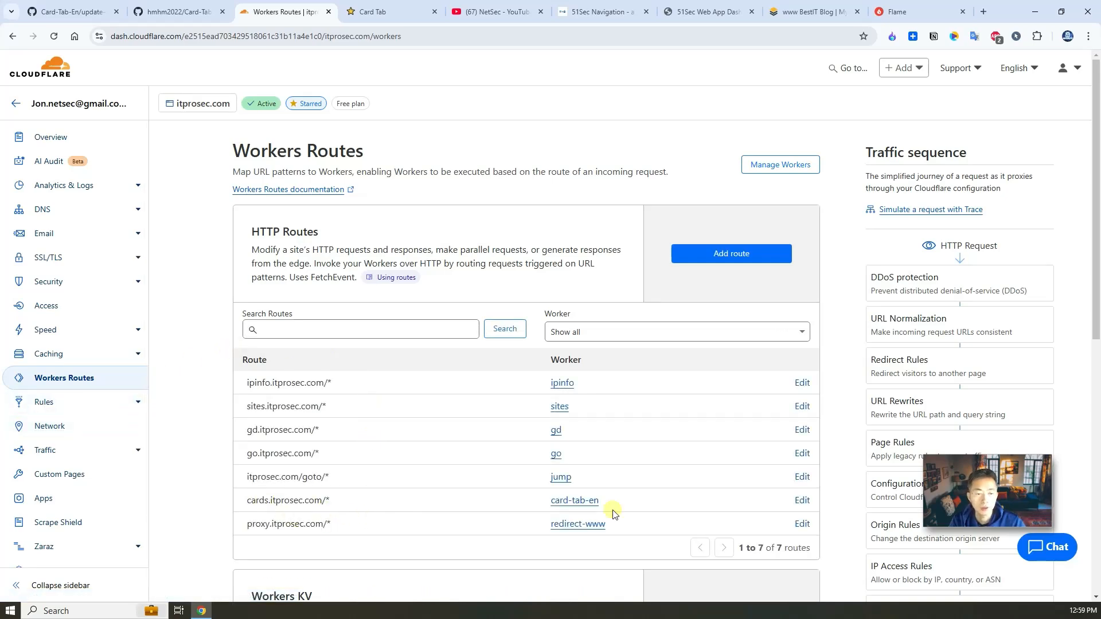
Step: Confirm the cards.itprosec.com/* route uses card-tab-en, then browse to cards.itprosec.com to see the bookmarks page
left_click(801, 501)
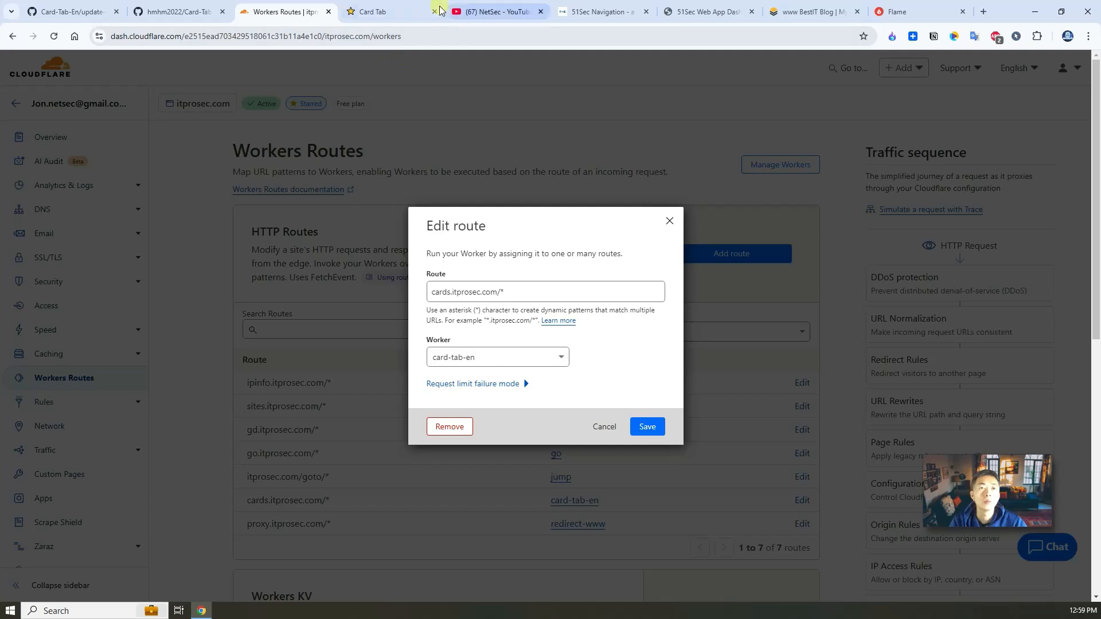
left_click(399, 8)
left_click(245, 36)
type("cards.")
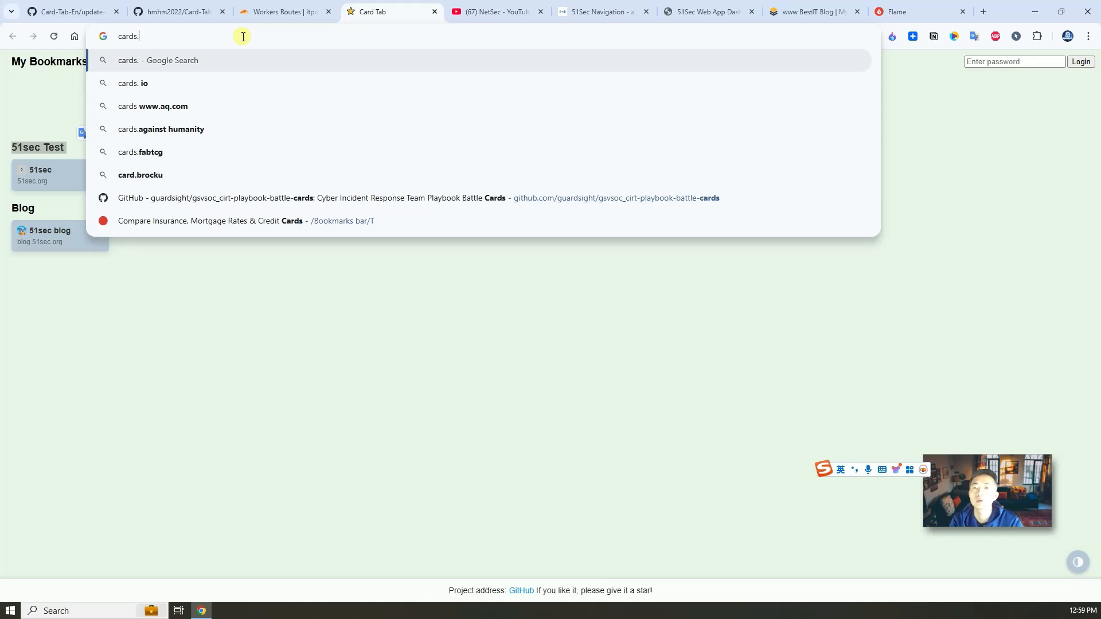
type("itprosec.com")
key("Return")
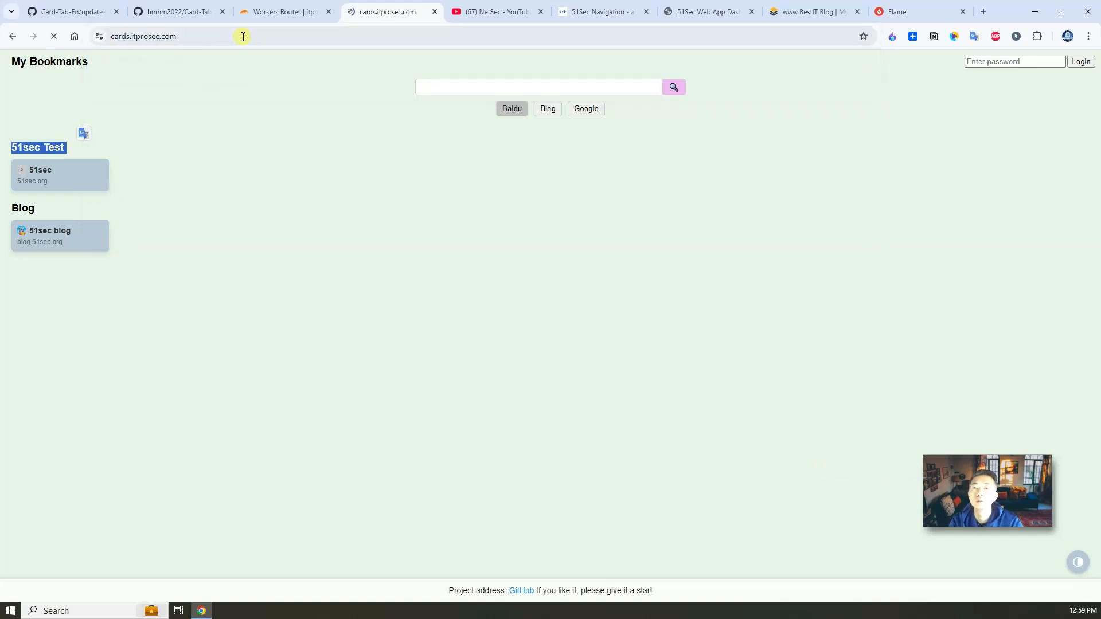